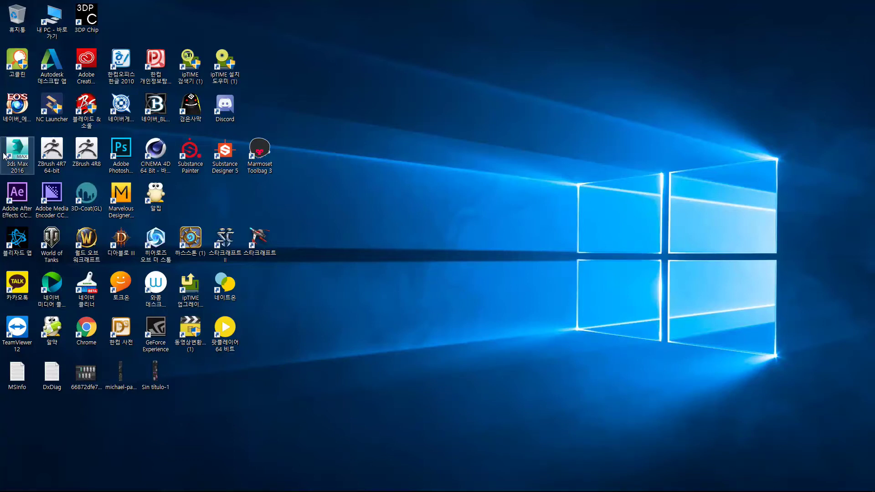
drag(323, 407, 19, 51)
click(189, 437)
Open the text document 맥스단축키_및_용어설명 from the SJC_Classe > All folder on the USB drive (F:).
mouse_move(182, 490)
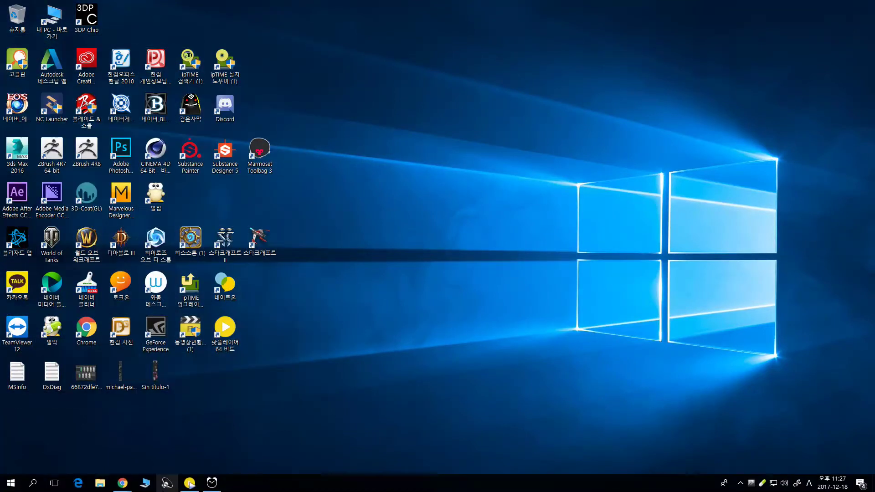
click(100, 483)
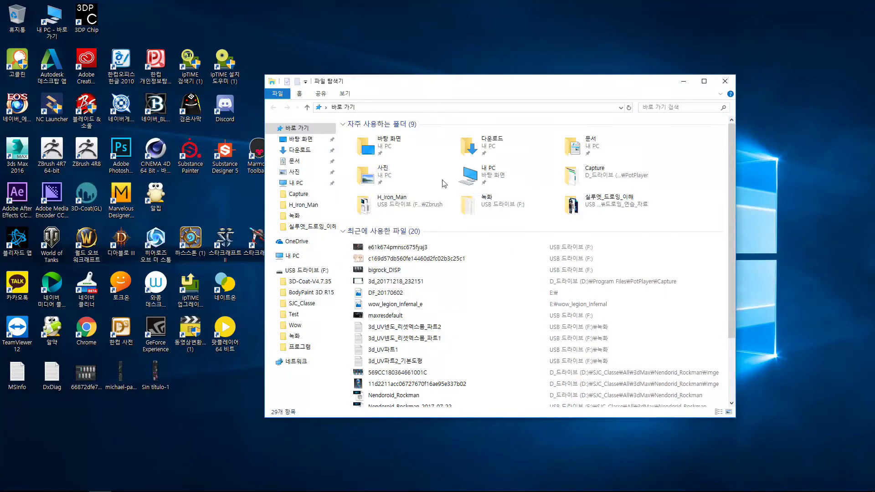
drag(430, 84, 423, 78)
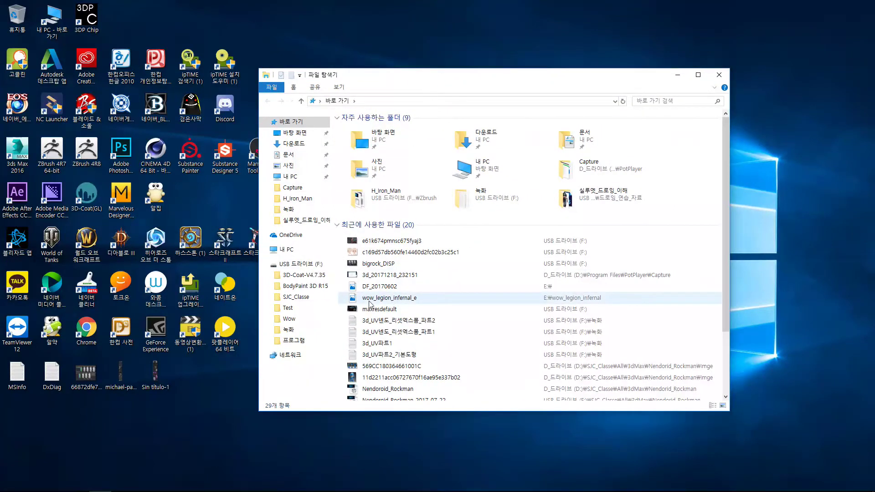
click(297, 297)
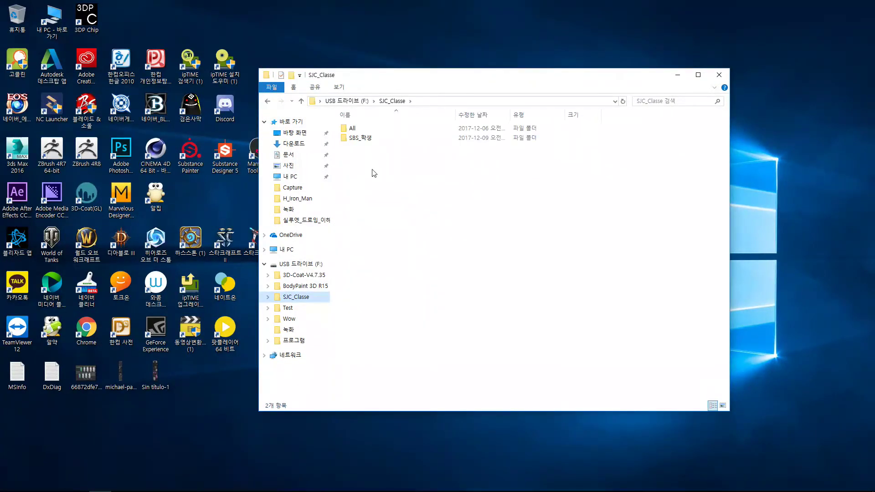
double_click(359, 131)
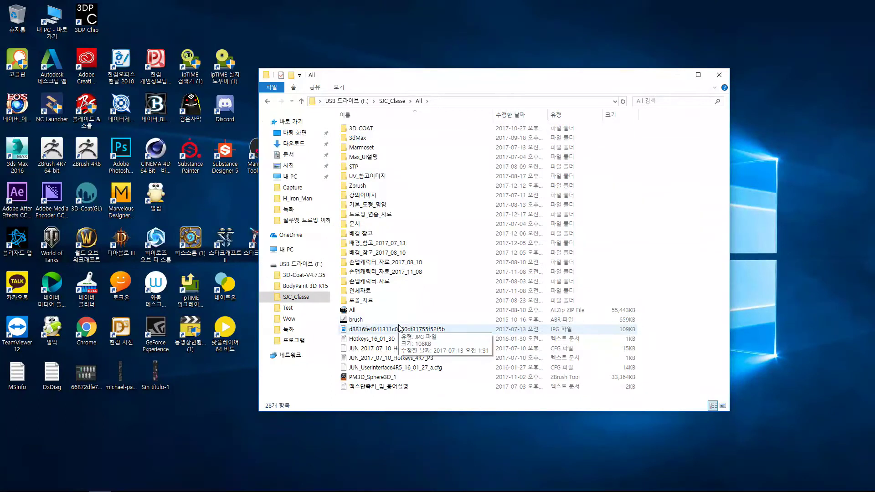
double_click(388, 387)
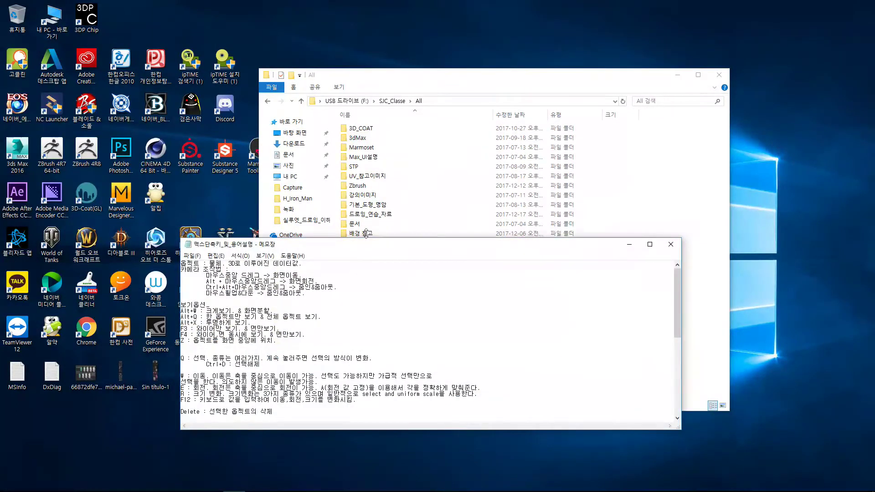
Arrange the shortcut notes window beside the desktop icons and minimise the File Explorer window.
drag(365, 232, 358, 2)
double_click(330, 3)
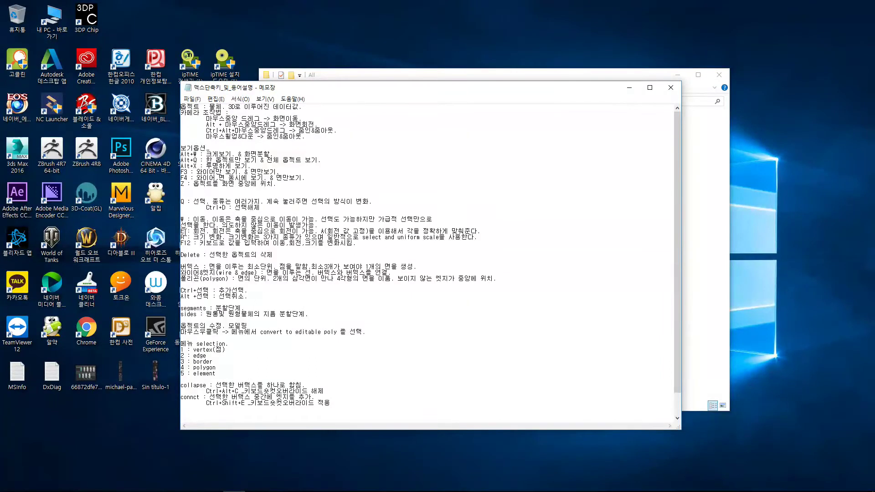
drag(182, 106, 273, 255)
click(285, 251)
drag(279, 91, 246, 93)
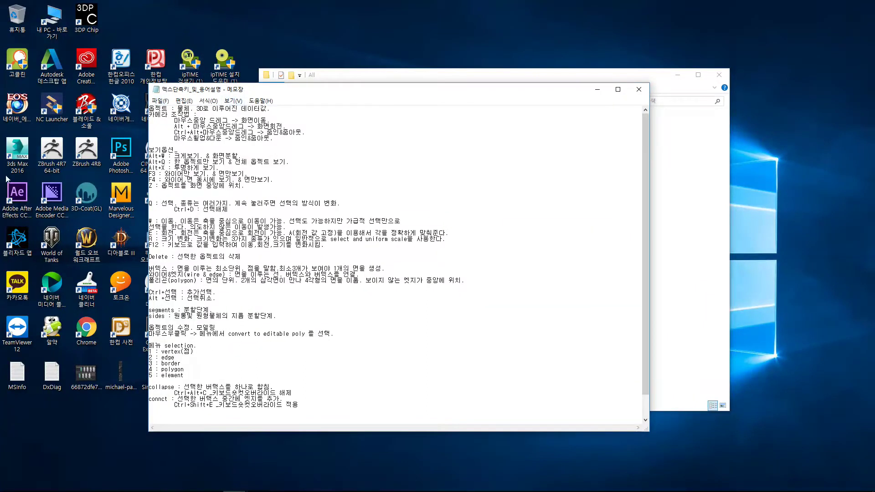
click(677, 75)
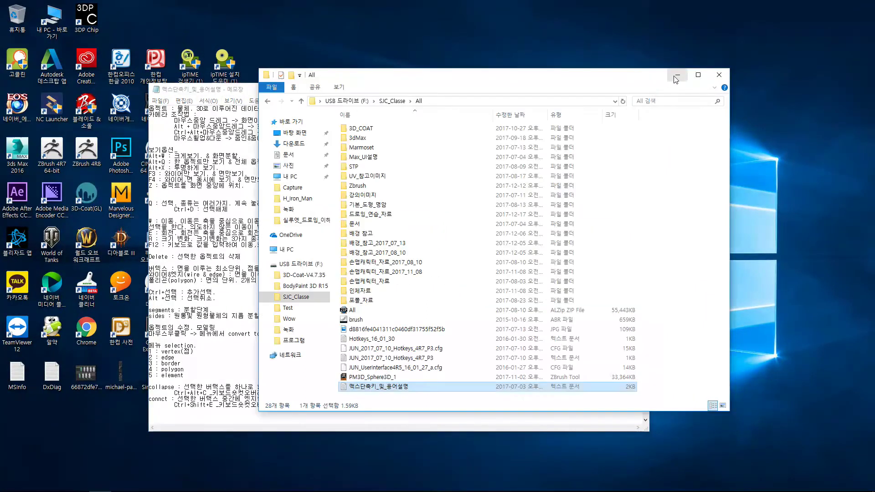
drag(382, 96, 521, 84)
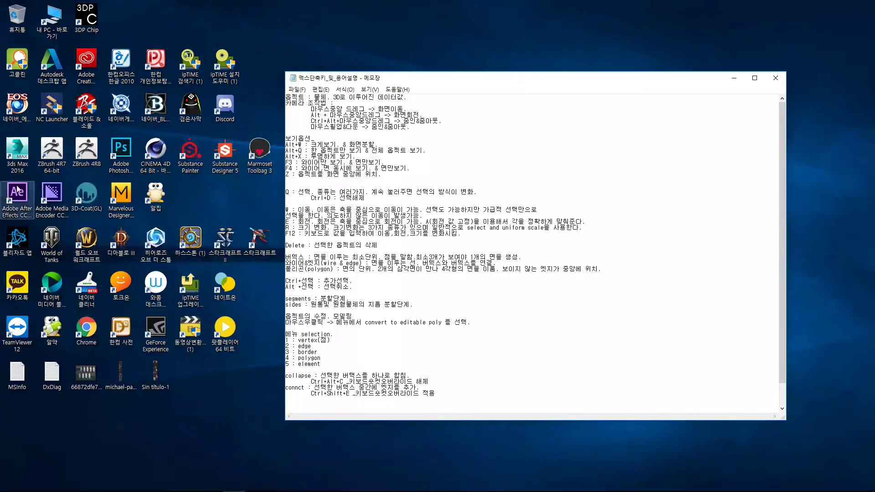
Launch 3ds Max 2016, move the notes clear of its loading screen, and dismiss the welcome screen.
click(21, 152)
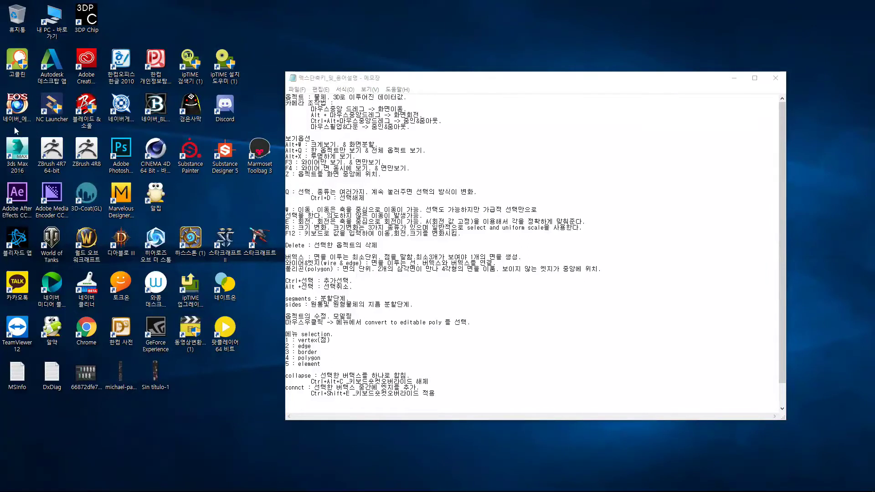
double_click(20, 150)
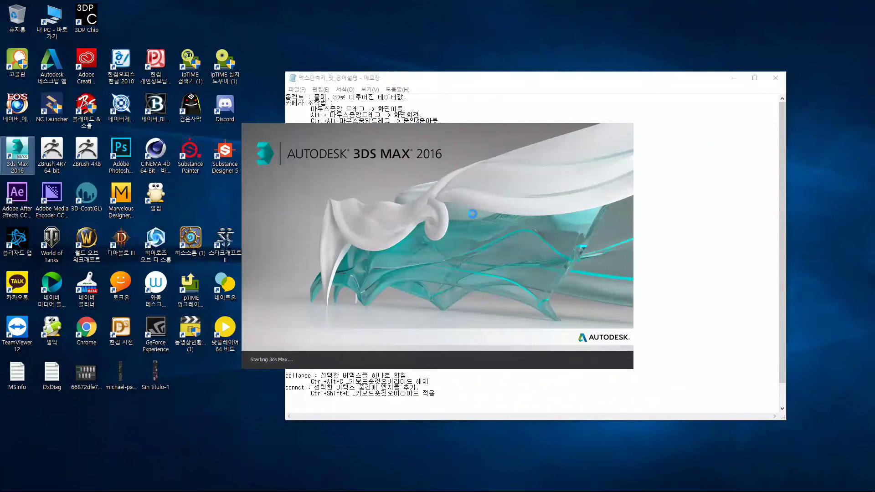
click(473, 213)
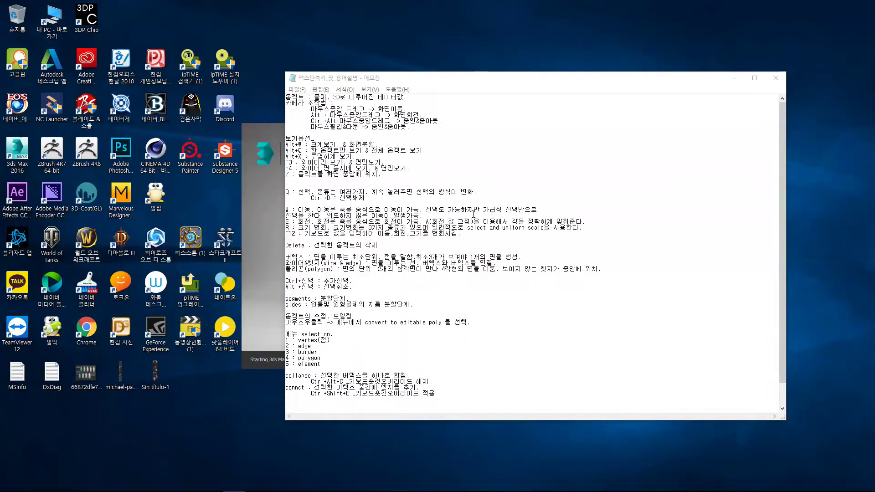
mouse_move(270, 489)
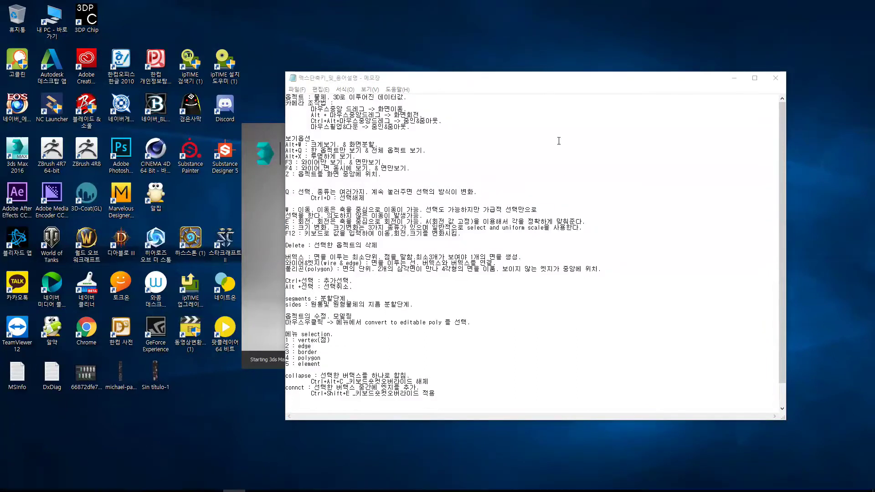
drag(522, 82, 589, 88)
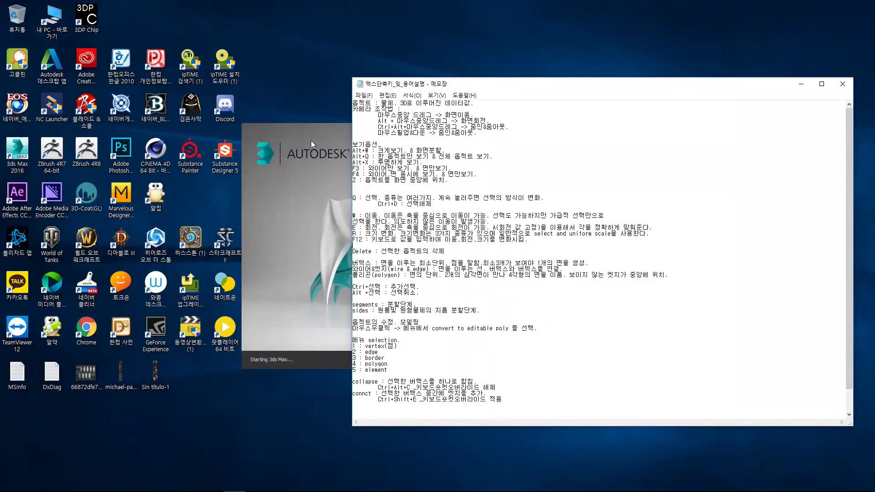
drag(487, 87, 416, 104)
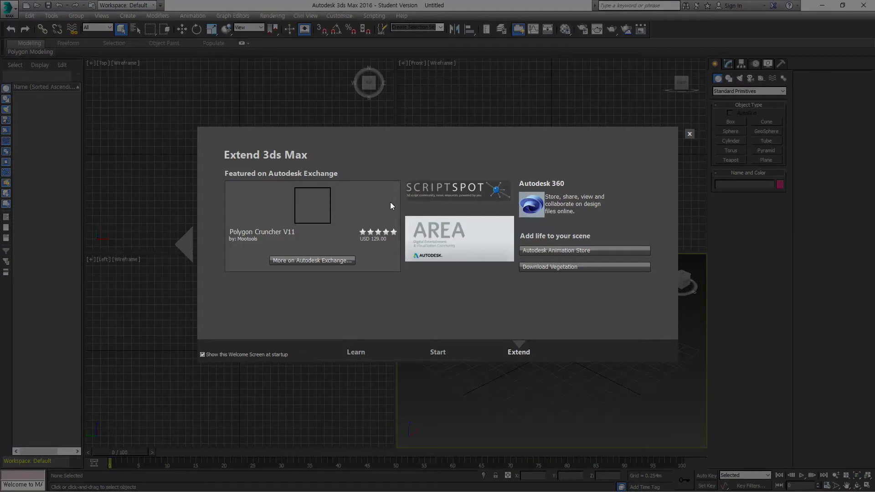
click(689, 134)
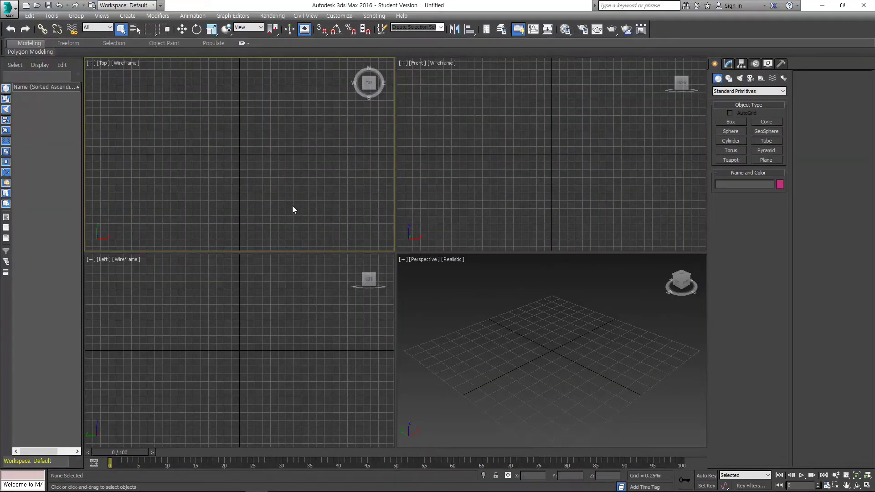
Switch to the notes in Notepad, highlight the camera control shortcuts, and return to 3ds Max.
click(502, 197)
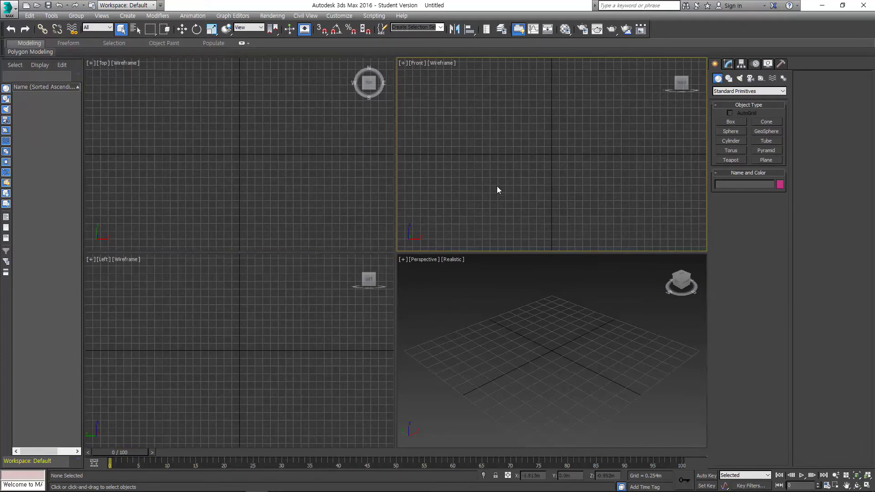
key(alt+Tab)
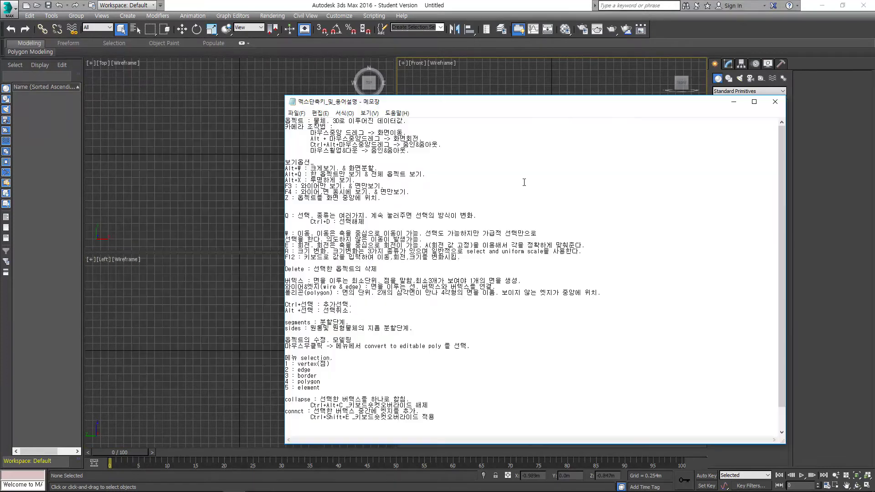
drag(285, 128, 410, 152)
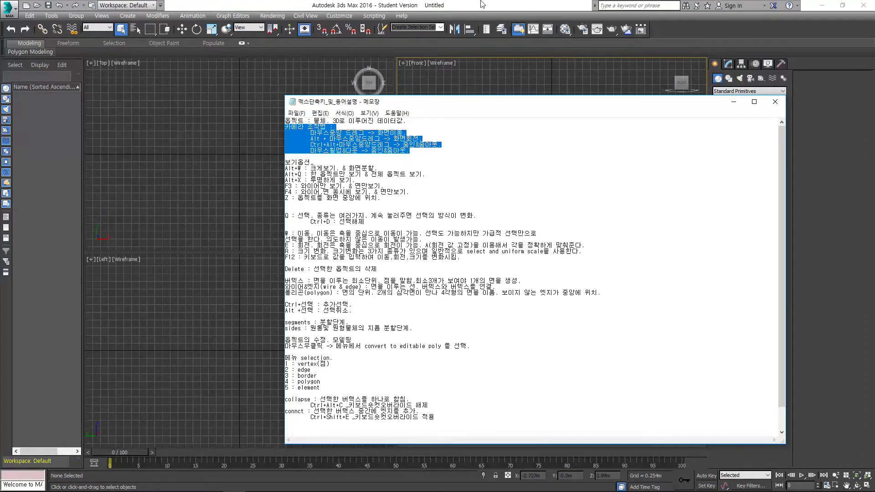
click(482, 4)
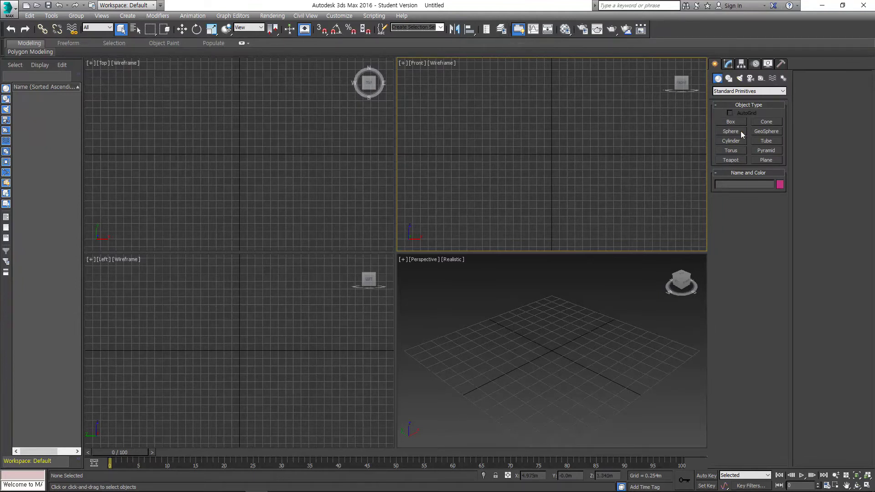
Review the file commands for opening, saving, importing and exporting a scene.
click(286, 182)
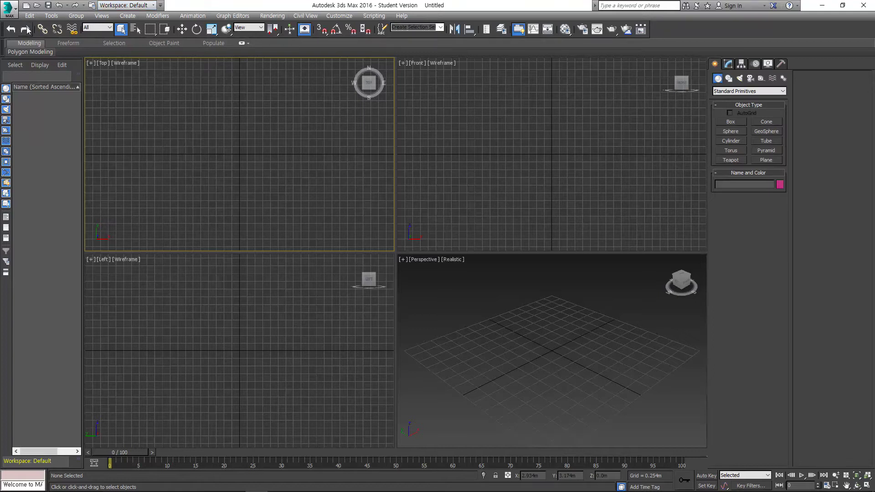
click(9, 10)
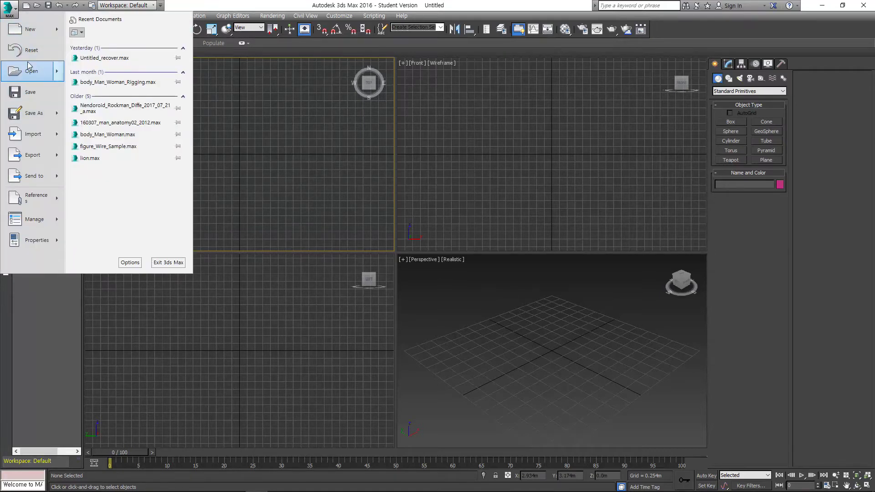
mouse_move(28, 66)
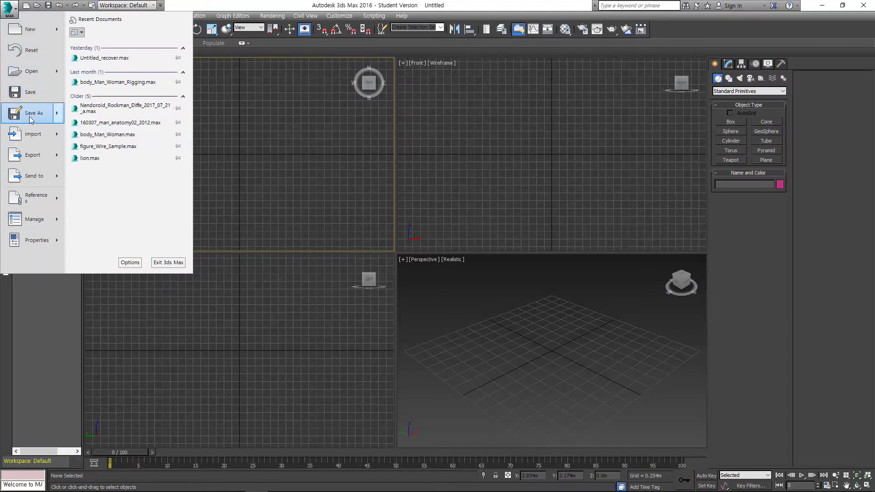
mouse_move(30, 117)
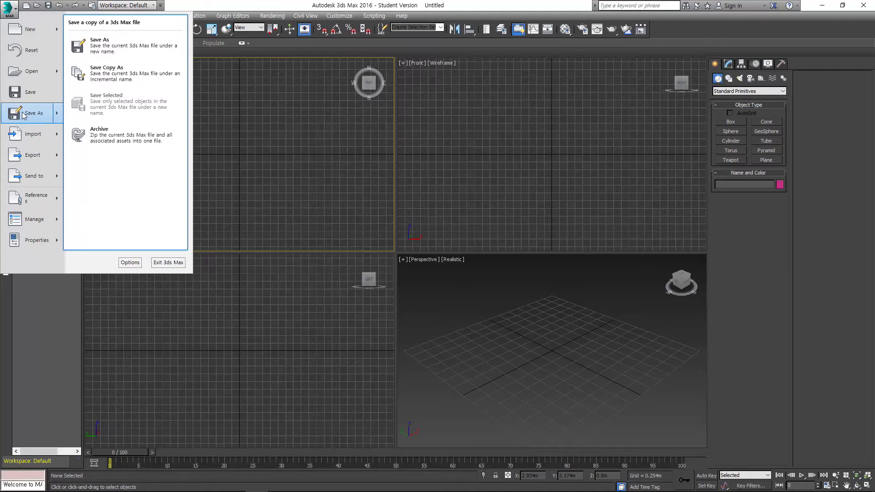
mouse_move(32, 137)
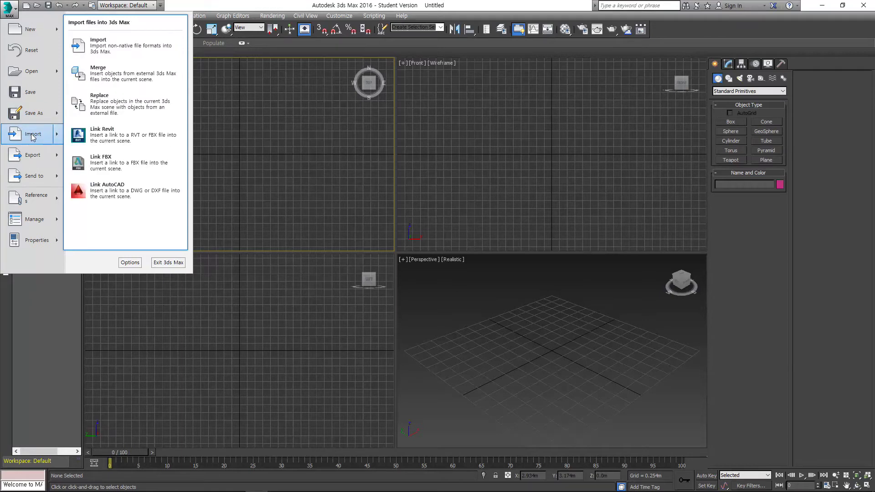
mouse_move(36, 156)
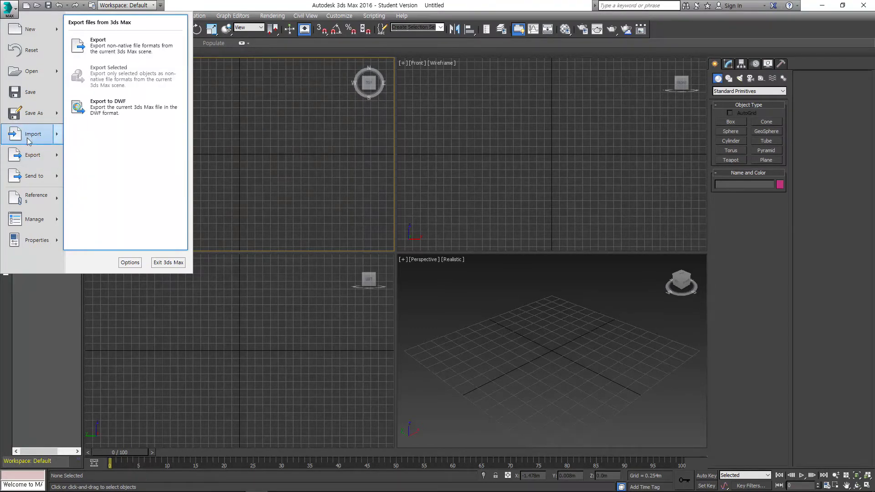
click(8, 8)
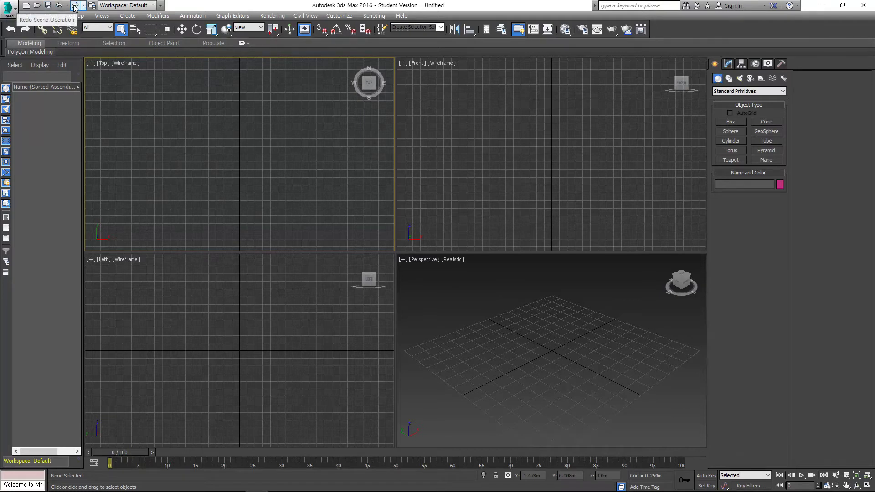
Activate the Perspective, Left and Top viewports in turn, finishing with Perspective active.
click(491, 322)
click(337, 307)
click(327, 223)
click(442, 322)
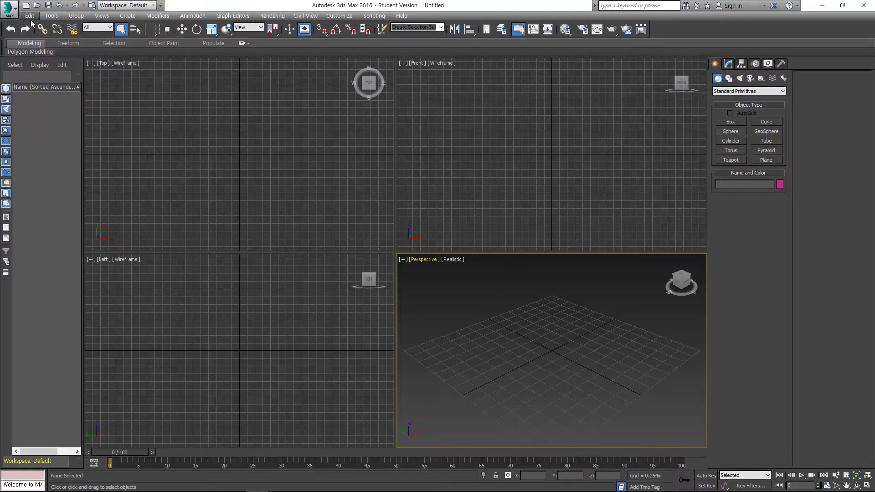
Look through the available editing, grouping, file and scene tool commands without running any.
click(29, 16)
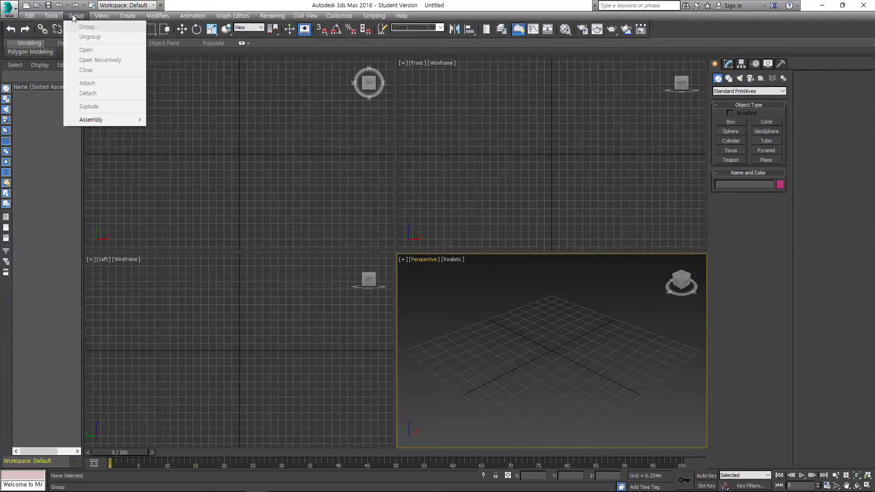
click(128, 16)
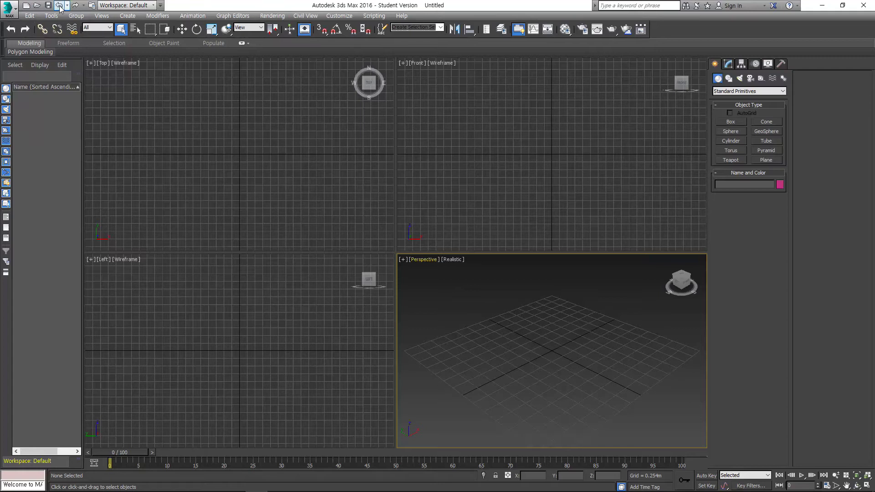
click(9, 8)
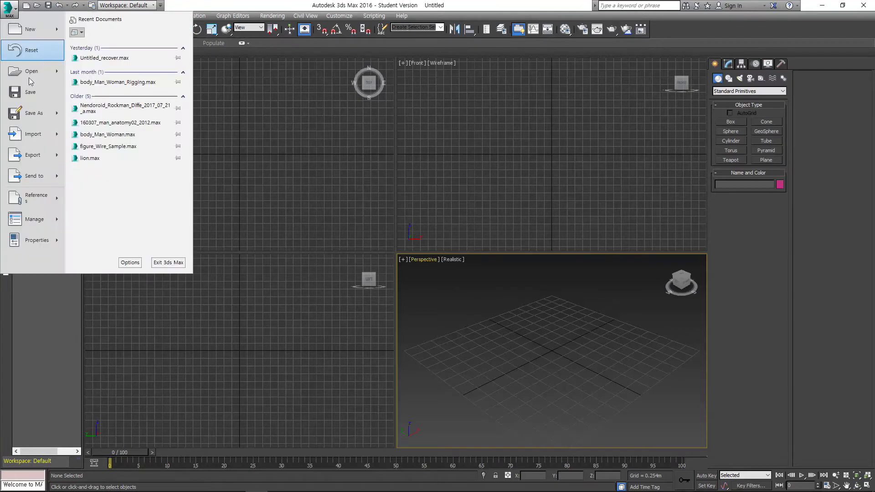
click(302, 5)
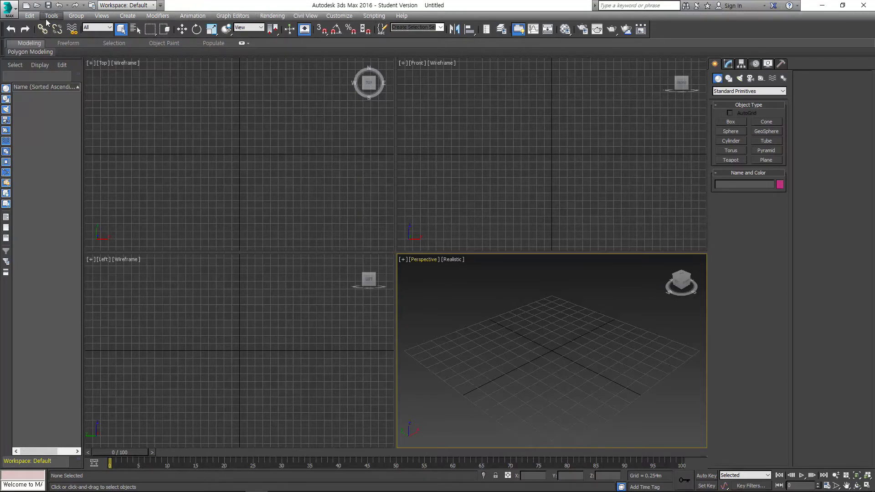
click(28, 16)
click(29, 16)
click(50, 16)
click(54, 18)
click(46, 18)
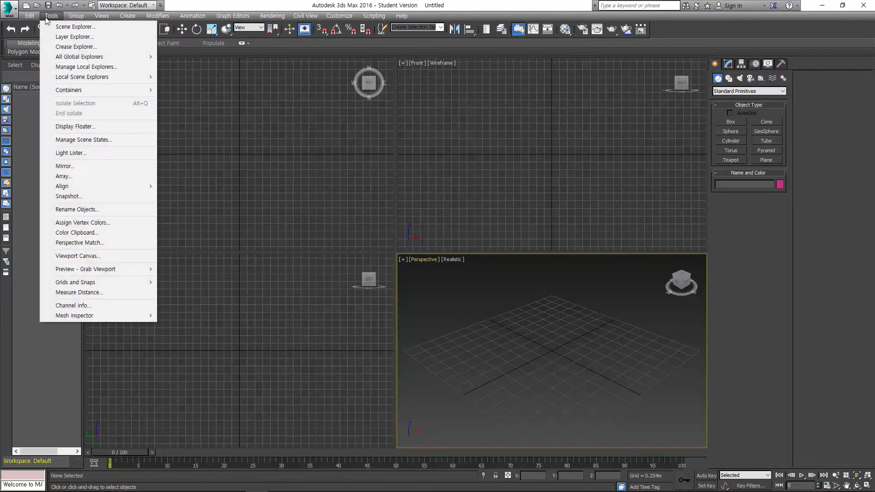
click(53, 18)
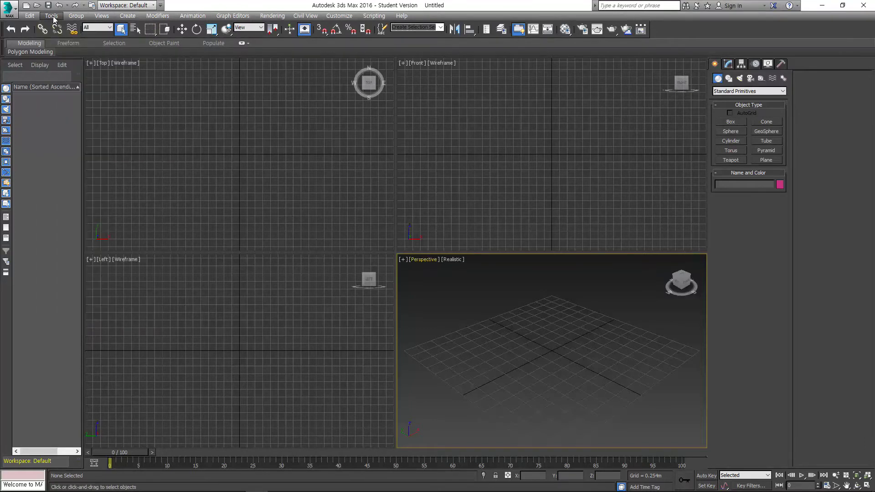
Examine the available scene tool, grouping, viewport display, object creation and editing commands without running any.
click(54, 19)
click(56, 17)
click(82, 18)
click(84, 18)
click(105, 18)
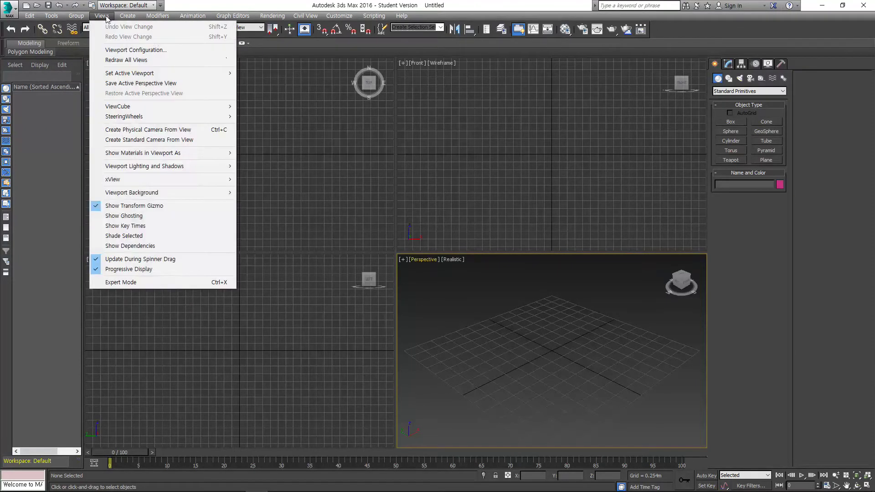
click(128, 16)
click(103, 18)
click(103, 18)
click(54, 18)
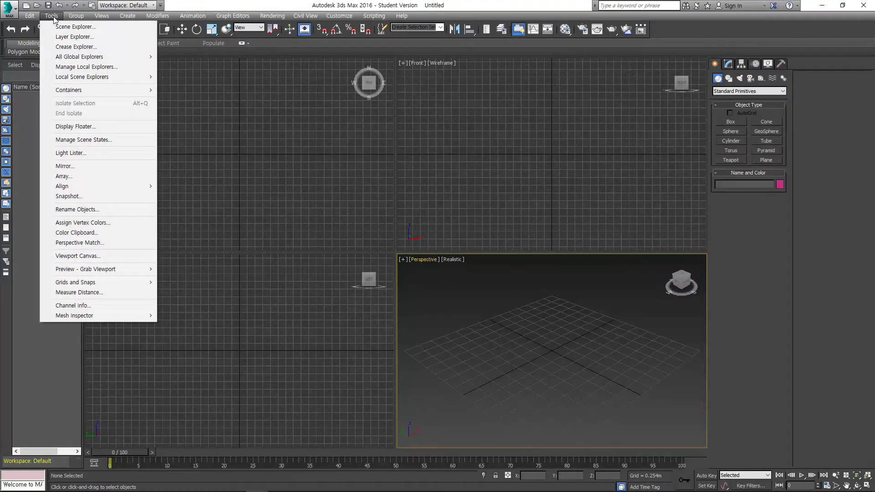
click(31, 15)
click(32, 15)
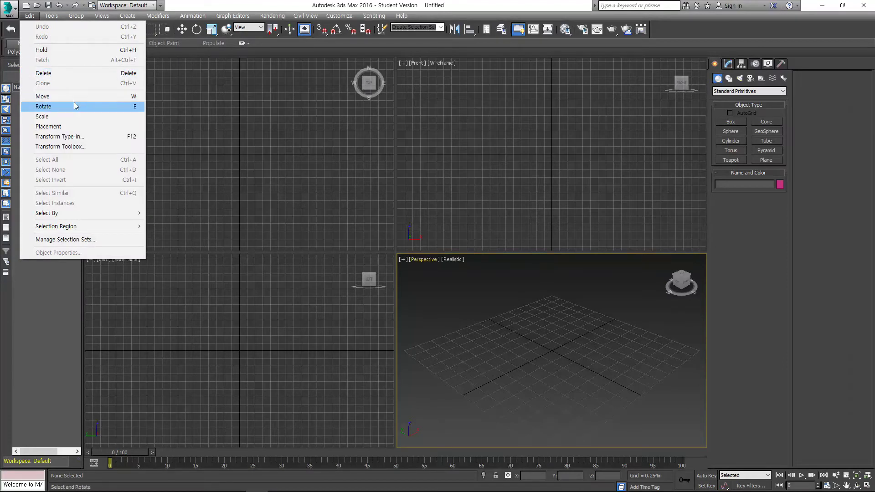
Switch to the Notepad notes to check the selection and transform shortcuts, and compare them with the editing commands in 3ds Max.
key(alt+Tab)
click(453, 197)
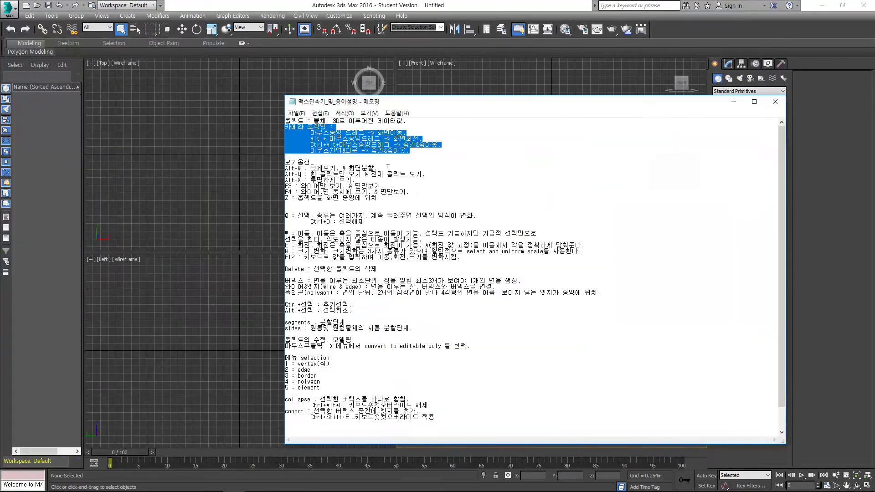
click(290, 215)
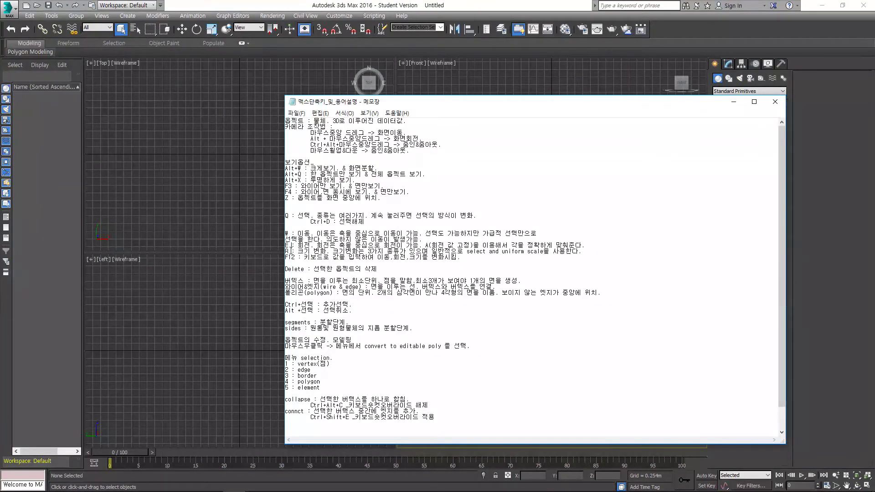
click(30, 16)
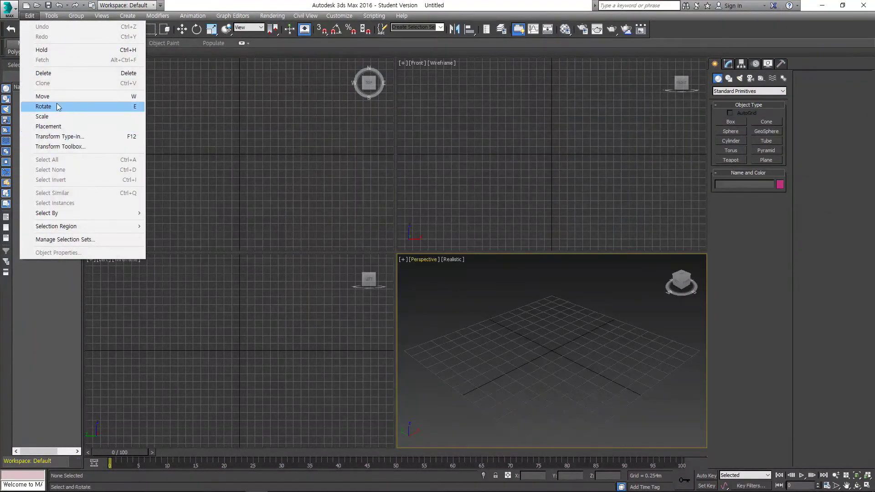
key(Escape)
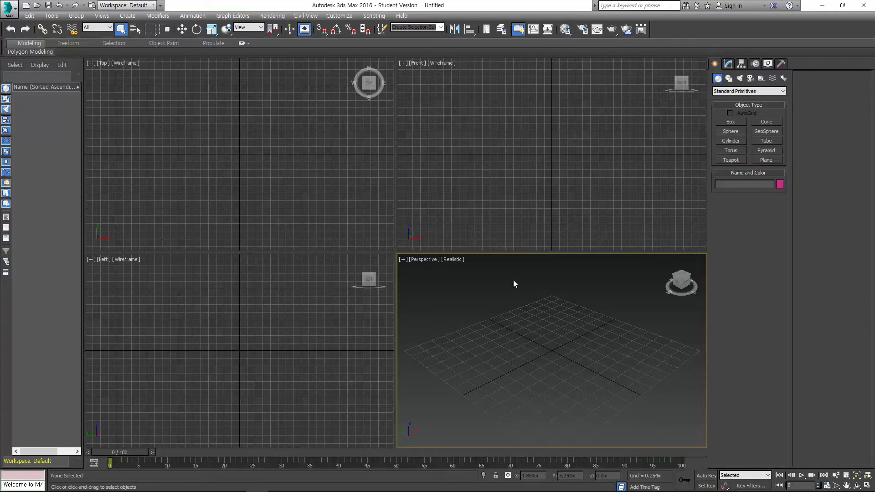
Bring up the Notepad notes, reposition their window and highlight the four camera control shortcuts.
key(alt+Tab)
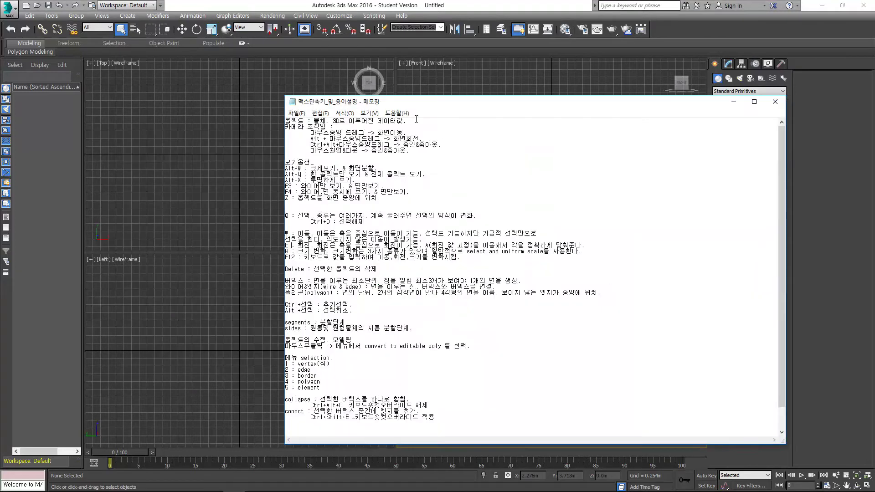
drag(437, 105, 357, 120)
drag(246, 137, 326, 157)
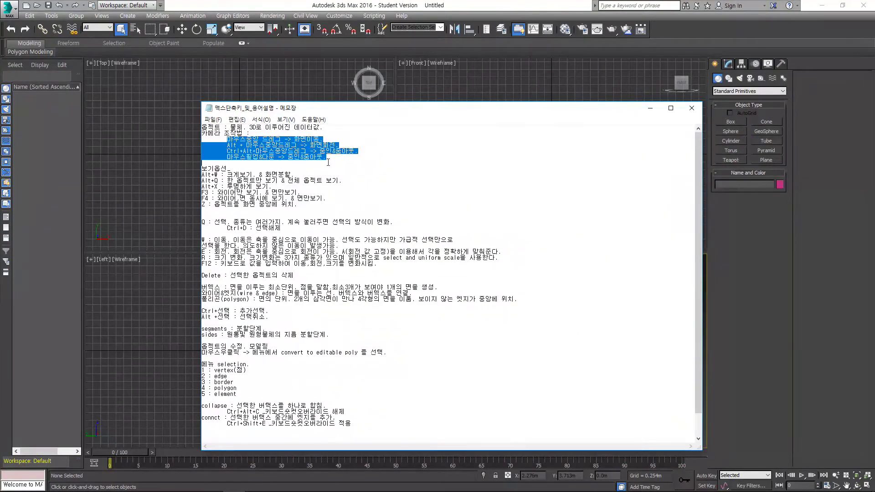
key(alt+Tab)
click(302, 177)
Return to 3ds Max and orbit the Perspective viewport slightly around the grid.
click(456, 353)
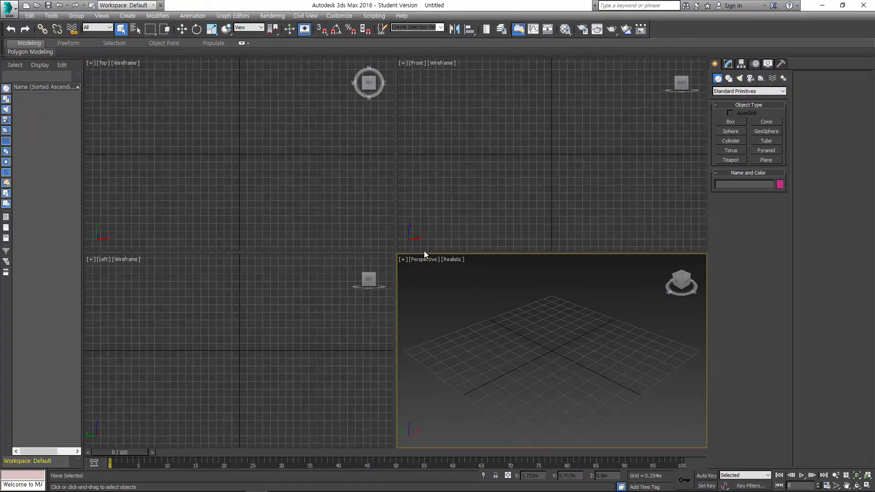
drag(591, 309, 484, 383)
alt+middle_drag(556, 343, 566, 319)
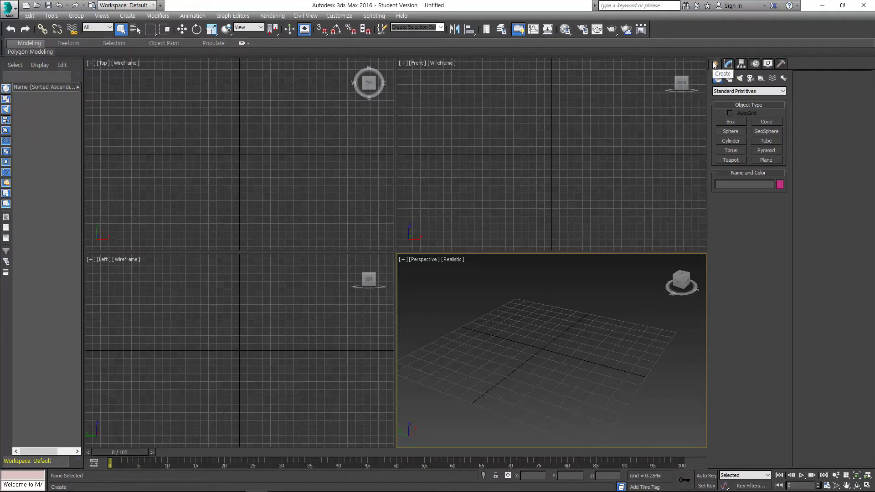
Browse the standard and extended primitive types available for creation and choose the Box primitive.
click(127, 16)
click(127, 17)
click(127, 16)
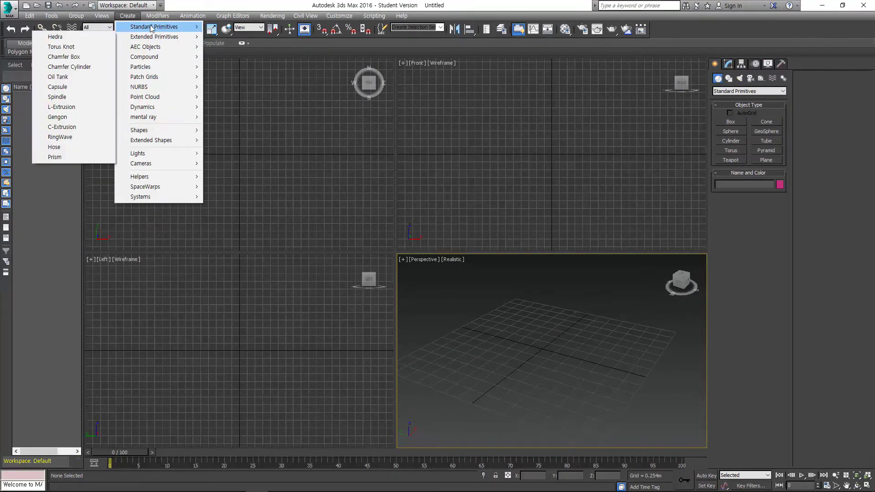
mouse_move(167, 27)
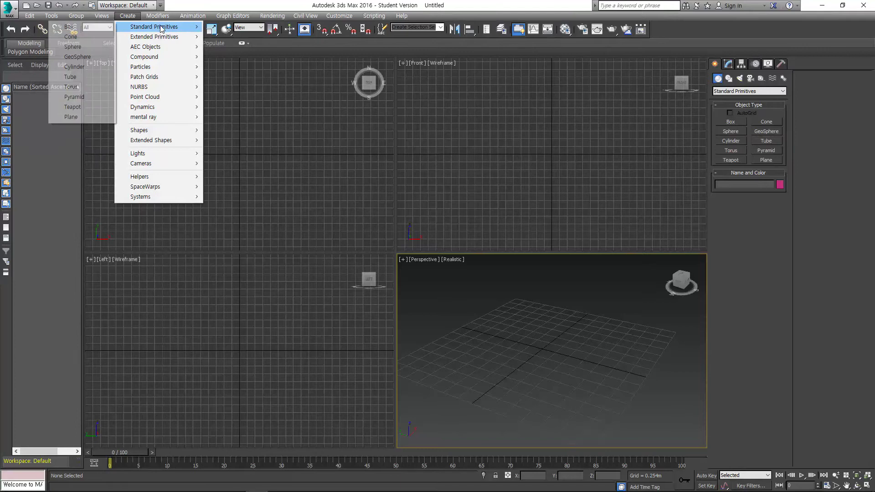
click(92, 27)
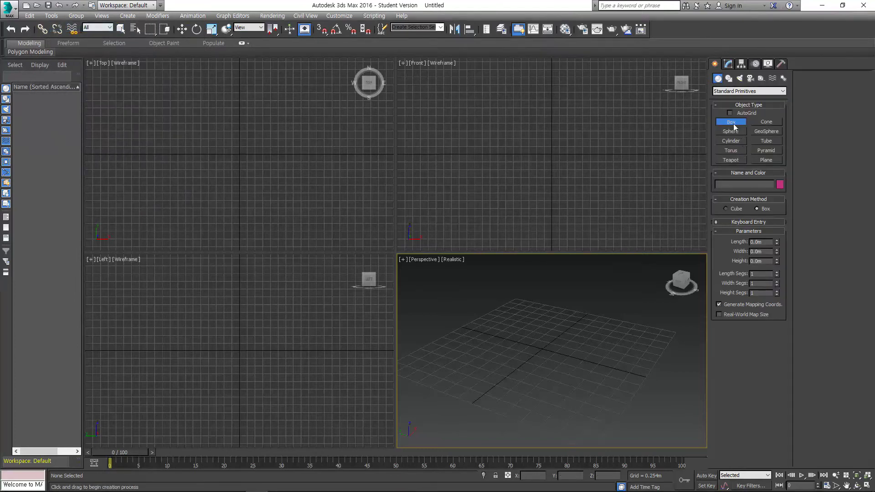
drag(555, 313, 546, 405)
right_click(566, 378)
middle_drag(565, 374, 555, 386)
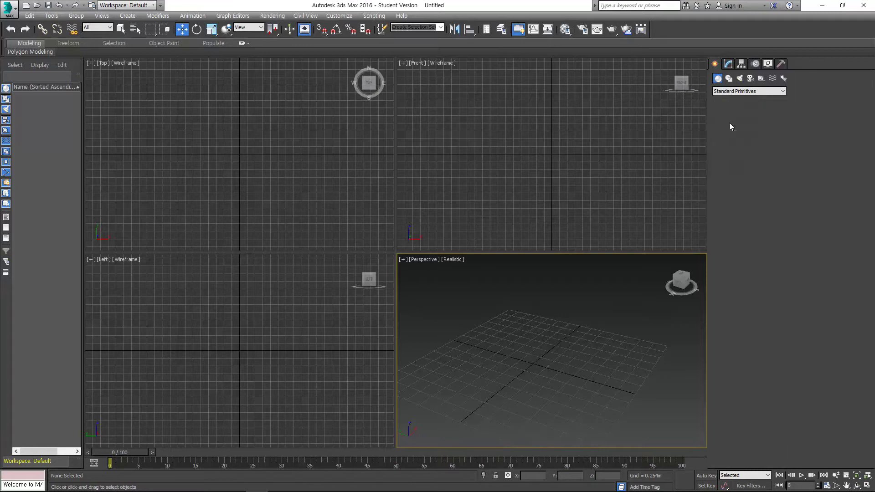
Draw a flat box about 2.38 m long and 2.3 m wide in the Perspective viewport, and delete it.
click(729, 122)
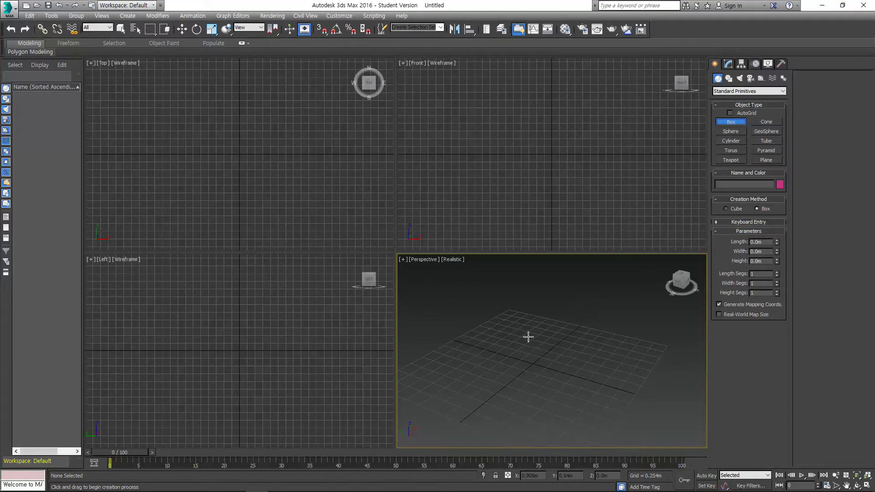
drag(504, 331, 562, 425)
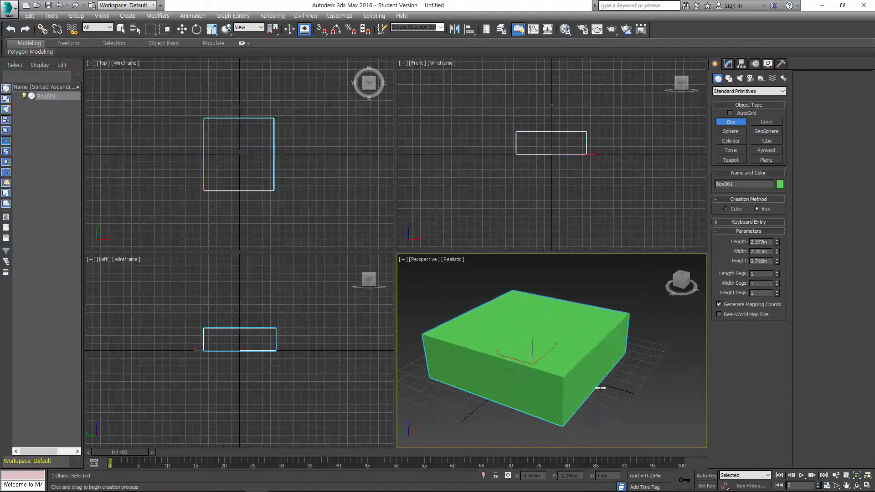
click(563, 395)
key(w)
key(q)
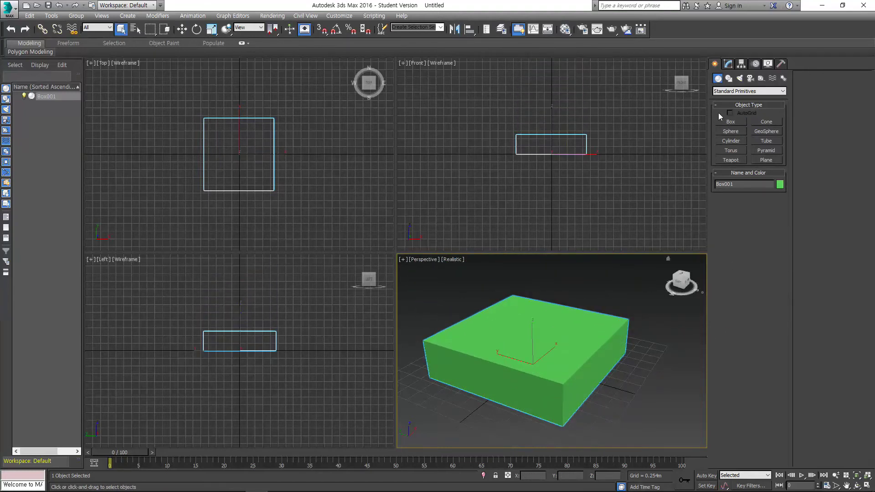
key(Delete)
Draw a box about 2.58 m long, 2.54 m wide and 2.1 m high in the Perspective viewport.
click(729, 122)
drag(522, 324, 585, 433)
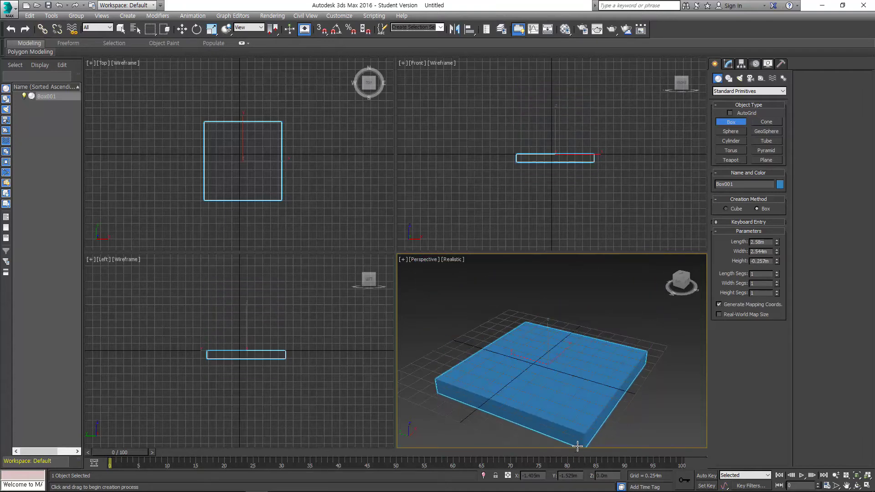
click(586, 333)
scroll(580, 371, down, 4)
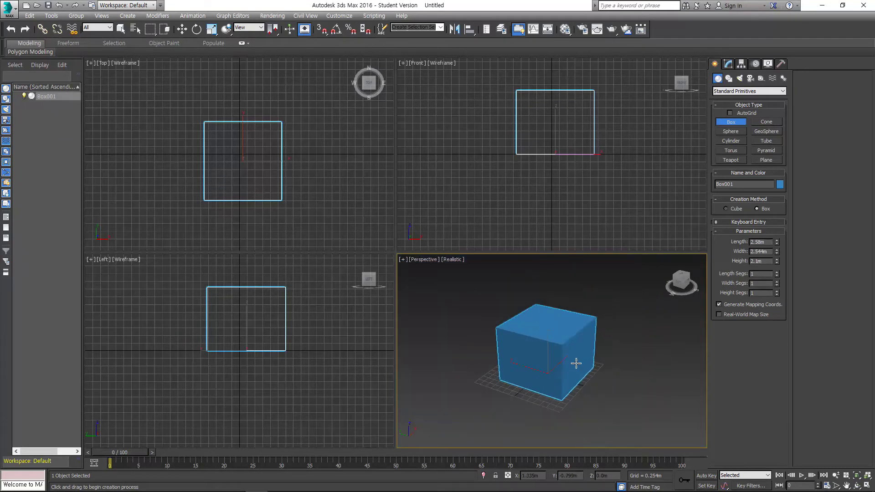
scroll(569, 353, up, 4)
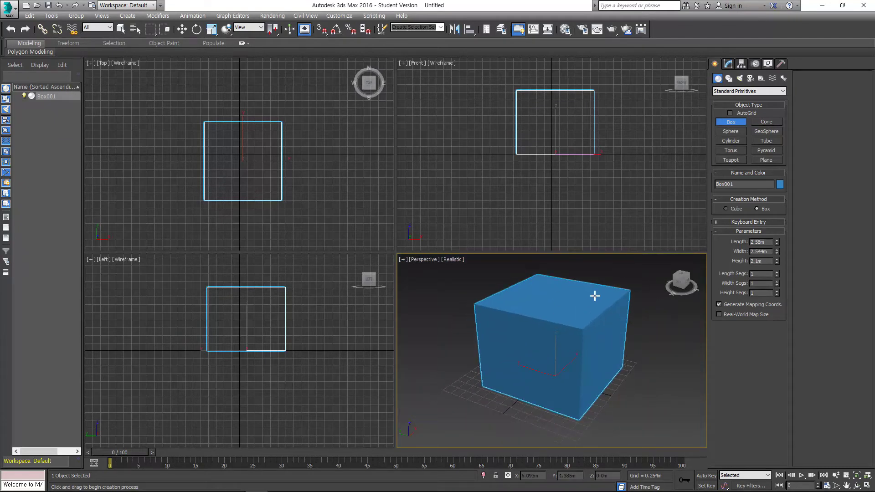
middle_drag(625, 372, 614, 368)
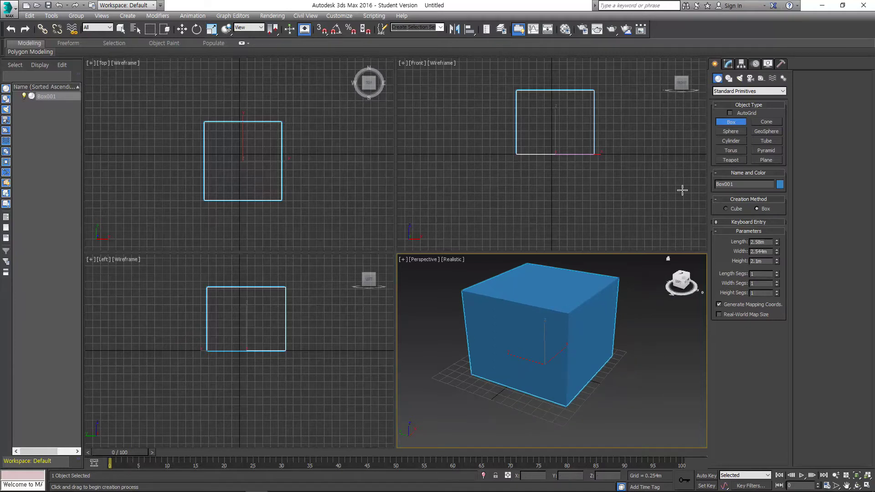
Draw two more boxes beside the first, about 0.4 × 3.16 × 2.29 m and 1.84 × 0.68 × 1.72 m.
drag(644, 354, 604, 412)
click(642, 339)
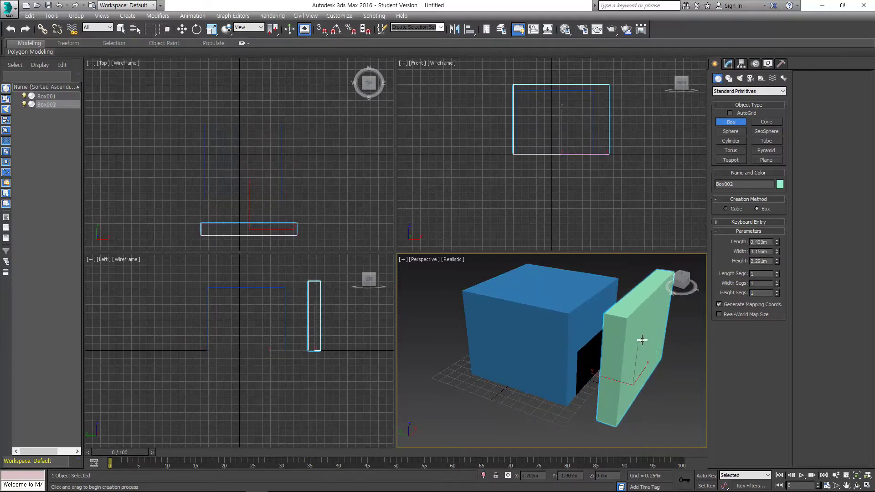
drag(440, 414, 505, 444)
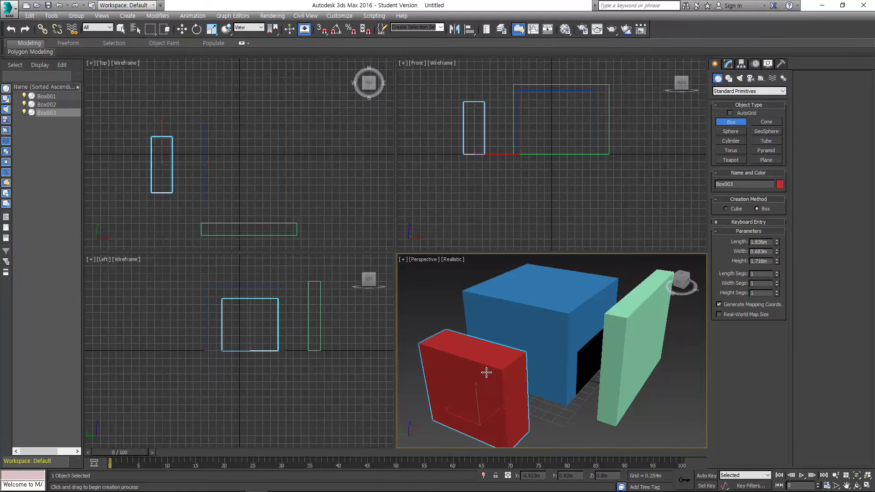
click(486, 372)
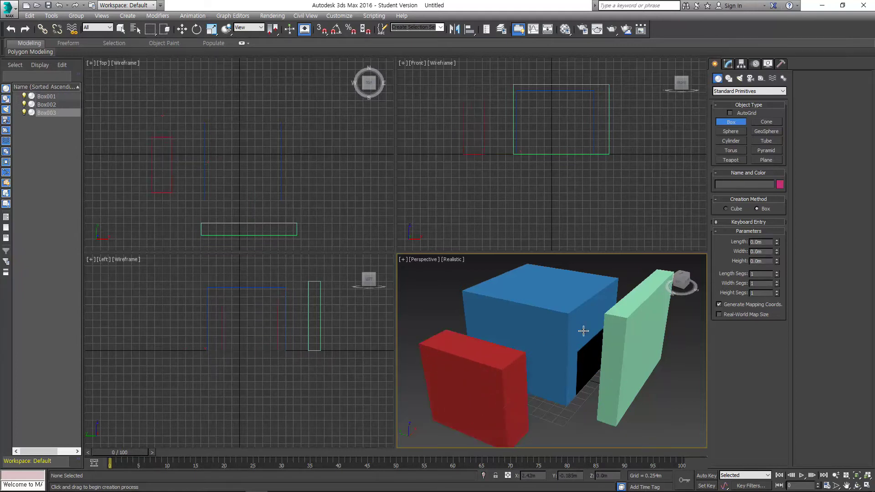
Switch the selection region to circular, and activate the Move, Rotate and Scale tools in turn.
key(q)
key(q)
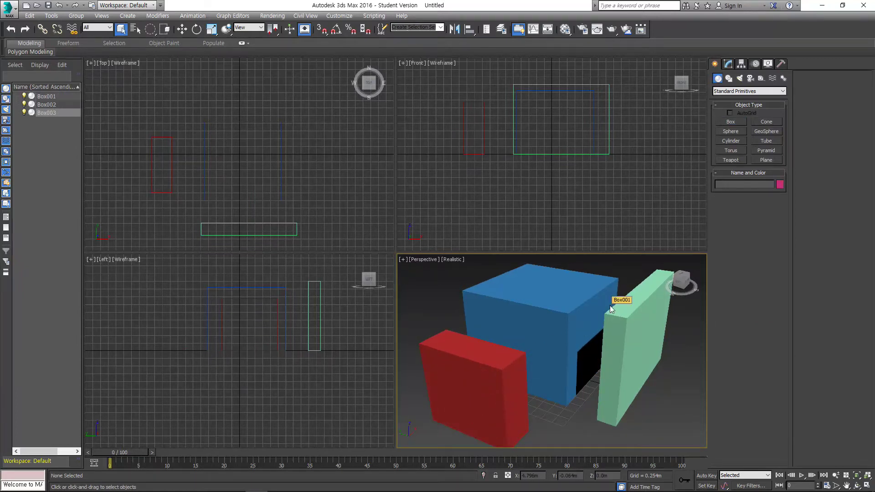
key(w)
key(e)
key(r)
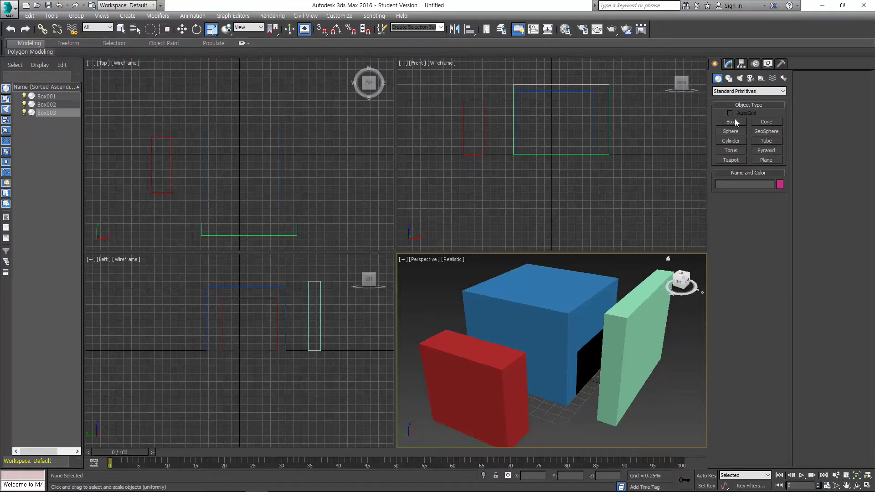
Compare the modifier options with the object creation options, finishing on the standard primitives.
click(730, 64)
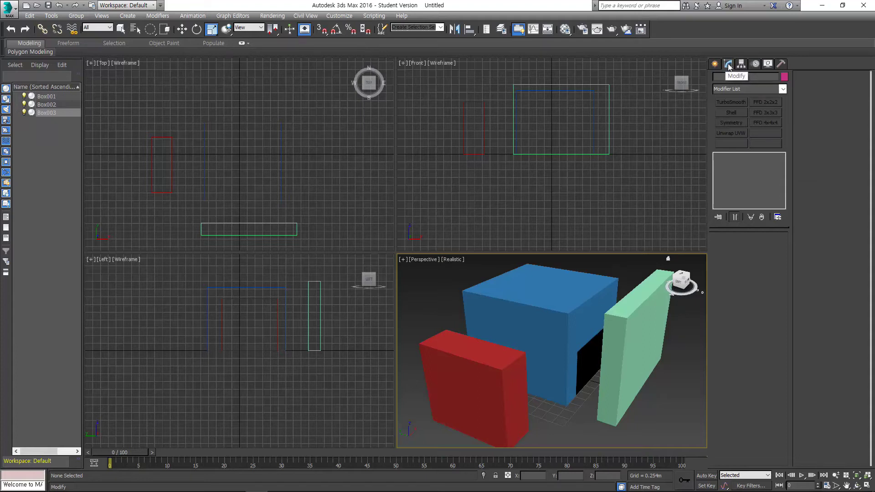
click(715, 64)
click(728, 64)
click(715, 64)
Delete the red and green boxes beside the blue box, and clear the selection.
click(455, 390)
click(560, 360)
key(q)
key(ctrl+i)
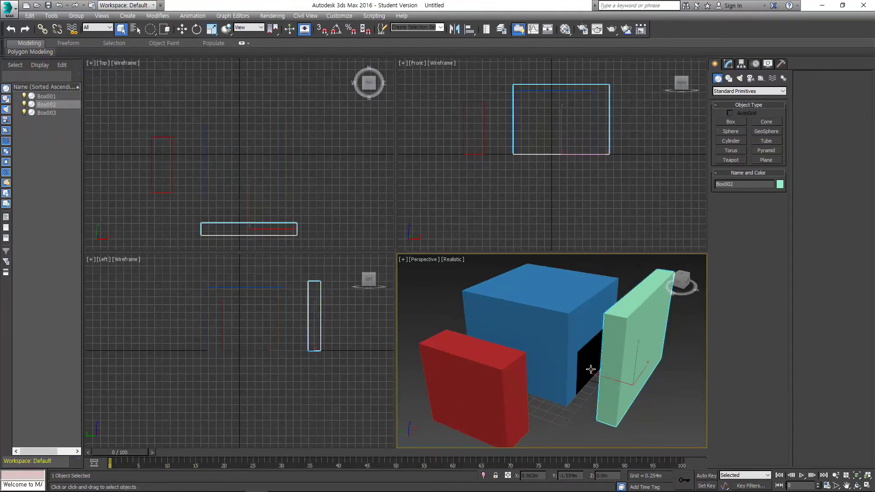
key(Delete)
click(545, 347)
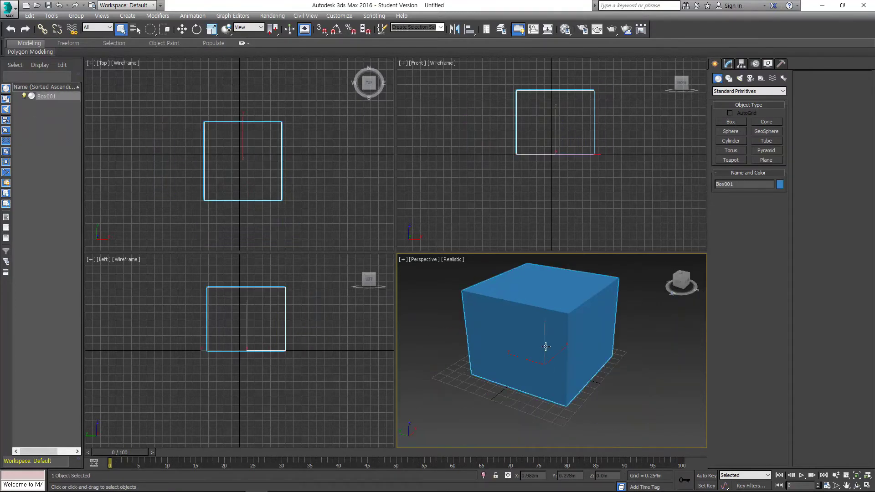
click(638, 332)
Highlight the view-panning shortcut in the Notepad notes and return to the box in 3ds Max.
key(alt+Tab)
click(256, 151)
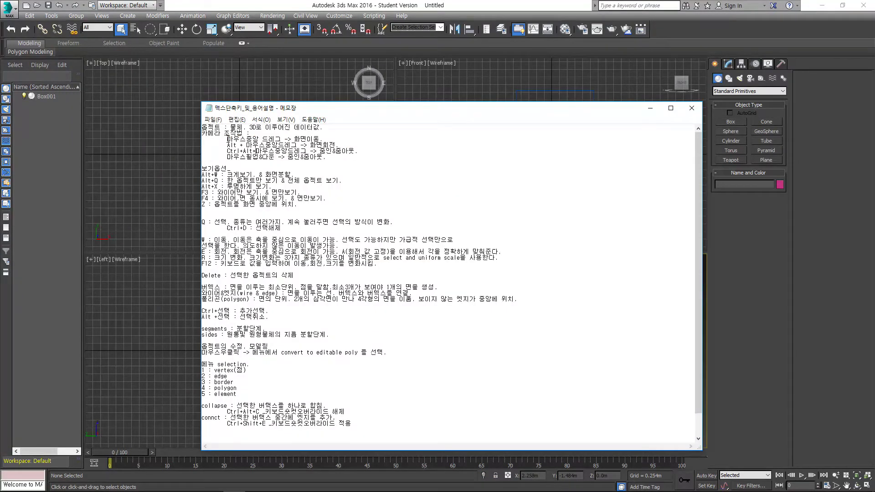
drag(283, 138, 316, 137)
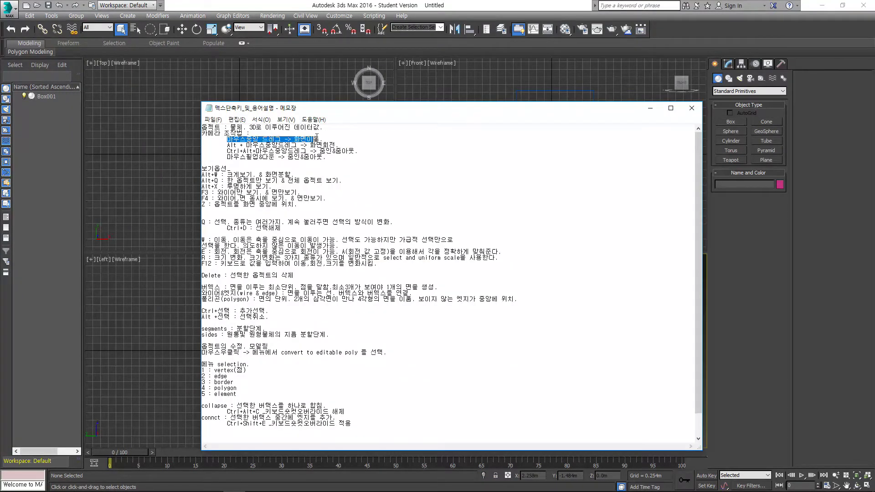
key(alt+Tab)
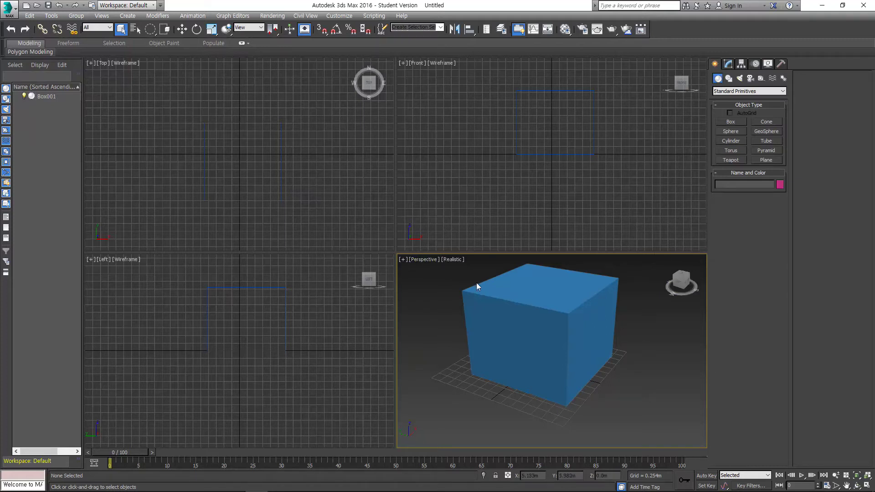
key(alt+Tab)
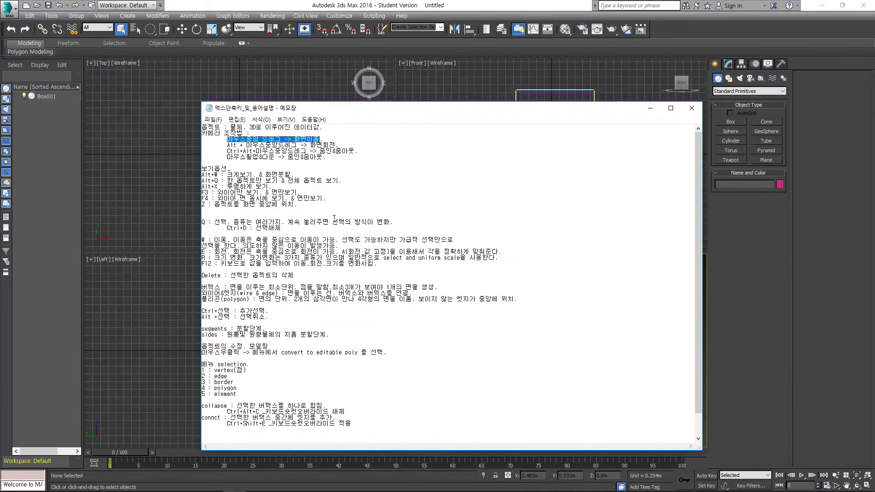
key(alt+Tab)
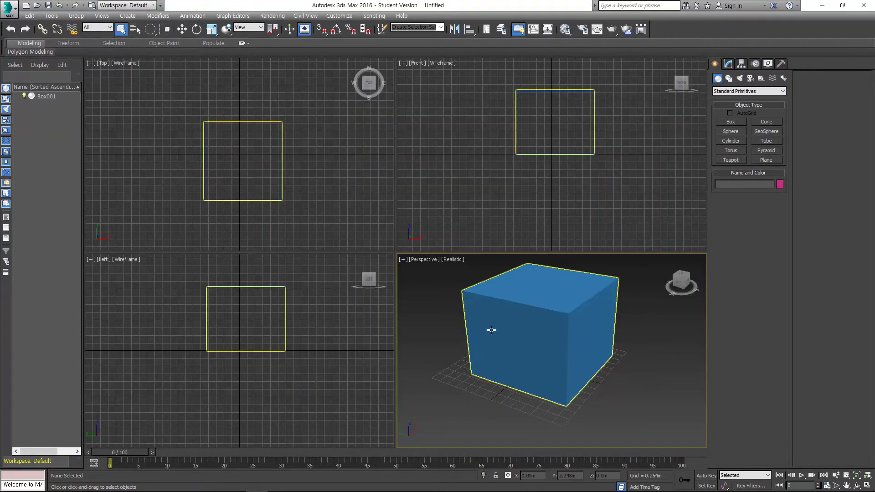
Pan the Perspective view in several directions to shift the blue box around the viewport.
mouse_move(491, 330)
middle_down()
mouse_move(474, 318)
mouse_move(449, 346)
mouse_move(511, 373)
mouse_move(559, 333)
mouse_move(460, 326)
mouse_move(545, 389)
mouse_move(472, 326)
mouse_move(508, 339)
mouse_move(463, 348)
mouse_move(500, 354)
mouse_move(519, 335)
mouse_move(444, 326)
mouse_move(644, 360)
mouse_move(554, 363)
middle_up()
click(646, 336)
middle_drag(646, 335, 565, 307)
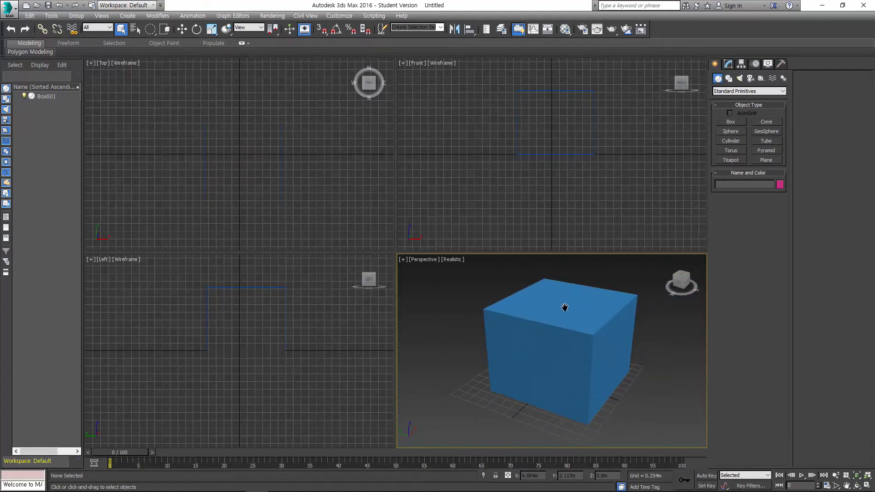
middle_drag(563, 308, 551, 306)
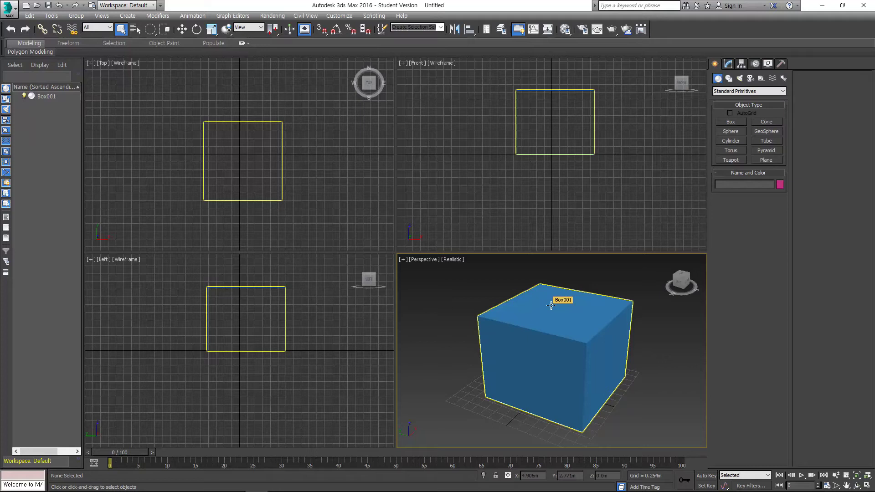
middle_drag(547, 305, 549, 287)
Highlight the view-rotation shortcut in the Notepad notes and return to the box in 3ds Max.
key(alt+Tab)
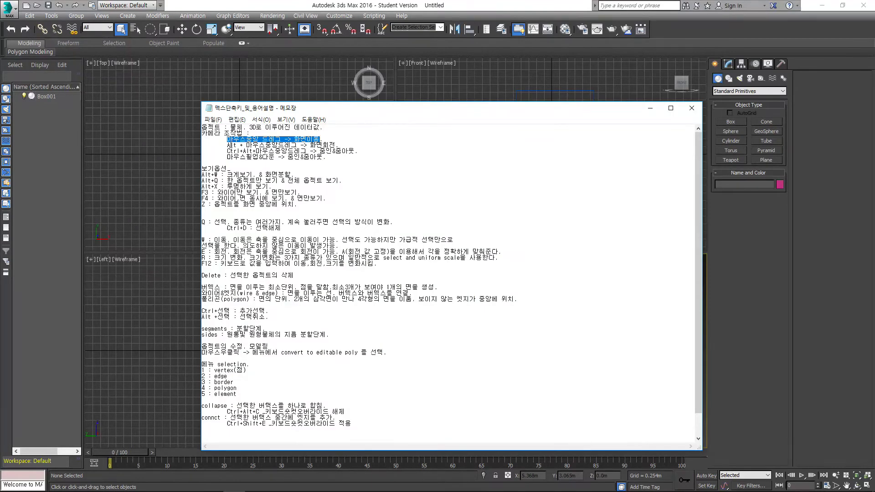
click(229, 145)
drag(272, 145, 292, 145)
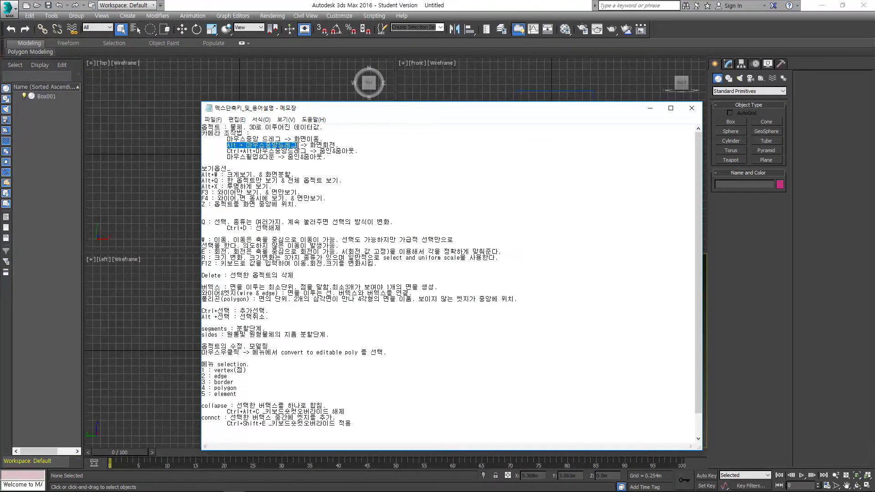
click(433, 5)
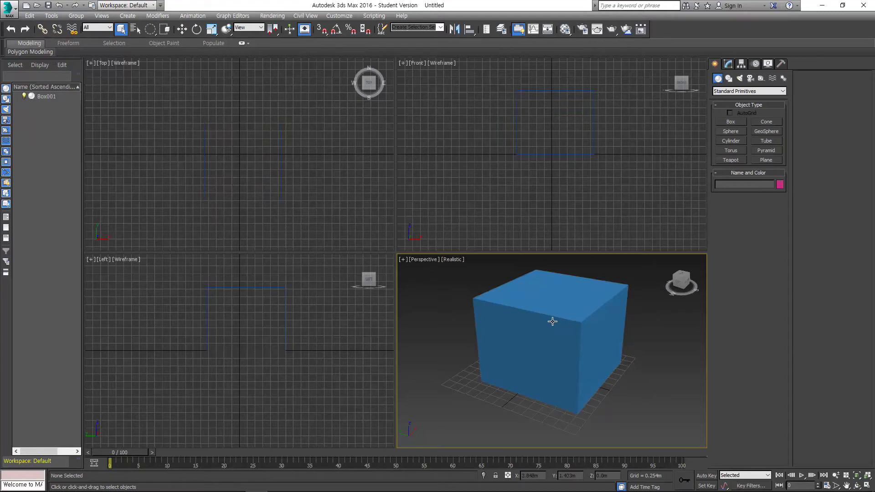
Orbit the Perspective view around the blue box from several angles, selecting the box along the way.
alt+middle_drag(552, 324, 583, 271)
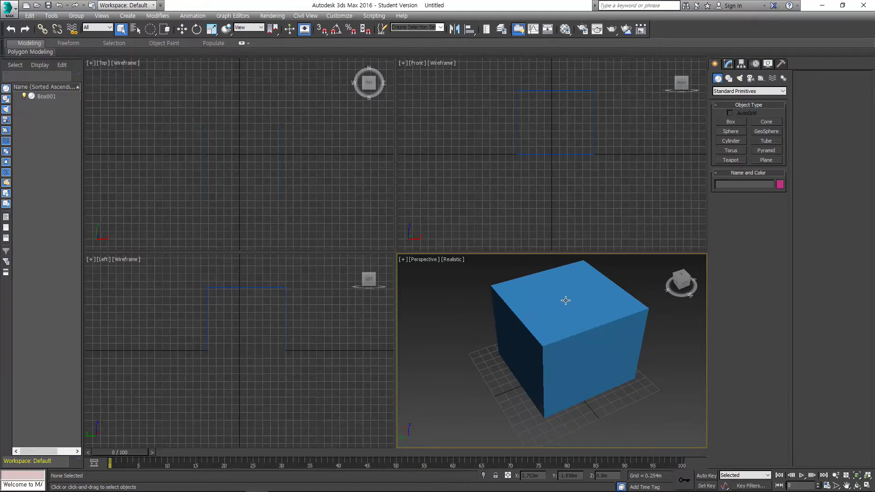
middle_drag(569, 281, 469, 301)
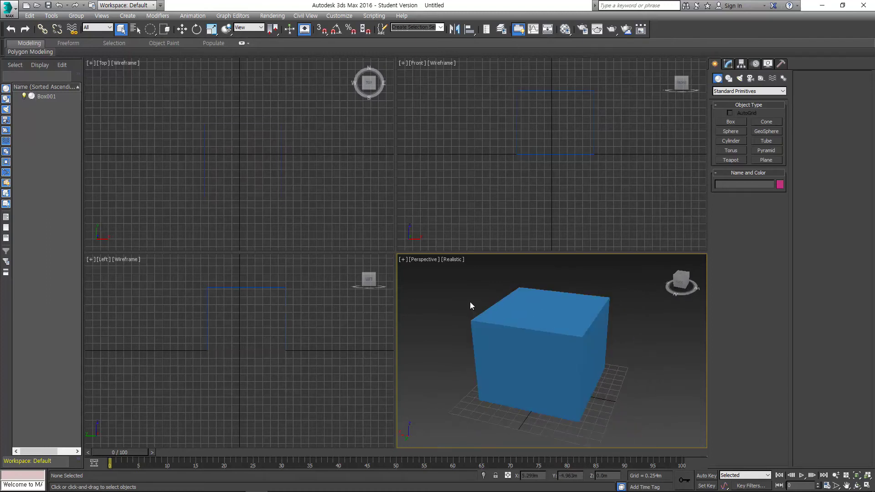
click(561, 366)
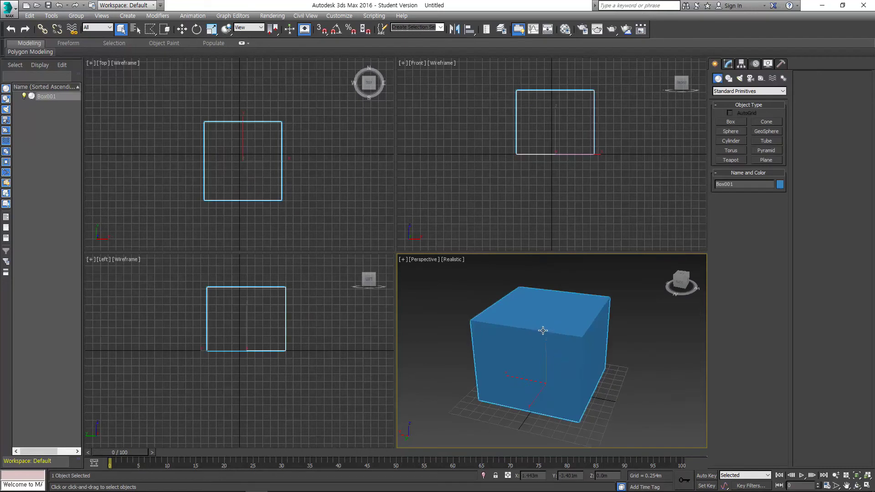
drag(476, 314, 573, 365)
mouse_move(598, 319)
alt+middle_down()
mouse_move(474, 332)
mouse_move(587, 331)
mouse_move(609, 308)
alt+middle_up()
alt+middle_drag(486, 357, 560, 305)
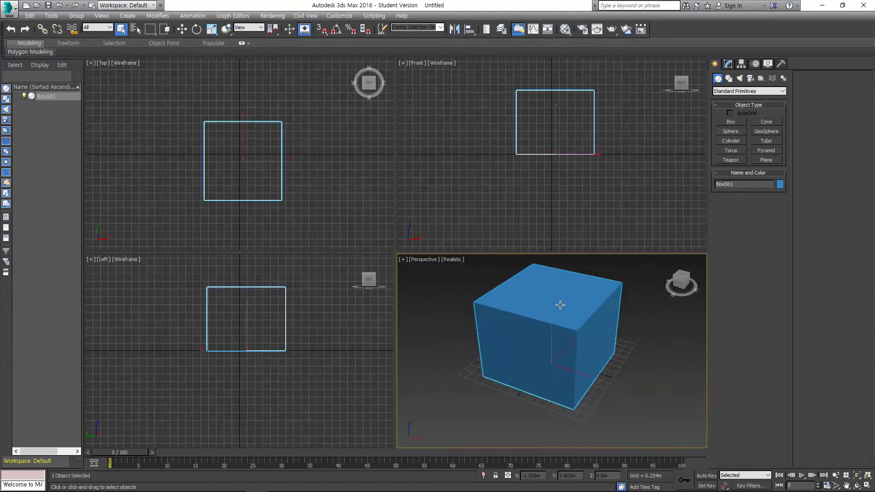
alt+middle_drag(569, 294, 524, 337)
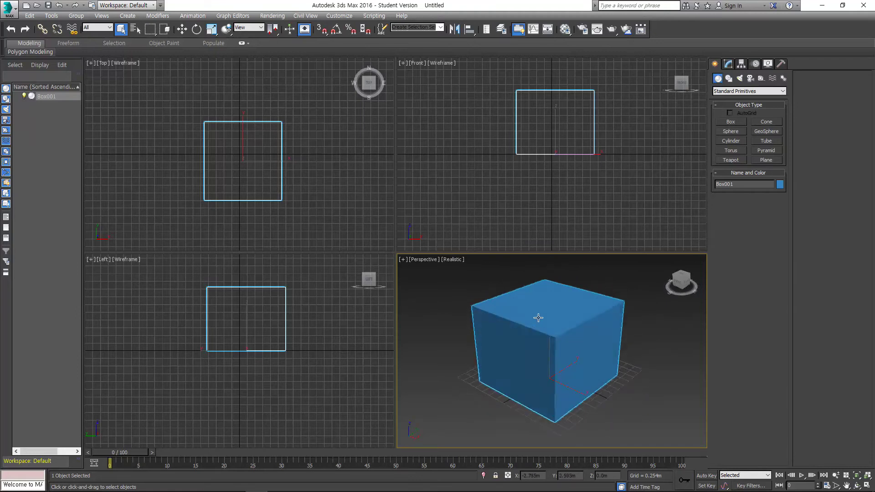
click(503, 287)
drag(512, 332, 512, 332)
Mark the modifier-drag zoom shortcut in the Notepad notes and return to 3ds Max.
key(alt+Tab)
drag(226, 151, 322, 150)
click(322, 151)
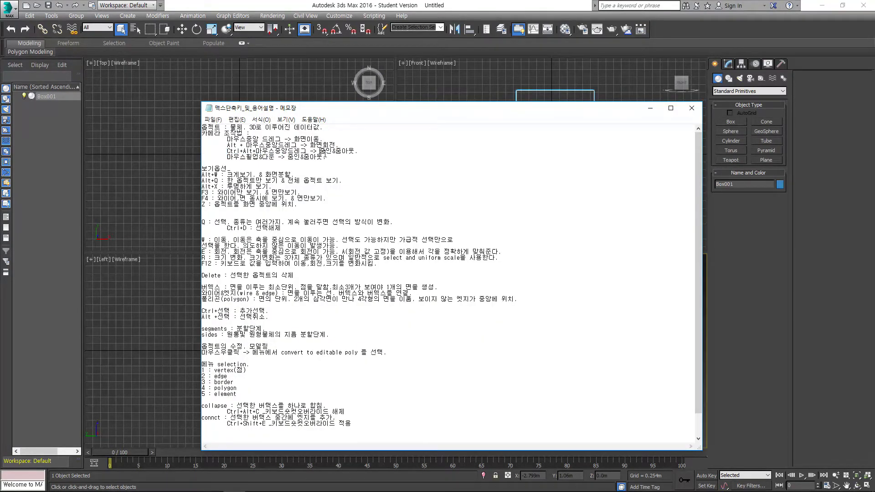
click(460, 5)
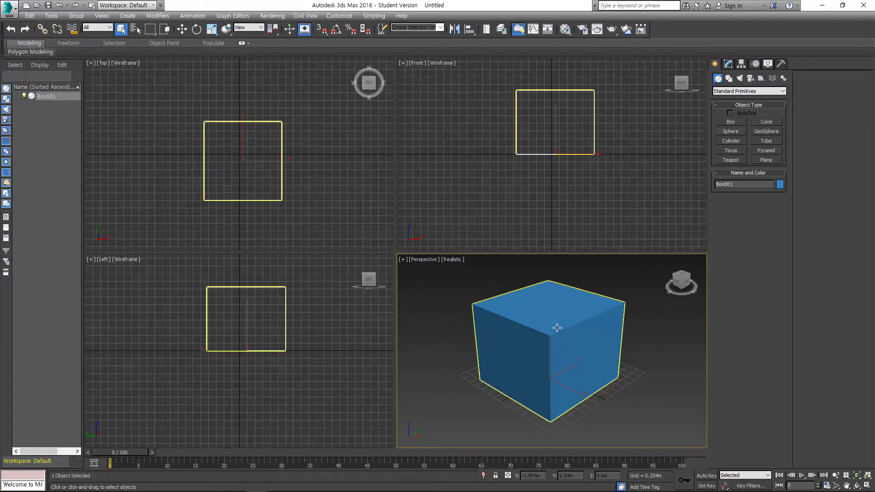
Zoom the Perspective view in on the box, and highlight the wheel-zoom entry in the Notepad notes.
mouse_move(552, 328)
ctrl+alt+middle_down()
mouse_move(552, 358)
mouse_move(551, 319)
mouse_move(552, 366)
mouse_move(551, 323)
ctrl+alt+middle_up()
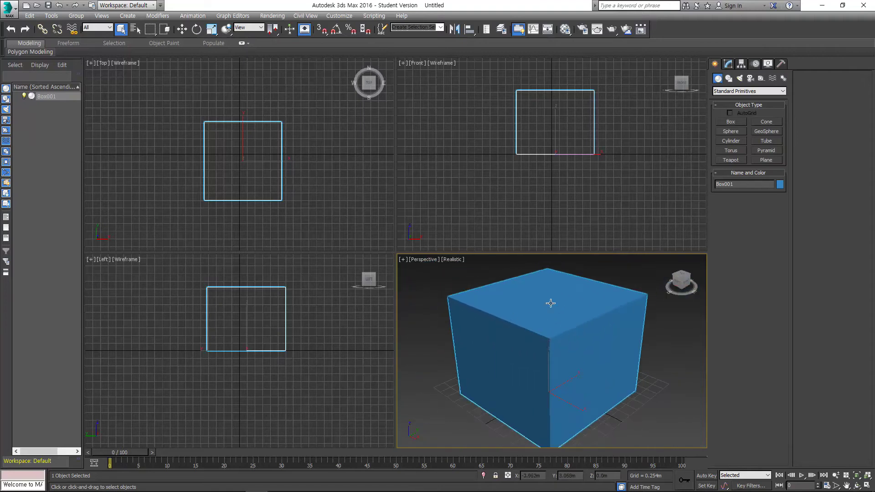
key(alt+Tab)
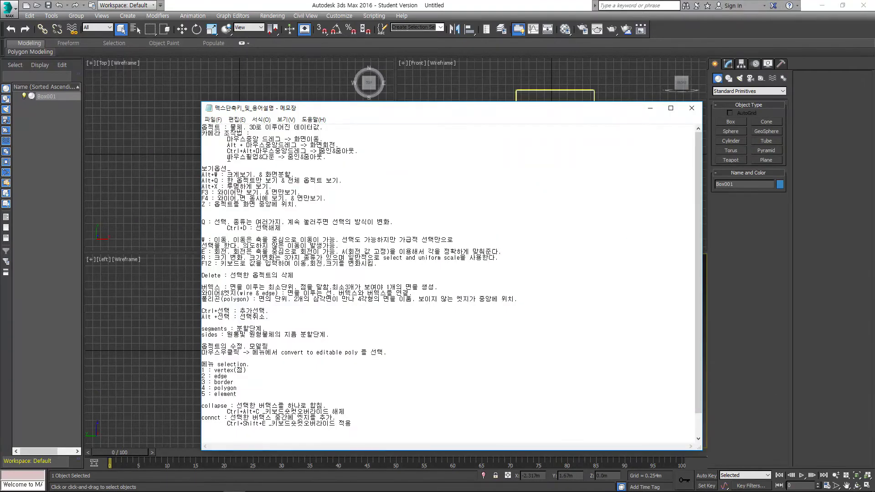
key(alt+Tab)
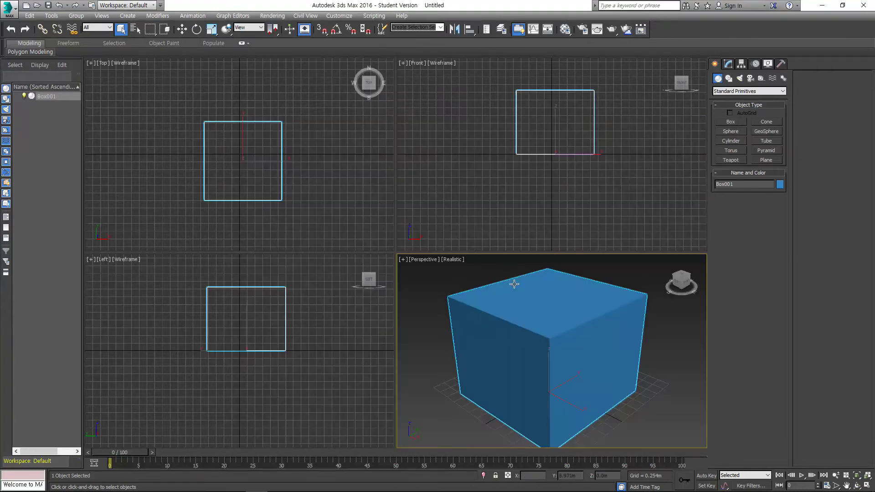
Zoom the Perspective view in and out on the blue box repeatedly, panning to keep it centred.
key(shift+y)
key(shift+z)
key(shift+y)
middle_drag(492, 381, 542, 359)
key(shift+z)
key(shift+z)
key(shift+y)
key(shift+z)
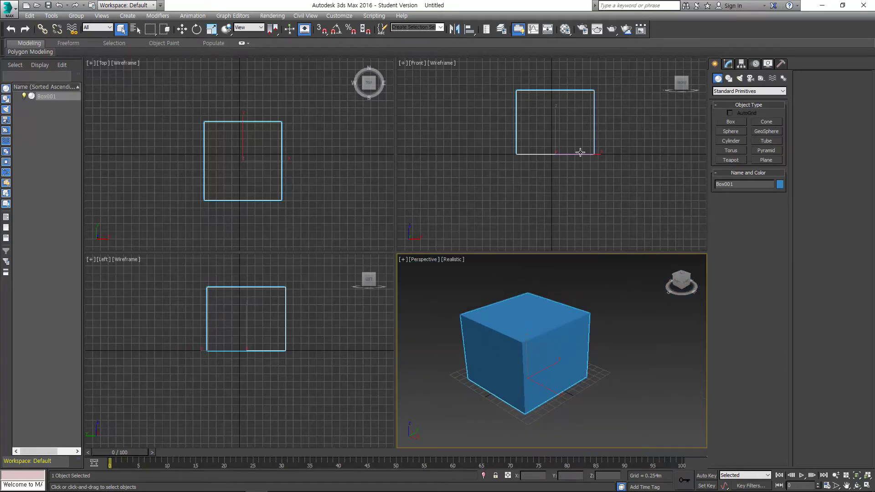
scroll(512, 281, up, 3)
scroll(513, 333, down, 3)
middle_drag(514, 333, 535, 327)
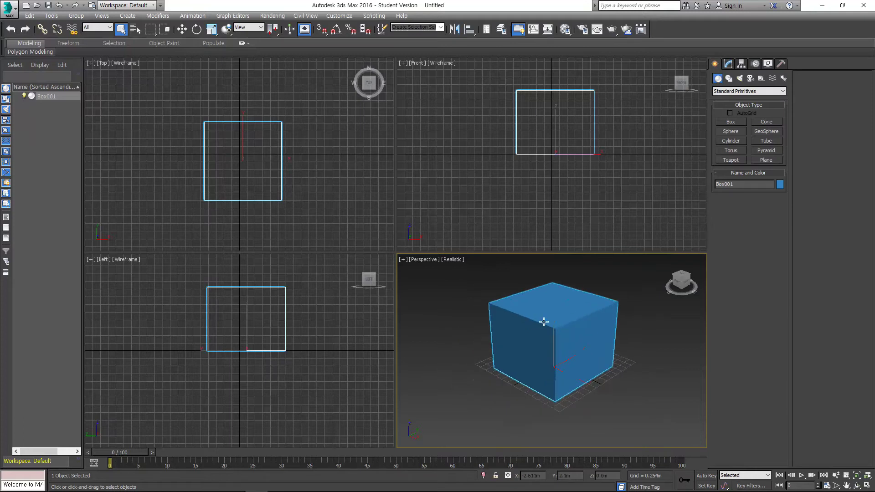
scroll(543, 321, up, 5)
key(shift+z)
scroll(544, 322, up, 5)
key(shift+z)
scroll(541, 279, up, 1)
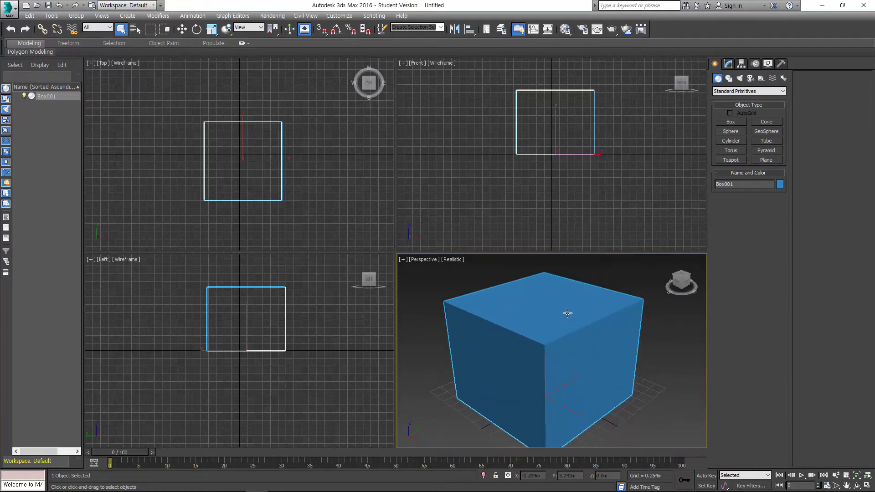
key(shift+z)
scroll(526, 316, up, 5)
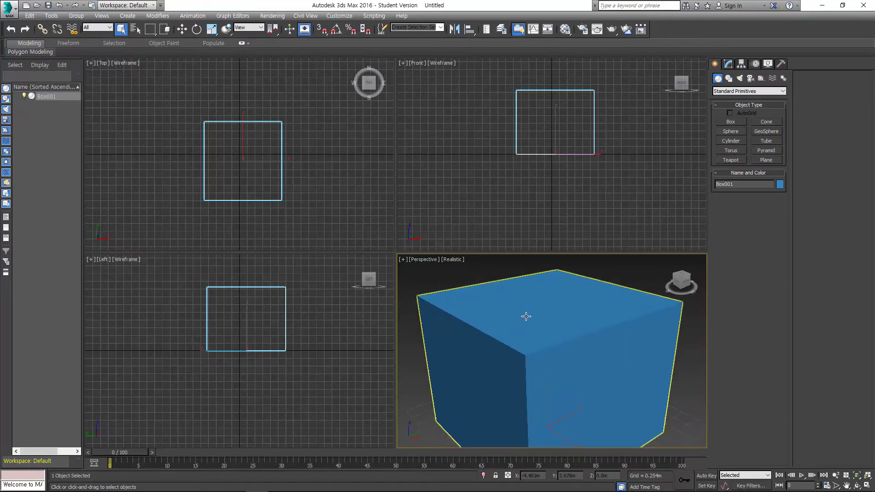
key(shift+z)
Examine the box from a close-up of its corner out to a distant view, orbiting between zoom changes.
alt+middle_drag(523, 333, 588, 311)
scroll(534, 345, up, 5)
scroll(535, 344, down, 2)
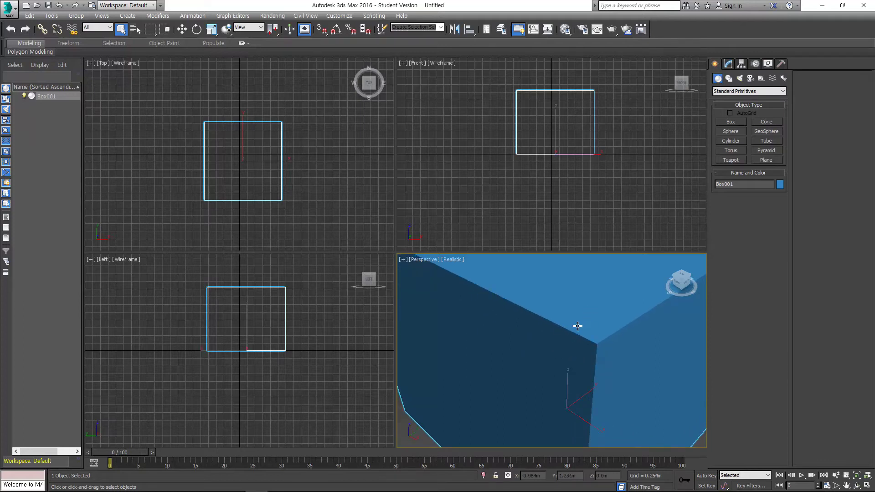
scroll(592, 335, up, 2)
scroll(592, 335, up, 1)
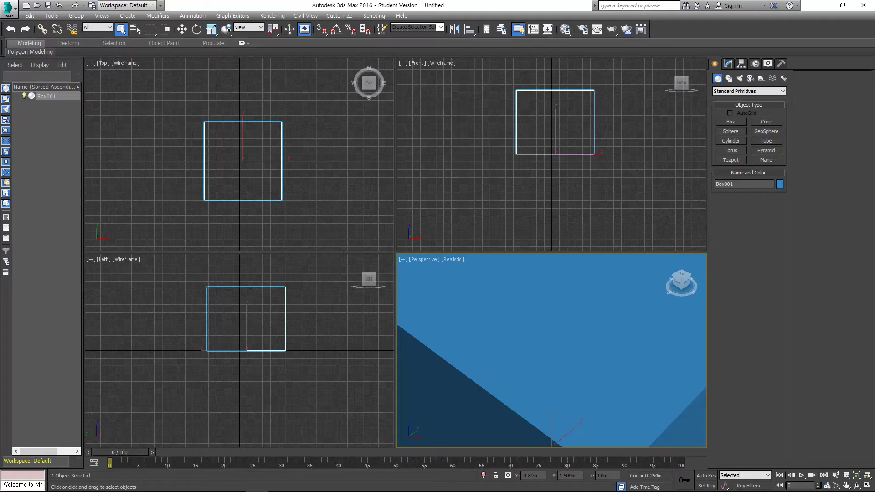
scroll(587, 340, down, 3)
middle_drag(568, 340, 599, 320)
scroll(554, 342, down, 5)
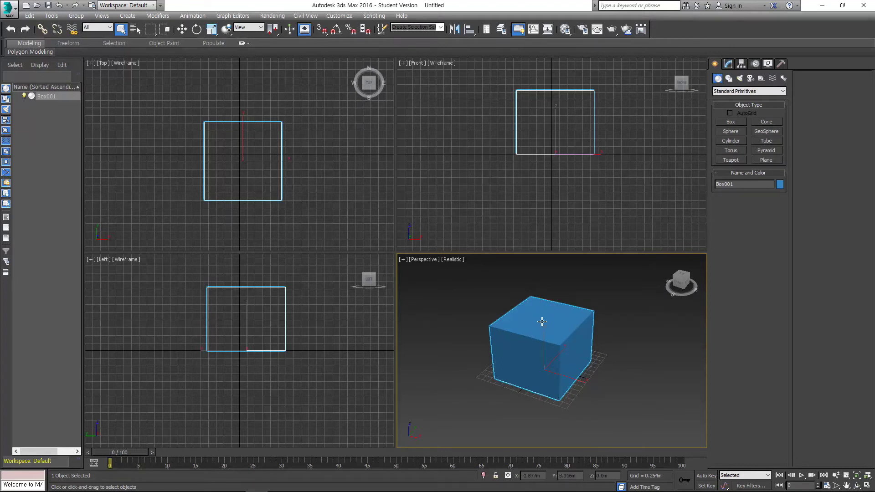
scroll(542, 322, up, 2)
scroll(501, 307, down, 3)
middle_drag(502, 306, 532, 322)
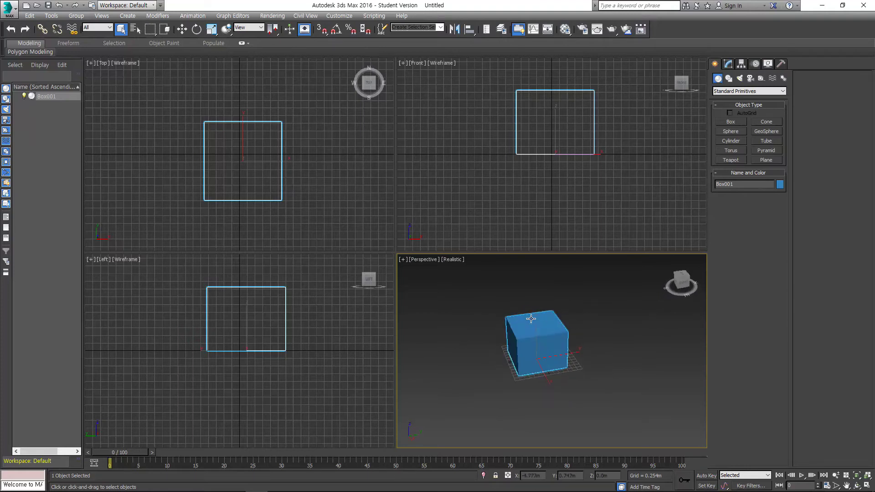
scroll(532, 322, down, 2)
scroll(533, 318, up, 5)
scroll(535, 315, down, 3)
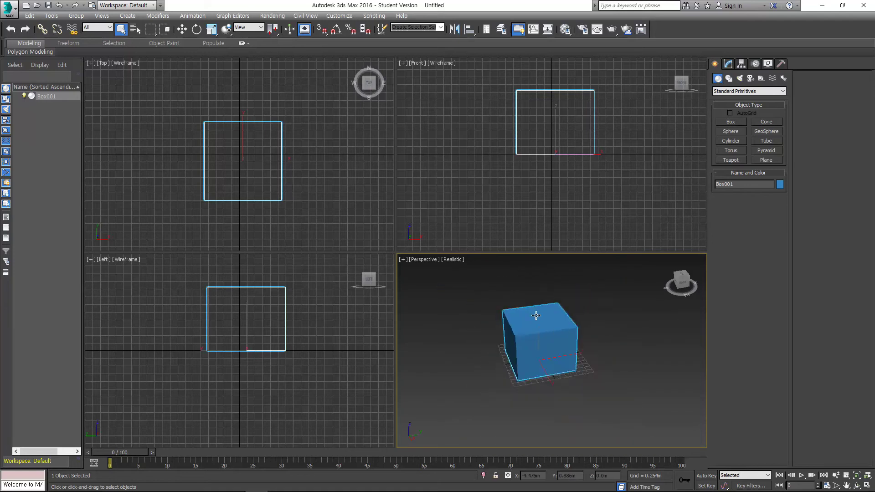
scroll(537, 315, up, 4)
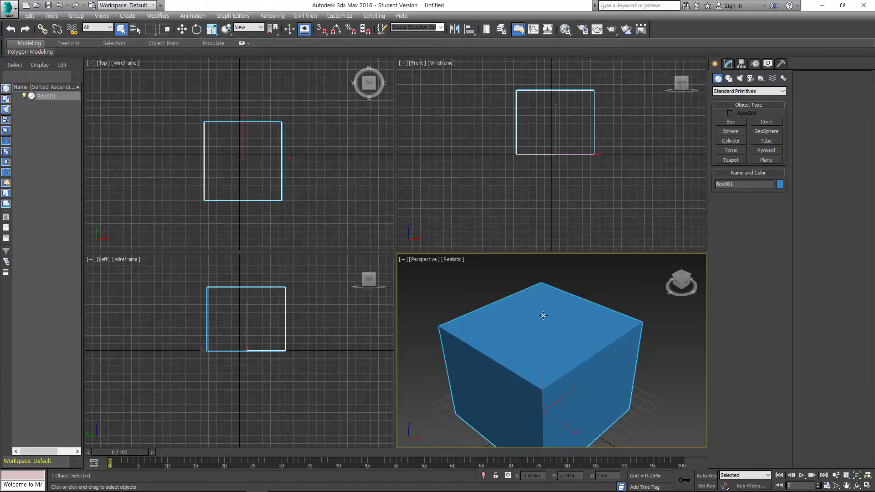
Highlight the view-option entries on enlarging, isolating and see-through display in the Notepad notes, and return to 3ds Max.
key(alt+Tab)
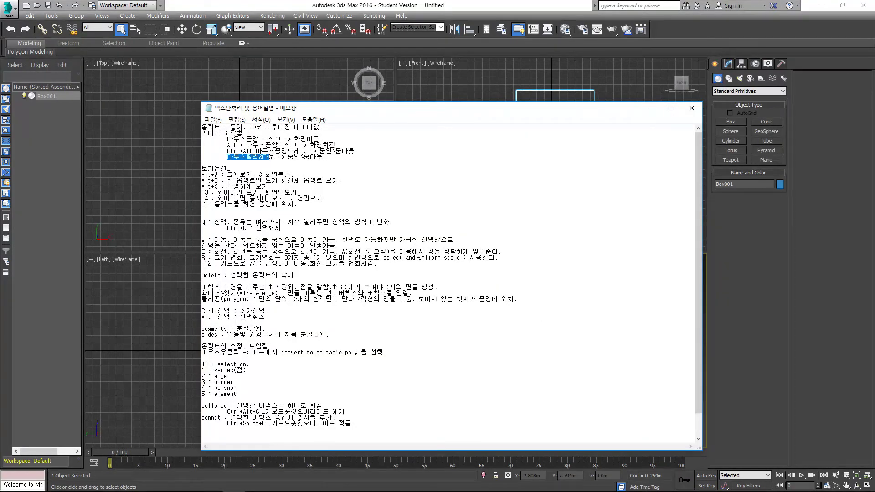
drag(233, 174, 294, 175)
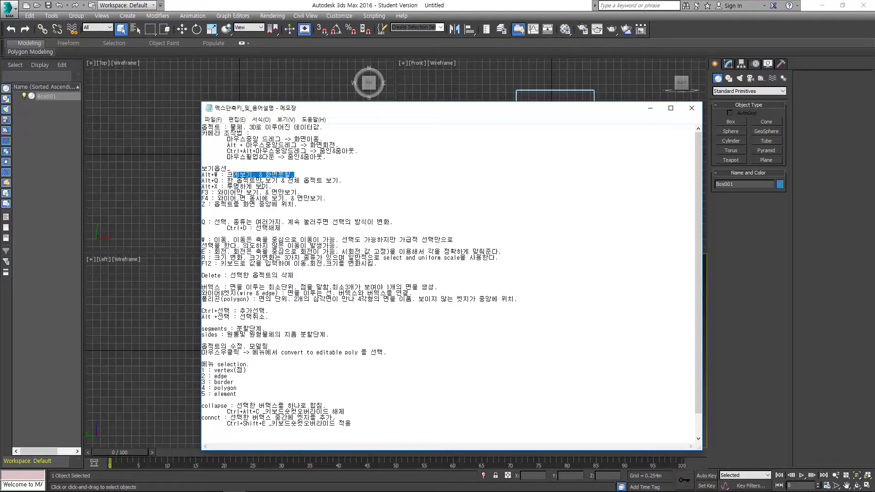
drag(227, 181, 283, 185)
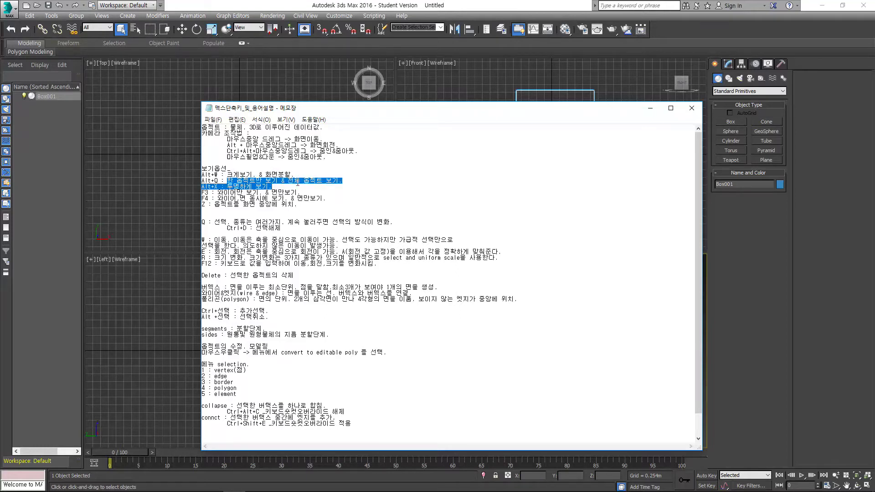
click(289, 183)
drag(283, 181, 272, 187)
click(280, 192)
drag(203, 181, 221, 182)
click(235, 181)
key(alt+Tab)
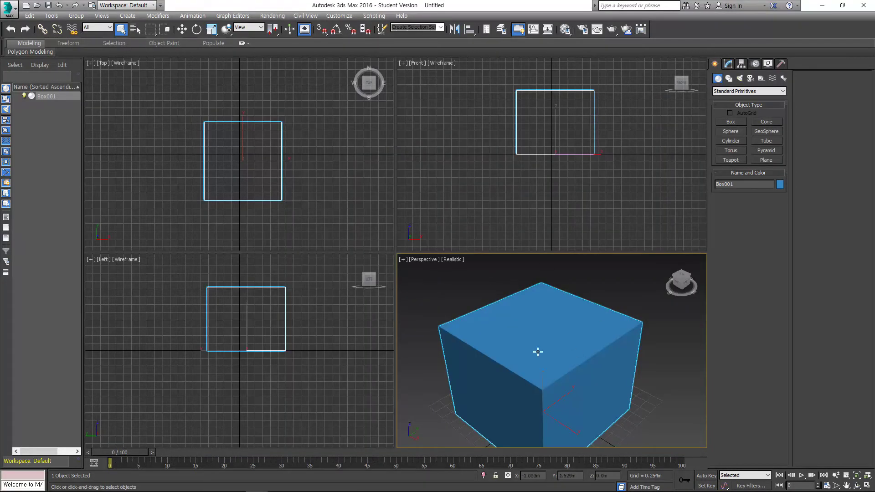
Highlight the Notepad entry on enlarging and splitting the view, and return to the four viewports in 3ds Max.
key(alt+Tab)
drag(227, 175, 293, 175)
drag(228, 181, 280, 185)
drag(227, 175, 291, 175)
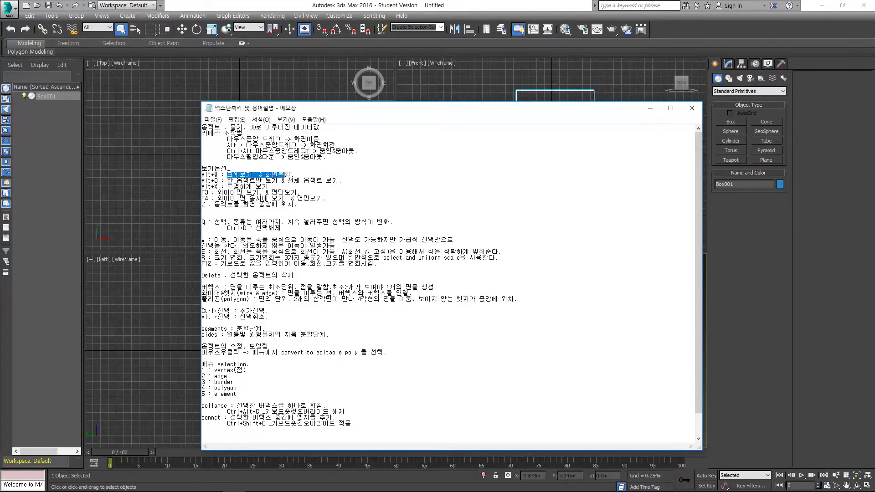
key(alt+Tab)
Activate the four viewports in turn, and select and deselect the box in the Perspective view.
click(447, 293)
click(448, 186)
click(335, 207)
click(286, 318)
click(420, 288)
click(437, 227)
click(330, 198)
click(373, 273)
click(419, 219)
click(386, 202)
click(405, 292)
click(457, 203)
click(359, 189)
click(452, 189)
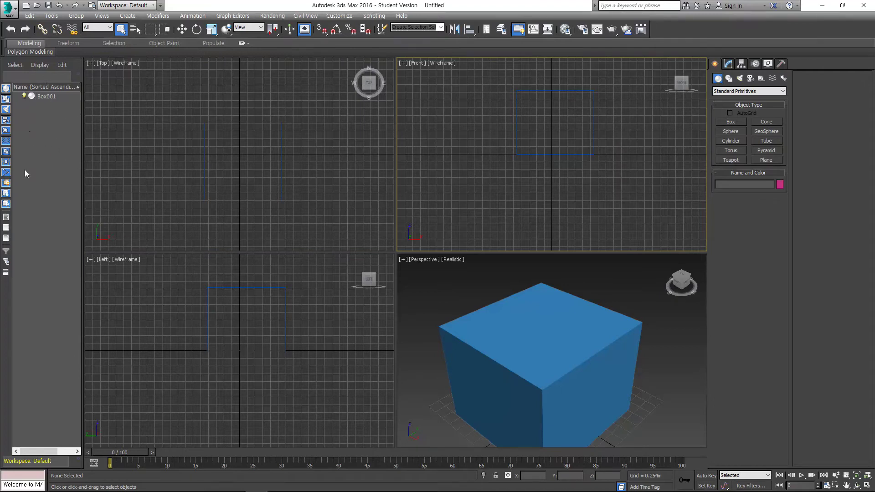
click(502, 341)
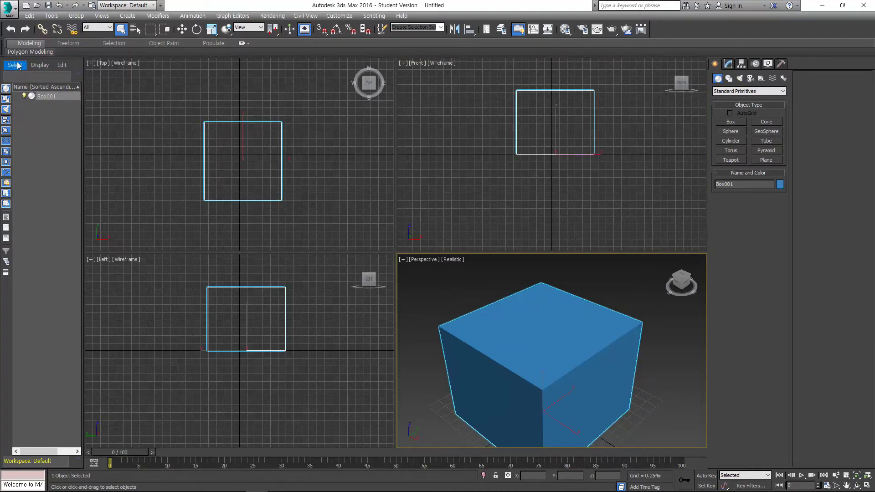
click(63, 124)
Make the Scene Explorer panel slightly narrower and activate the Top viewport.
drag(82, 157, 16, 163)
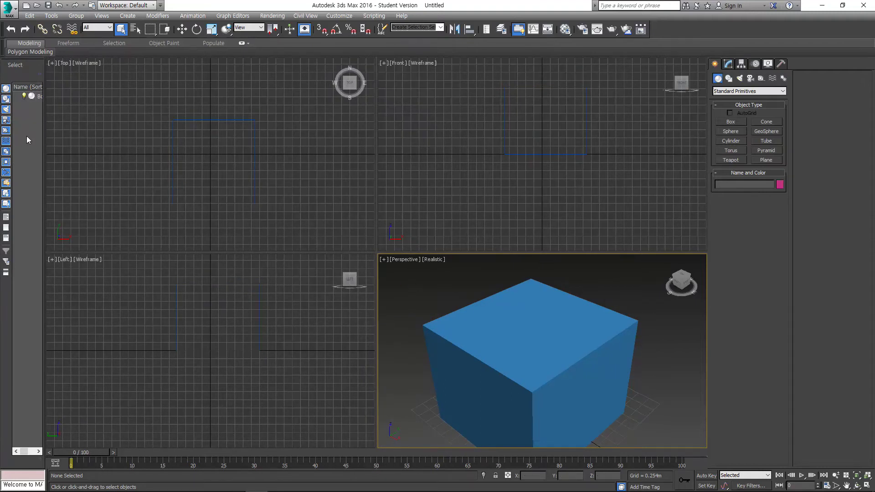
drag(59, 144, 74, 145)
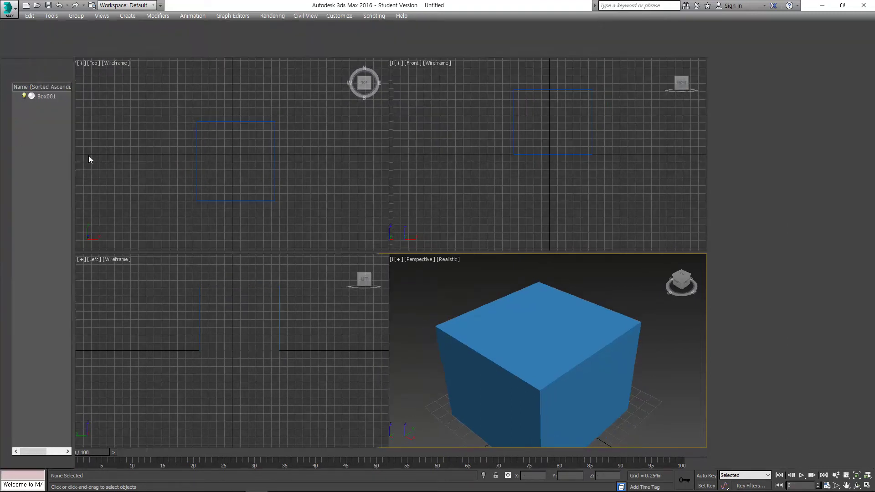
click(306, 152)
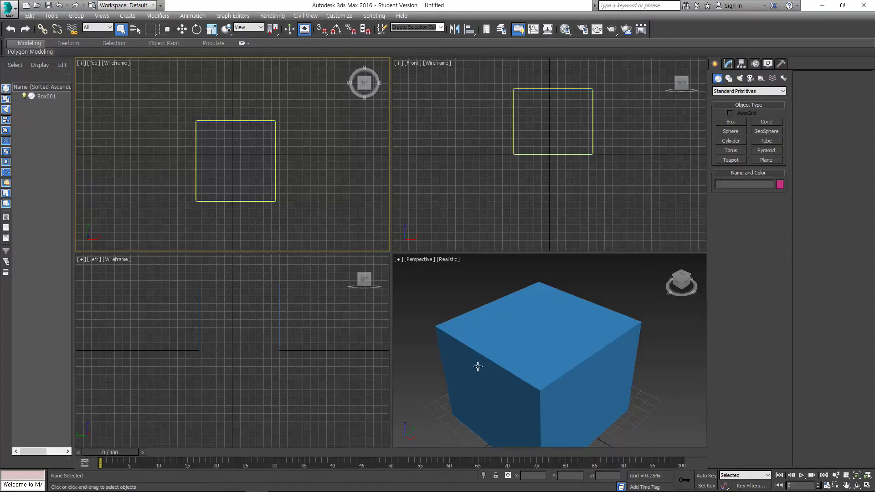
Activate the Perspective viewport and switch it repeatedly between the maximized view and the four-viewport layout.
middle_drag(471, 363, 472, 348)
key(alt+w)
middle_drag(447, 284, 501, 301)
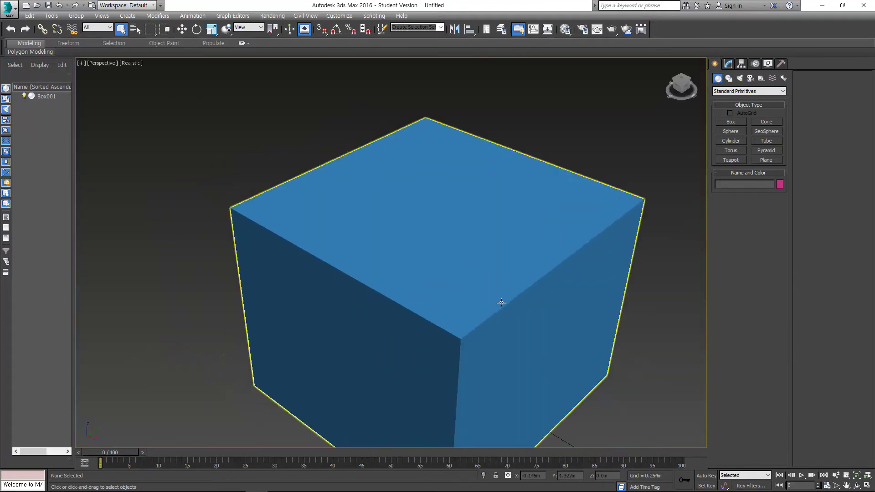
key(alt+w)
key(alt+w)
key(alt+w)
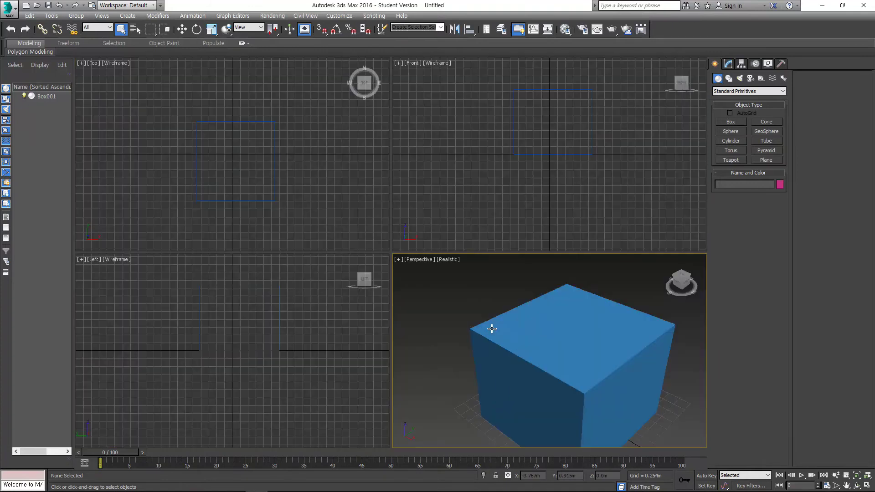
key(alt+w)
key(alt+w)
Activate the Top, Front, Left and Perspective viewports in turn, ending on the Perspective view.
click(306, 150)
click(479, 130)
click(326, 284)
click(433, 263)
click(403, 71)
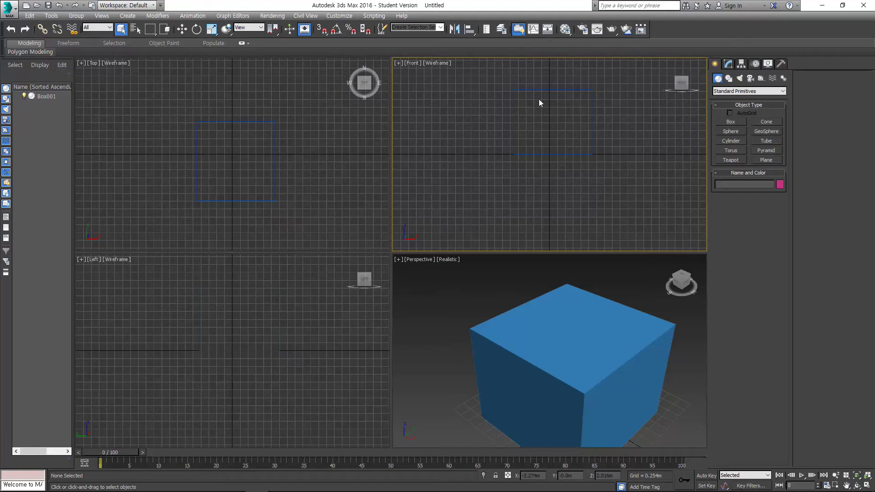
click(324, 206)
click(451, 208)
click(432, 298)
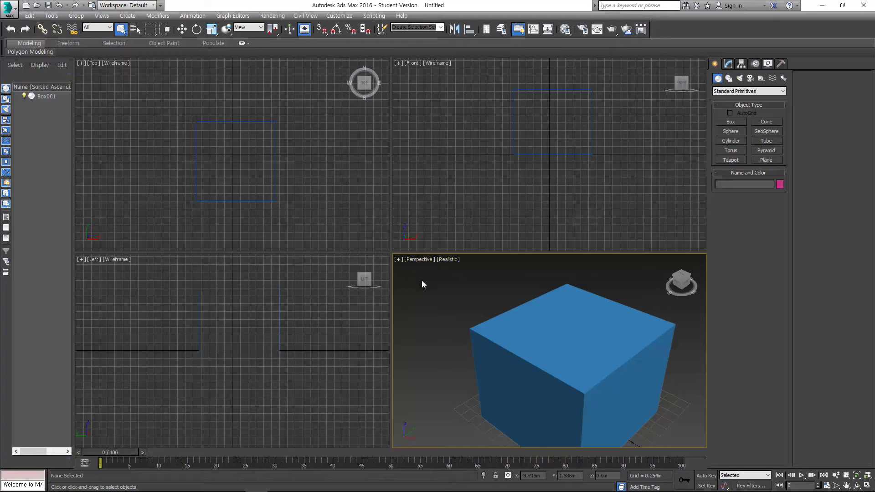
Activate the Left and Front viewports, maximize the Front view and restore the four-viewport layout.
alt+middle_drag(582, 313, 524, 318)
click(156, 314)
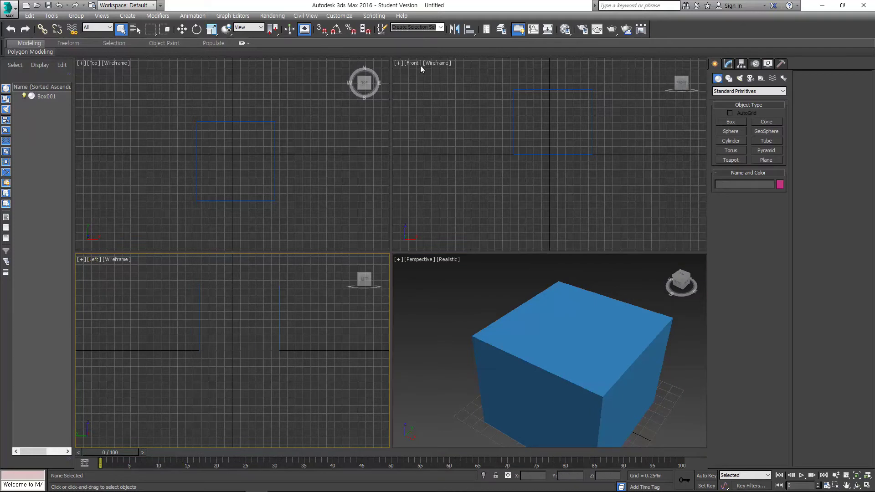
click(447, 147)
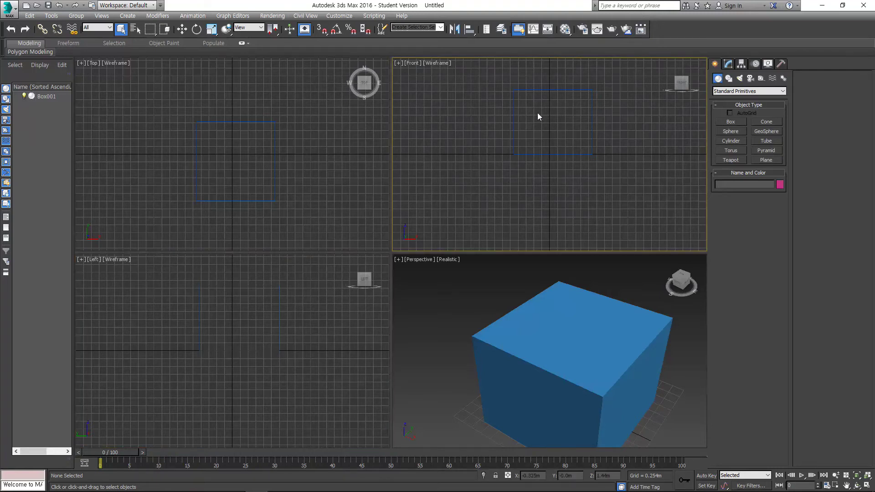
key(alt+w)
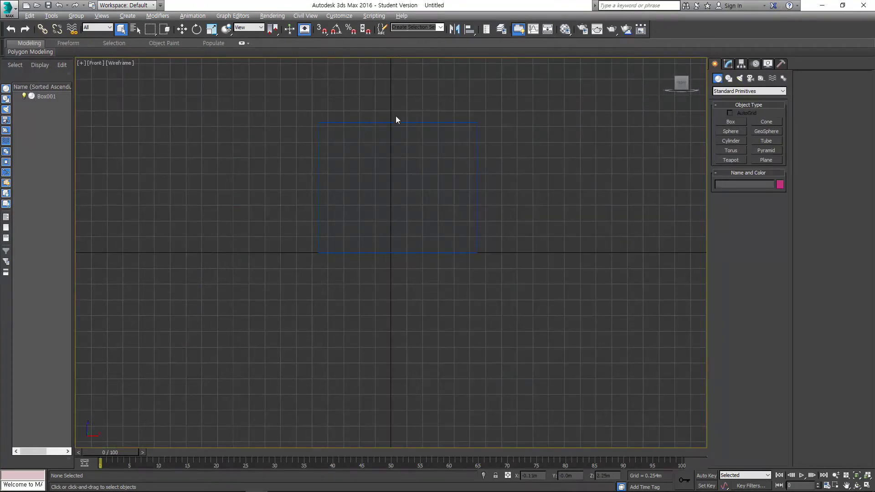
key(alt+w)
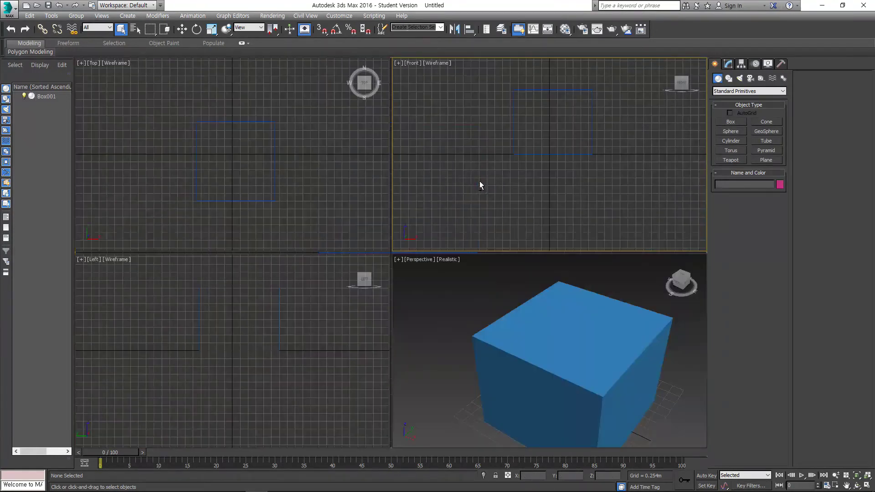
Activate the Perspective viewport and maximize it, showing the whole box from a farther distance.
click(478, 299)
key(alt+w)
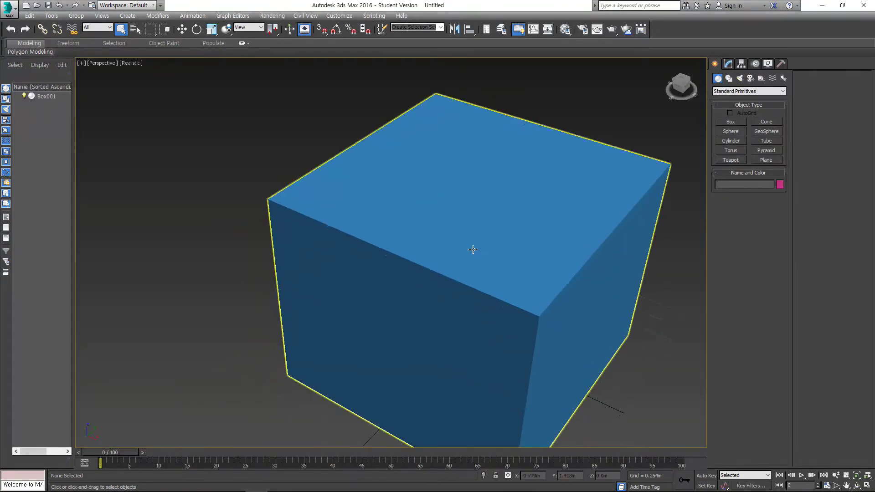
scroll(467, 251, down, 6)
alt+middle_drag(414, 256, 400, 240)
scroll(399, 238, down, 5)
Switch to Notepad, highlight the entry on showing one object or all objects, and return to 3ds Max.
key(alt+Tab)
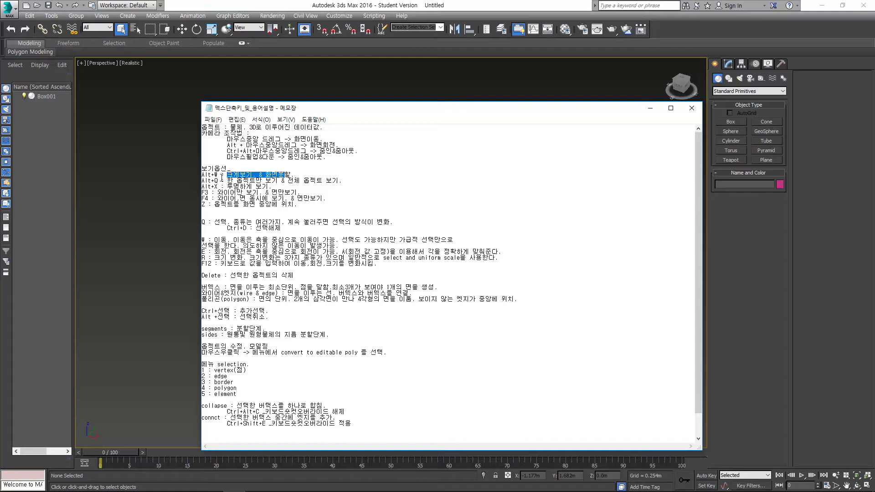
click(154, 190)
alt+middle_drag(408, 228, 406, 242)
scroll(410, 239, up, 4)
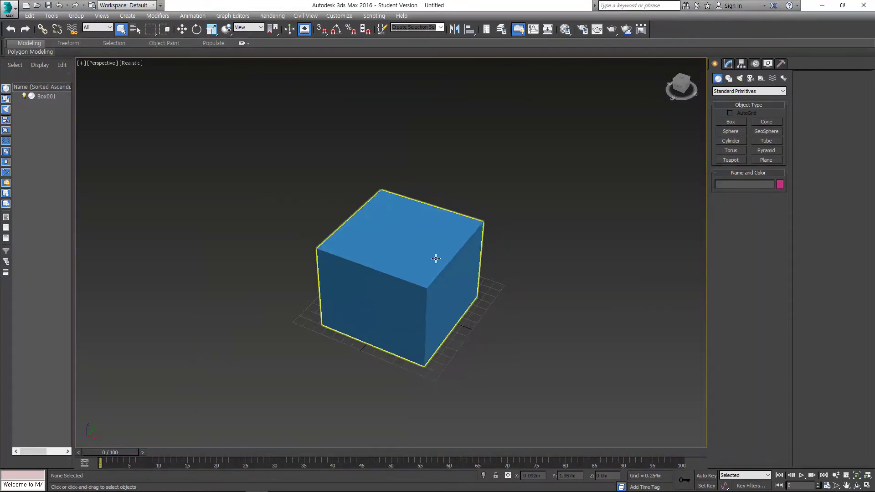
key(alt+Tab)
drag(227, 181, 277, 181)
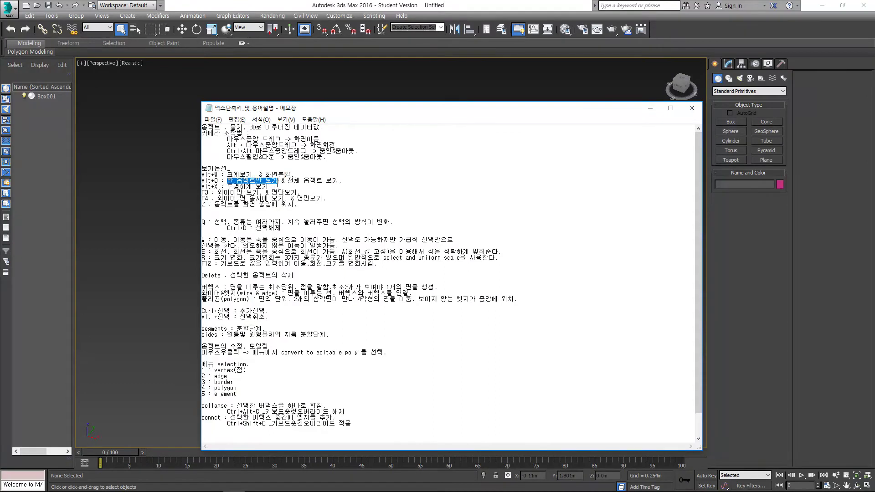
drag(294, 181, 338, 179)
click(189, 207)
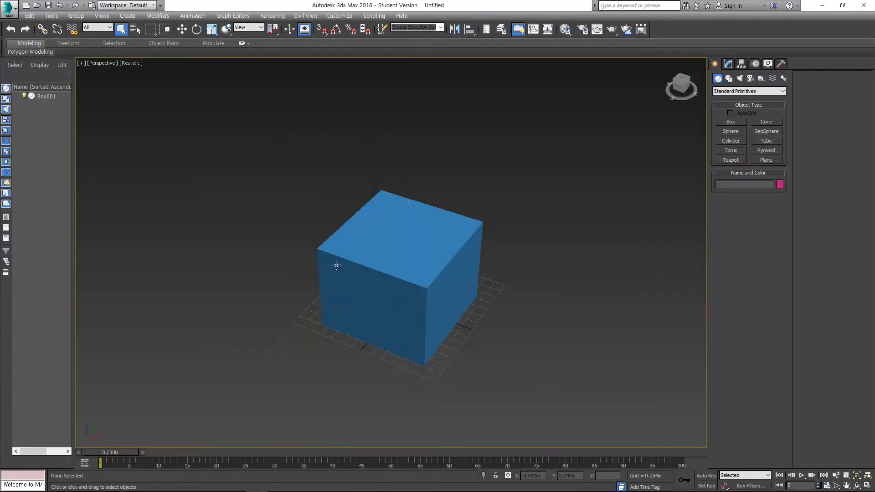
Select the blue box in the Perspective view and clear the selection again.
middle_drag(392, 285, 423, 259)
click(483, 247)
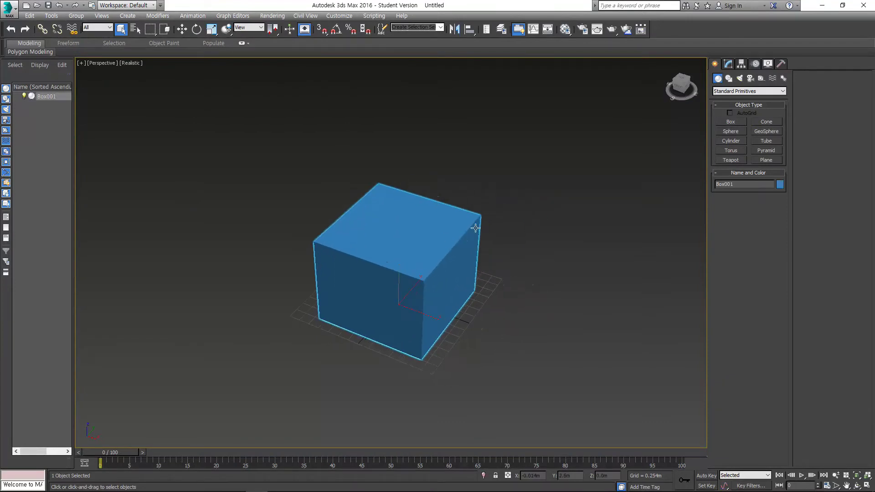
drag(406, 170, 280, 316)
drag(519, 219, 319, 313)
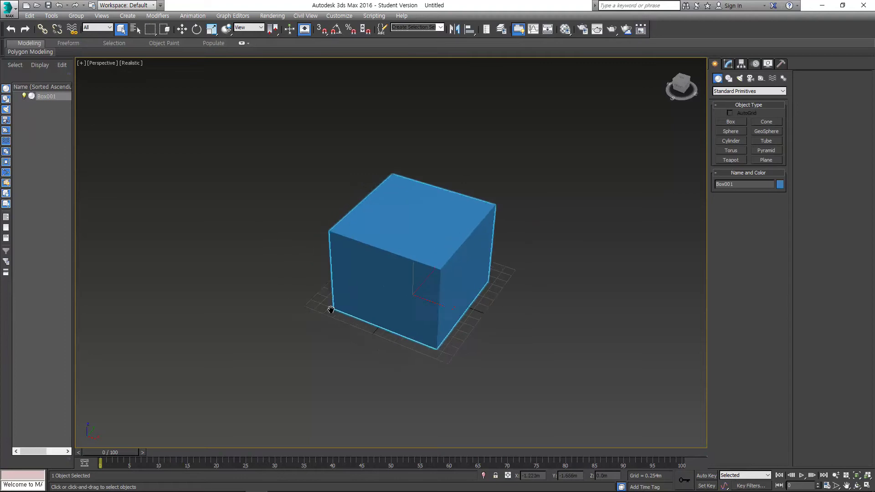
scroll(353, 287, down, 4)
scroll(405, 279, up, 2)
middle_drag(404, 279, 546, 223)
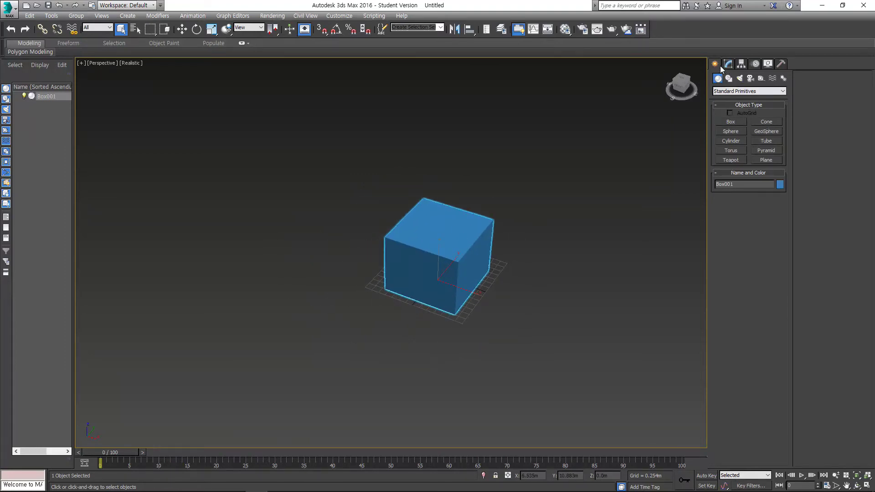
click(599, 226)
middle_drag(598, 226, 486, 227)
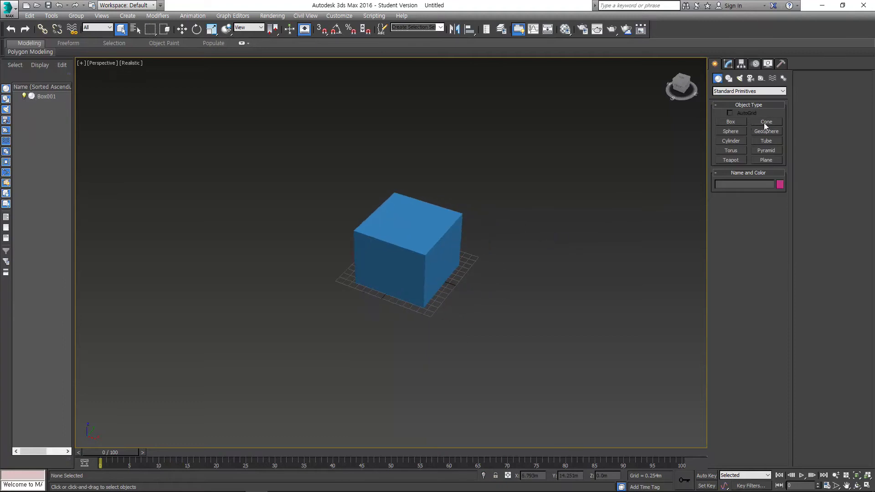
Create a cone beside the box and set its Radius 1 to 1.0 m and Radius 2 to 0.5 m.
click(766, 122)
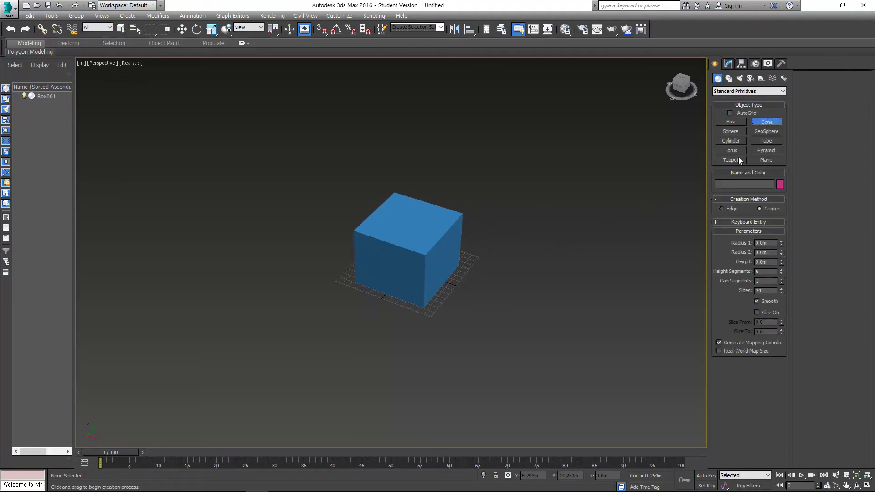
drag(498, 272, 520, 307)
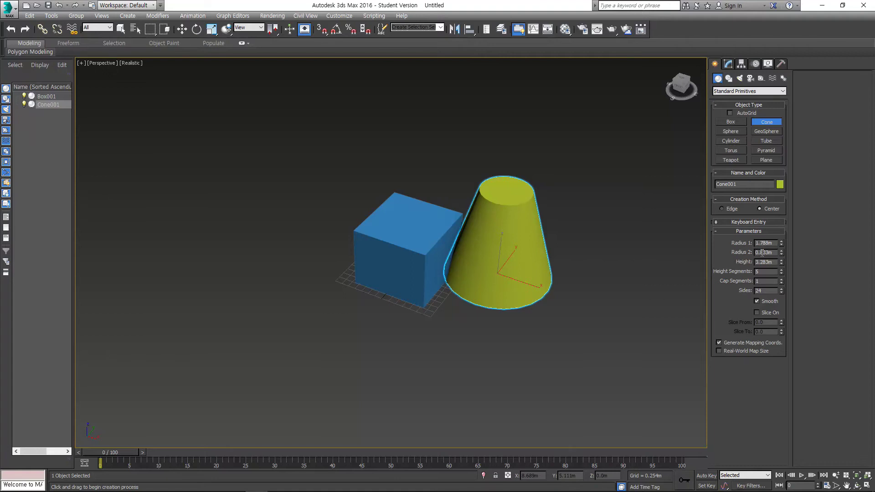
double_click(775, 242)
text(1)
key(Return)
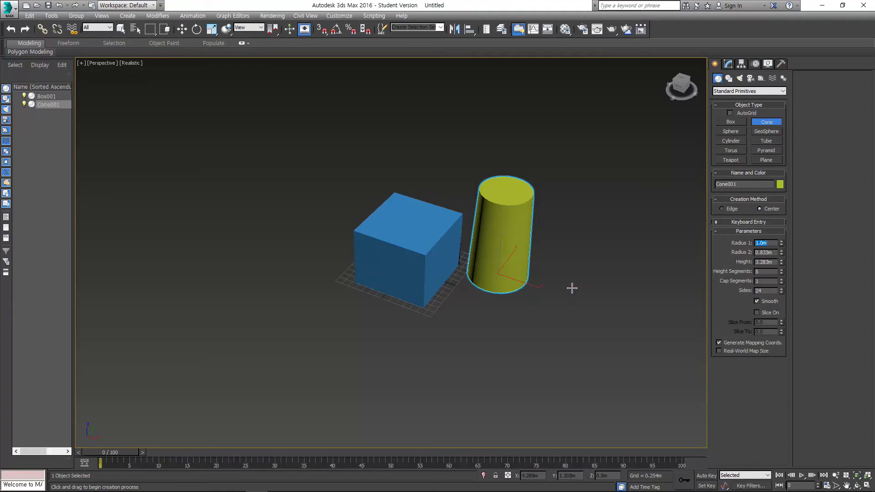
double_click(776, 252)
text(0.5)
key(Return)
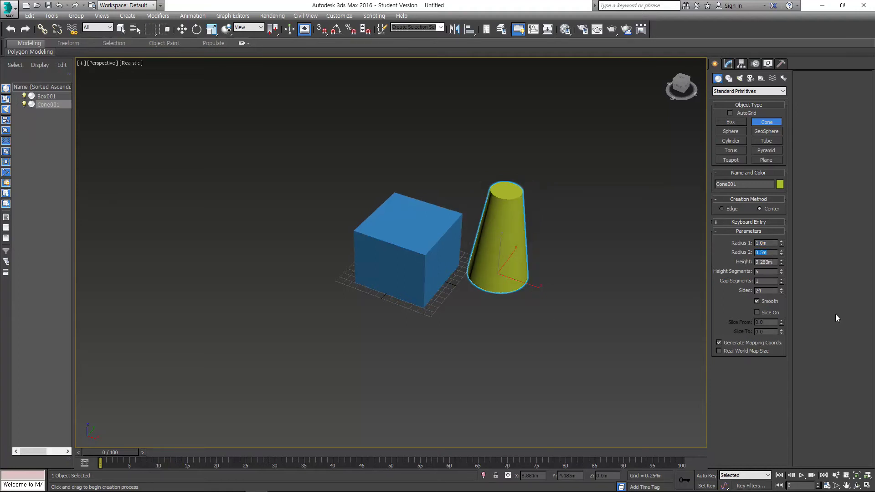
Adjust the cone to a Radius 2 of 0.375 m, a height of 3.48 m and 1 height segment.
mouse_move(782, 252)
mouse_down()
mouse_move(782, 270)
mouse_move(785, 232)
mouse_move(781, 256)
mouse_up()
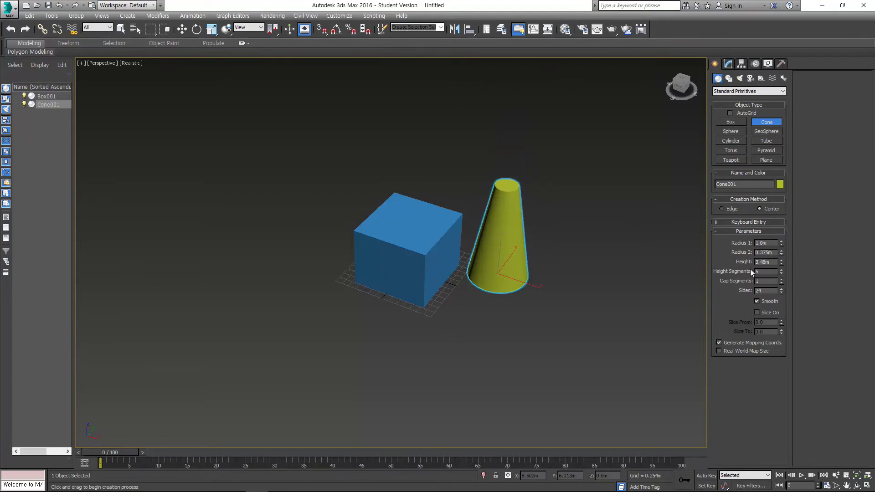
mouse_move(783, 271)
mouse_down()
mouse_move(785, 255)
mouse_move(784, 273)
mouse_up()
mouse_move(783, 276)
mouse_down()
mouse_move(783, 262)
mouse_move(783, 281)
mouse_up()
Show edged faces in the Perspective view and try different height segment counts on the cone, ending at 1.
scroll(574, 258, up, 5)
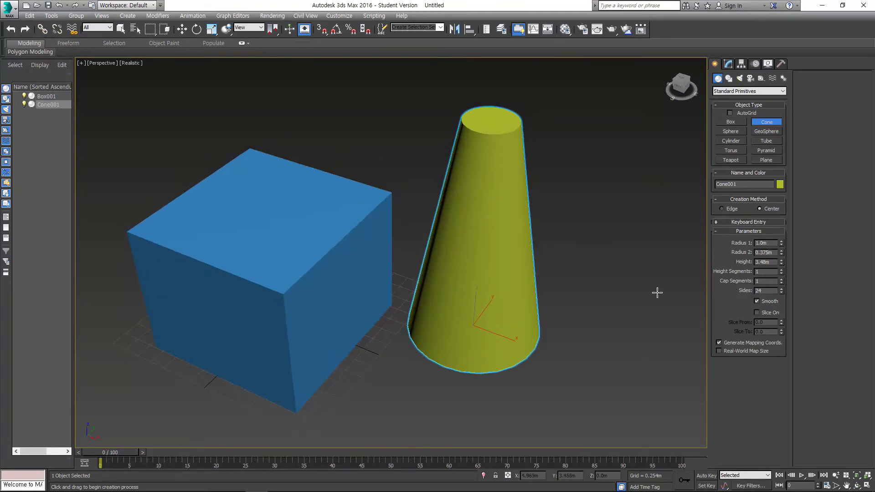
key(F4)
key(F4)
key(F4)
mouse_move(781, 272)
mouse_down()
mouse_move(780, 265)
mouse_move(782, 283)
mouse_up()
click(781, 279)
key(F4)
key(F4)
key(F4)
key(F4)
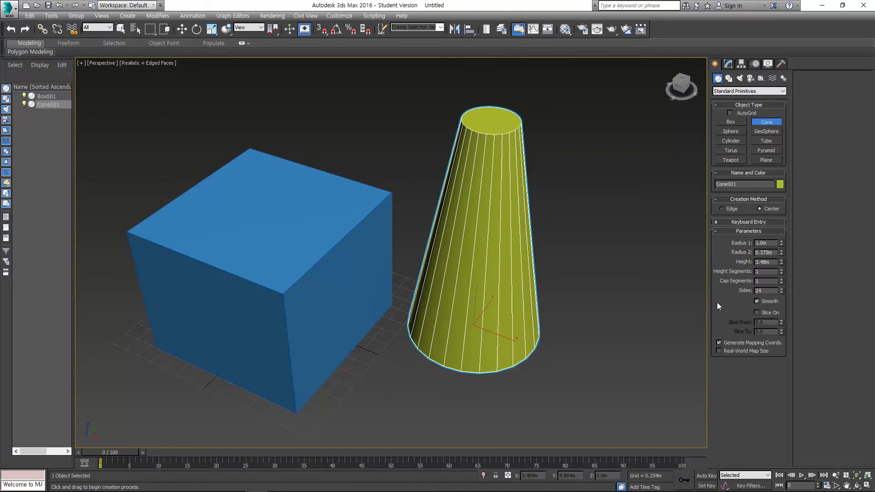
Create a smaller pointed cone beside the first, with a base radius of about 0.6 m and a height of about 2.3 m.
scroll(474, 252, down, 3)
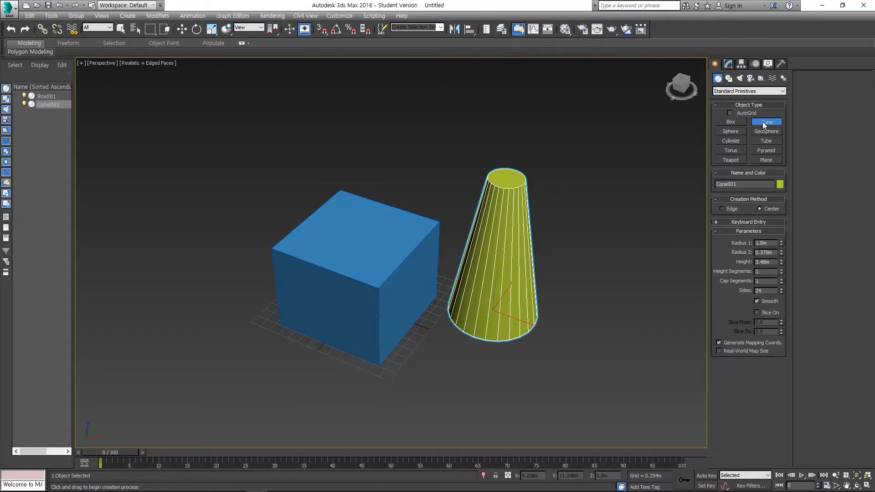
drag(587, 310, 600, 322)
click(631, 233)
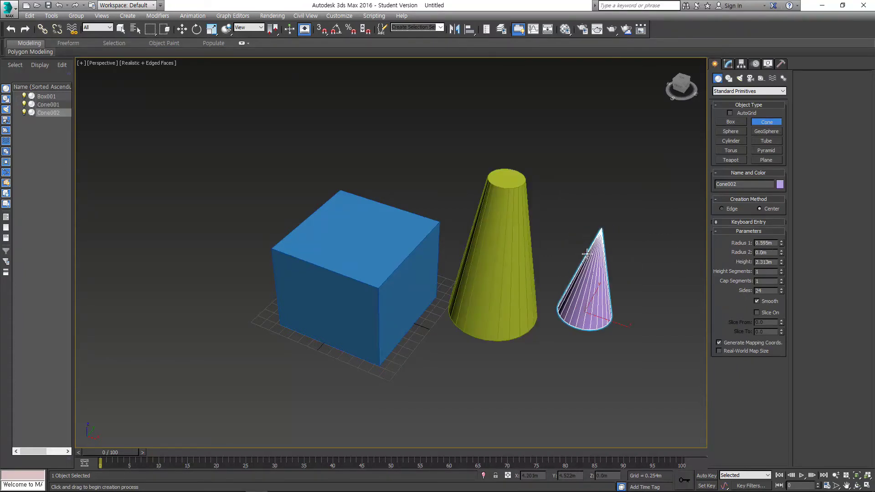
click(588, 250)
right_click(620, 248)
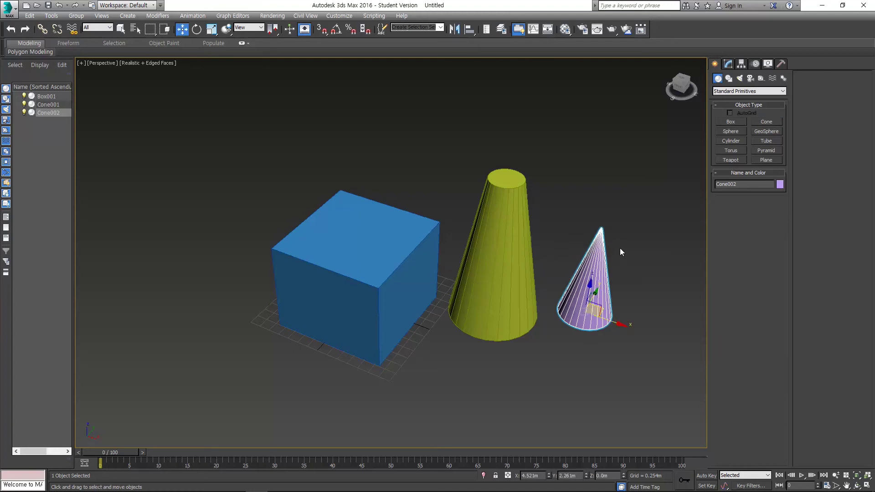
Cycle through the rotate and scale tools back to the Select tool, and select and deselect the cones.
key(q)
key(e)
key(r)
key(q)
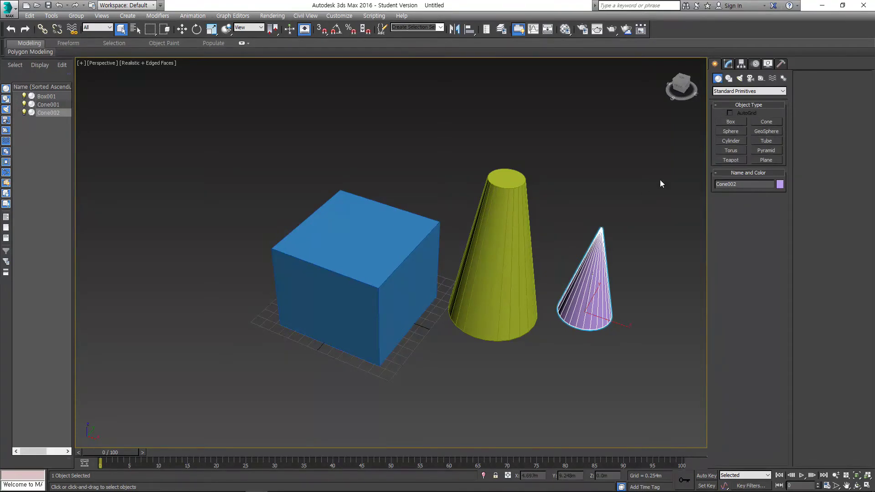
drag(630, 212, 591, 246)
click(514, 219)
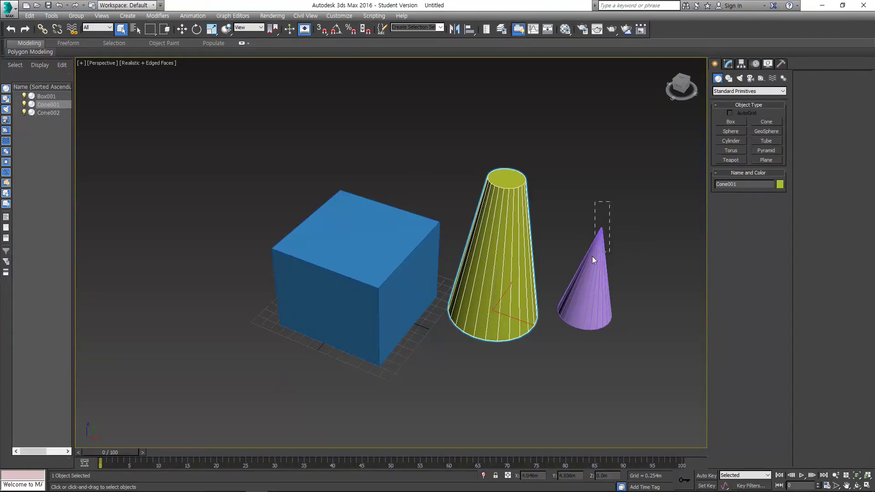
drag(599, 248, 635, 210)
click(604, 239)
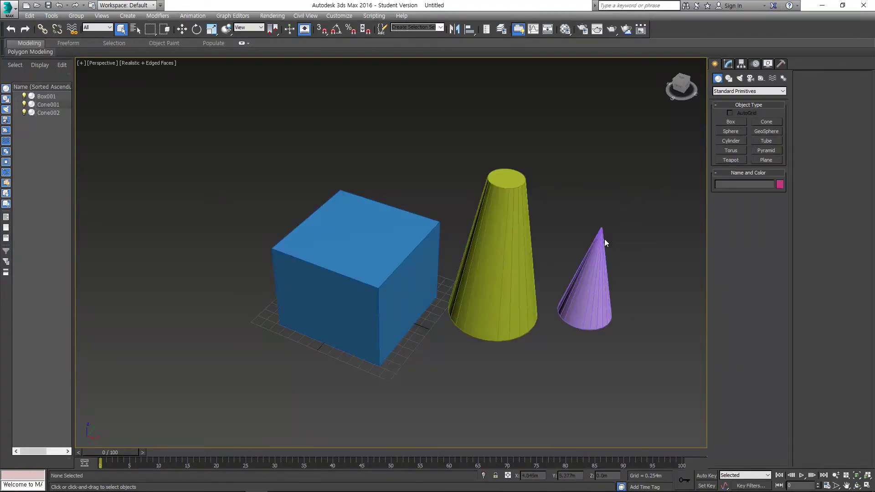
Open the small purple cone's parameters for modification and adjust its radii and height.
click(727, 66)
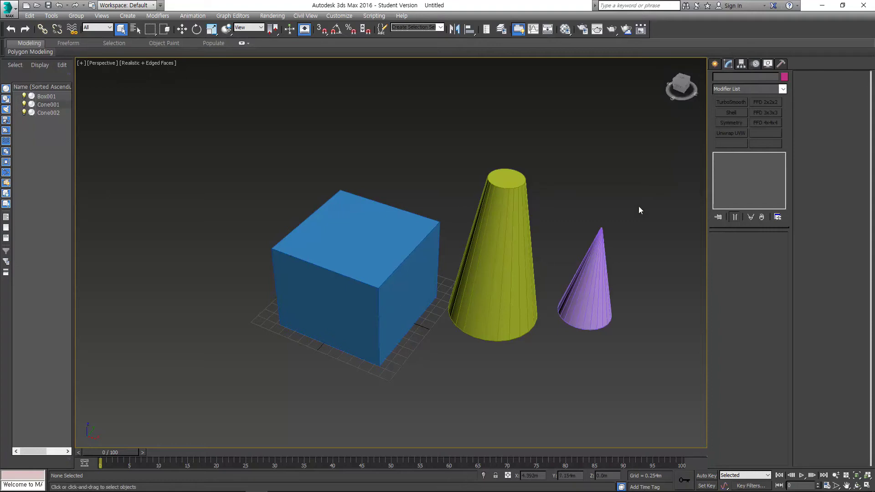
click(589, 263)
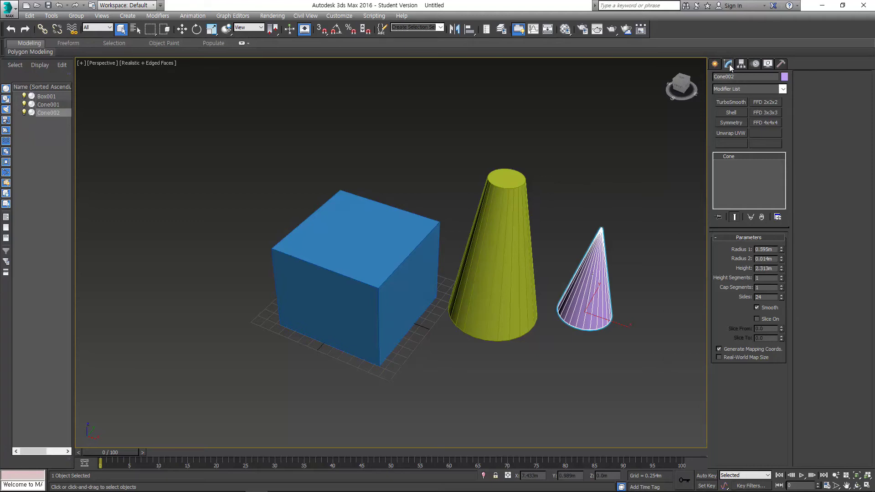
click(626, 263)
key(ctrl+z)
drag(779, 249, 781, 253)
drag(787, 200, 796, 173)
mouse_move(781, 269)
mouse_down()
mouse_move(781, 250)
mouse_move(781, 276)
mouse_up()
Select the tall yellow cone to show its parameters for modification.
click(551, 276)
middle_drag(551, 275, 585, 240)
click(528, 227)
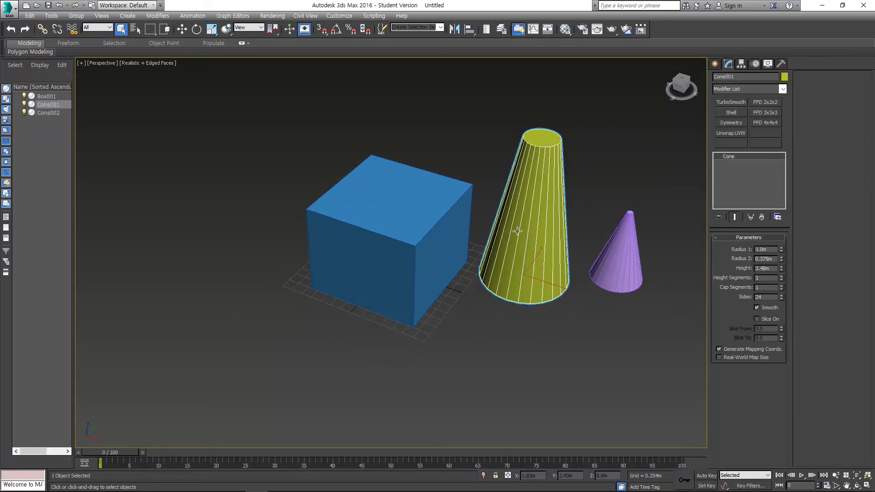
Create a sphere with a radius of about 1.39 m in front of the box and the yellow cone.
click(714, 63)
click(731, 131)
drag(484, 347, 532, 399)
middle_drag(567, 322, 579, 290)
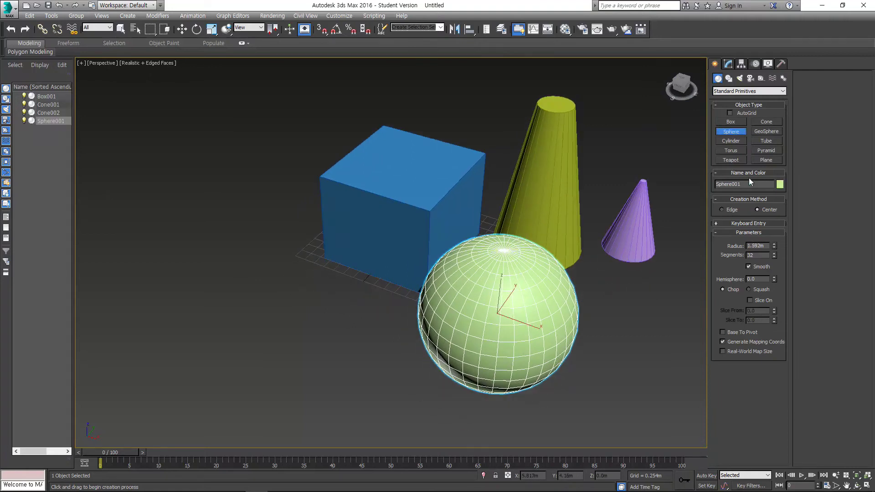
Create an upright tube to the right of the sphere and turn off the edged faces display.
click(759, 144)
drag(628, 308, 678, 321)
click(655, 320)
click(672, 175)
mouse_move(672, 176)
middle_down()
mouse_move(610, 207)
mouse_move(663, 175)
middle_up()
right_click(610, 206)
key(F4)
Create a torus beside the blue box, on the side away from the tube, and return to object selection mode.
click(731, 150)
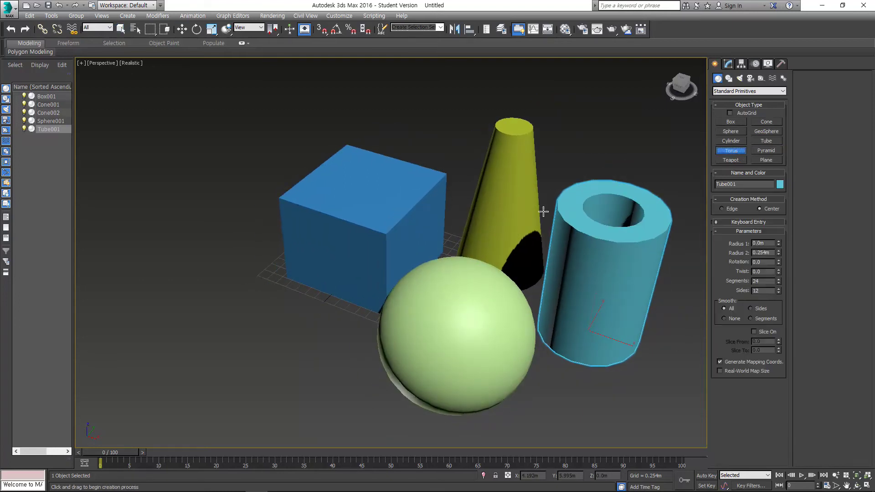
drag(246, 324, 277, 371)
click(270, 338)
key(w)
scroll(475, 280, down, 3)
key(q)
middle_drag(621, 229, 483, 255)
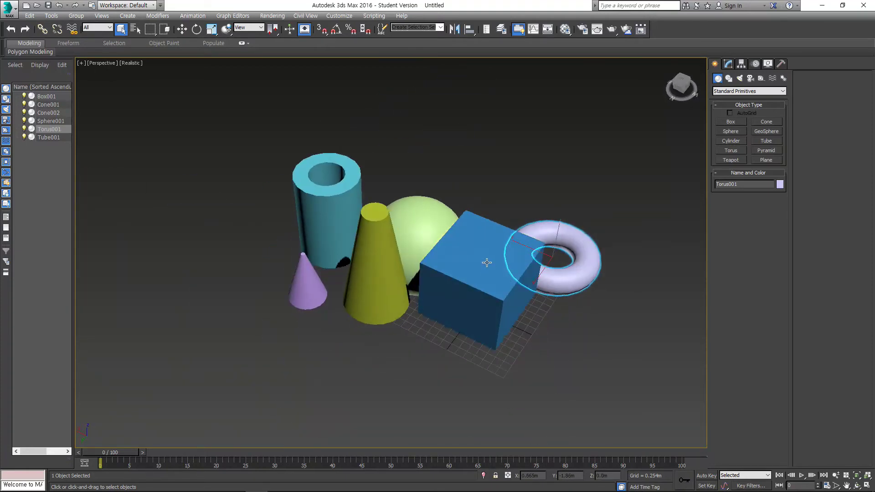
Check the shortcut notes, return to 3ds Max and select the blue box.
key(alt+Tab)
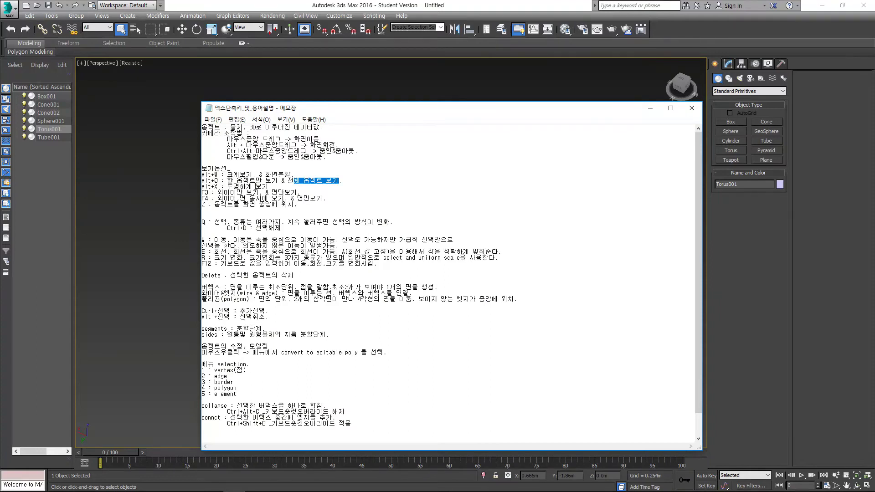
key(alt+Tab)
click(500, 246)
alt+middle_drag(527, 273, 567, 256)
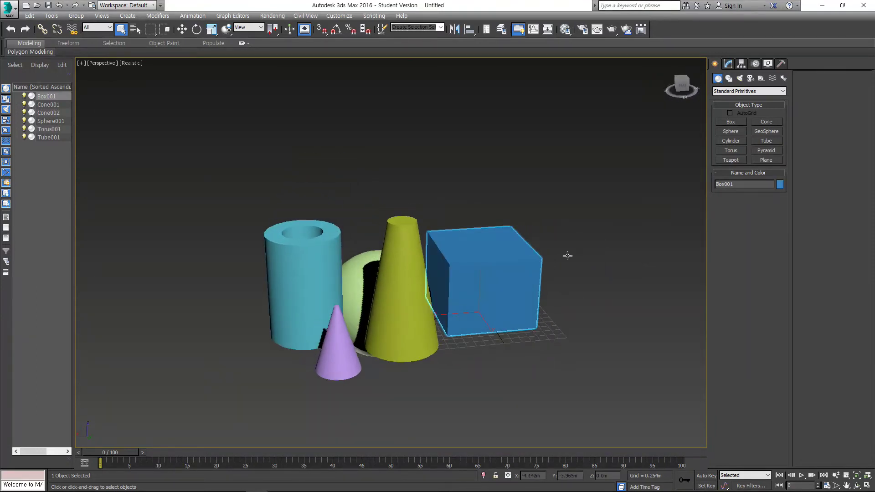
alt+middle_drag(524, 264, 504, 269)
scroll(485, 261, up, 3)
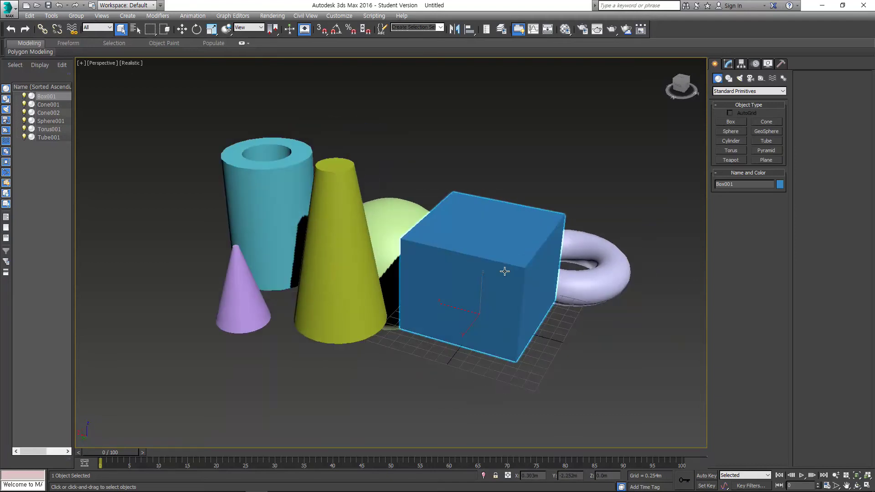
Select the torus behind the box, and reselect the blue box.
click(564, 156)
click(617, 260)
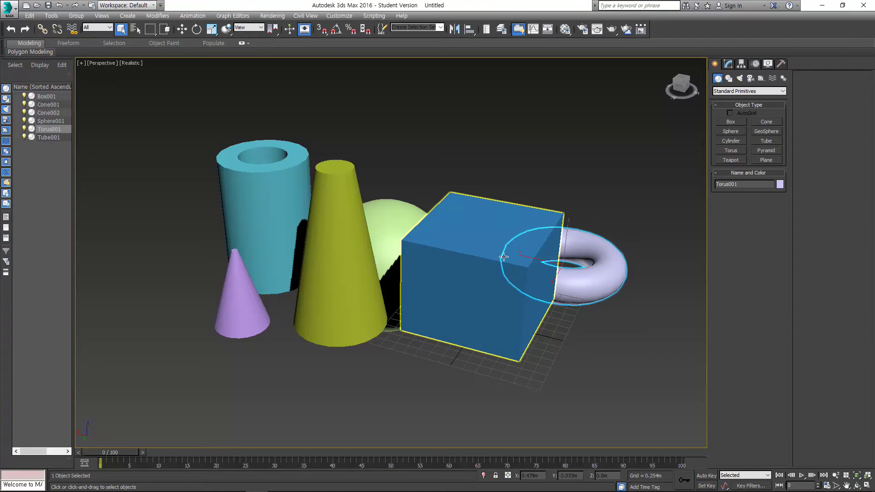
alt+middle_drag(613, 299, 569, 273)
click(519, 250)
alt+middle_drag(447, 265, 474, 258)
Demonstrate the edged faces and wireframe displays by toggling them, ending with plain shading.
key(F4)
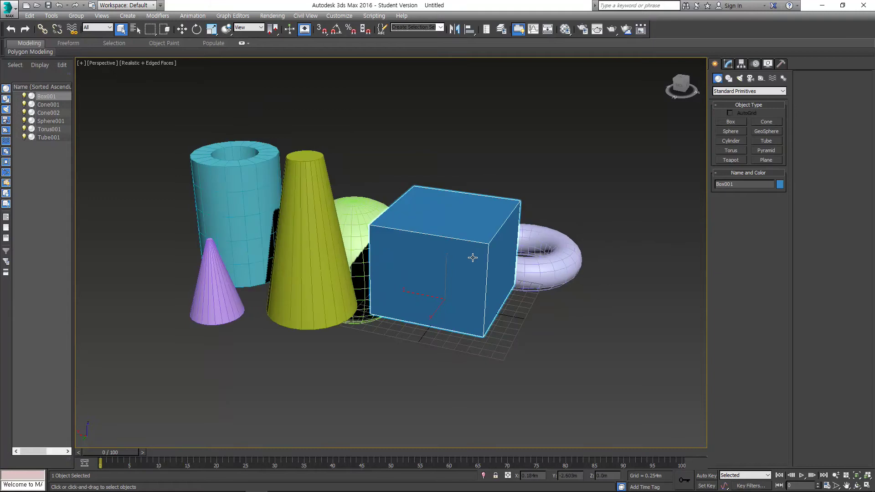
key(F4)
key(F3)
key(F3)
key(F4)
key(F4)
key(F4)
key(F4)
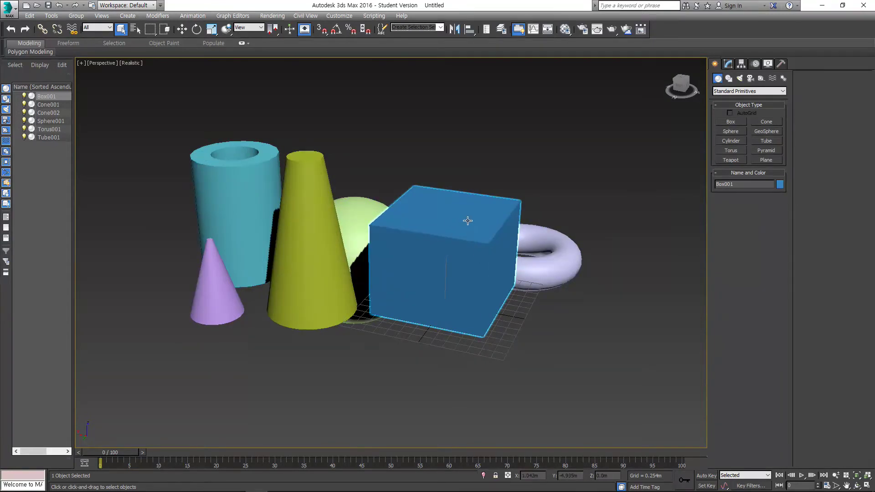
Isolate the selected blue box in the viewport.
key(alt+q)
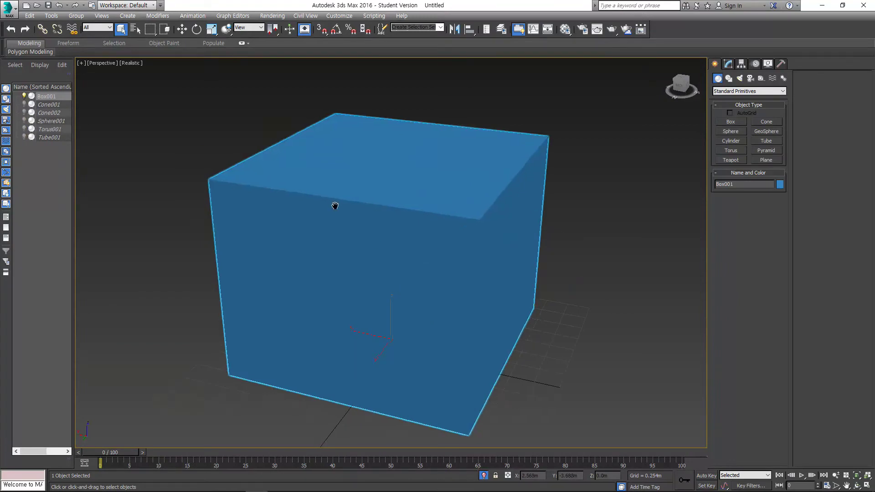
scroll(335, 206, down, 4)
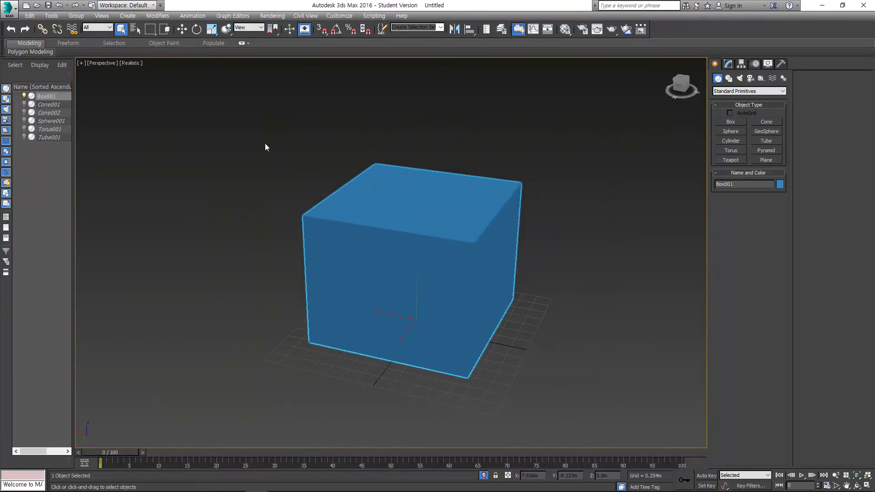
scroll(362, 194, down, 2)
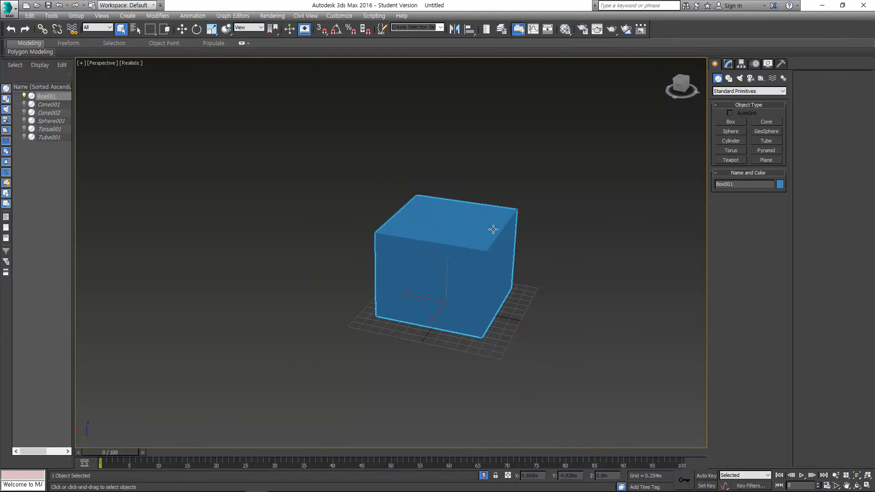
Look at the shortcut notes again and end the box's isolation to bring back the other objects.
key(alt+Tab)
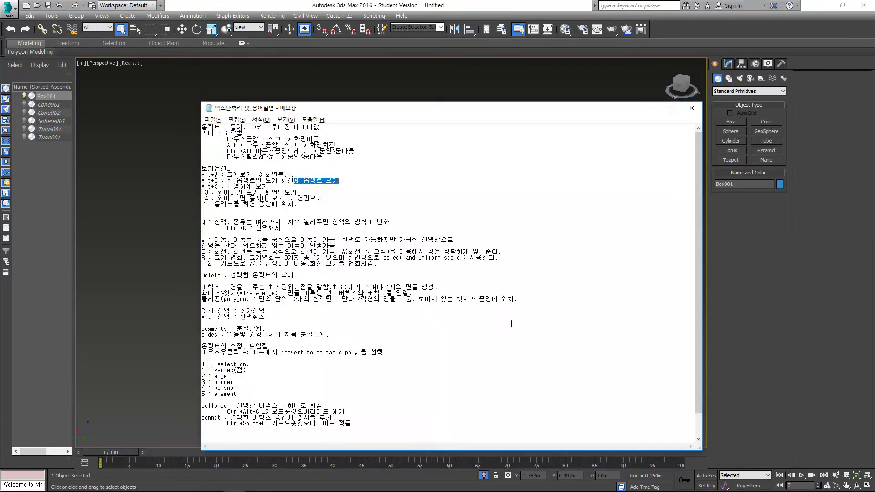
key(alt+Tab)
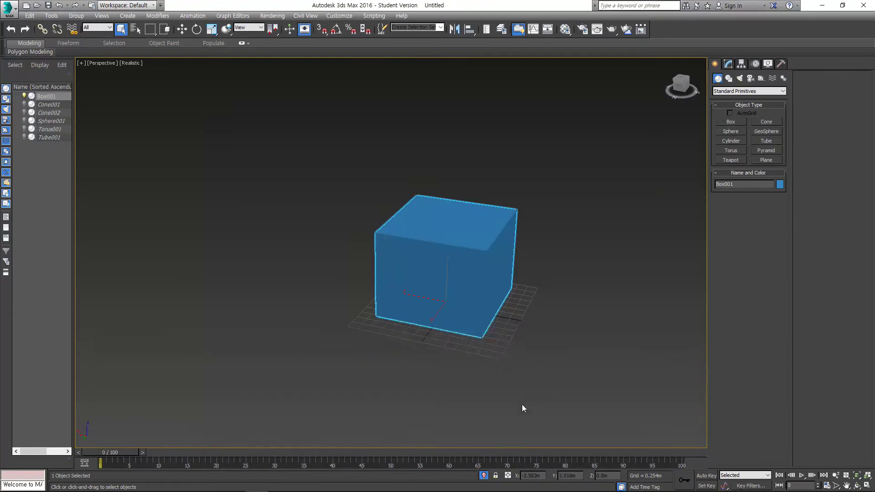
click(484, 476)
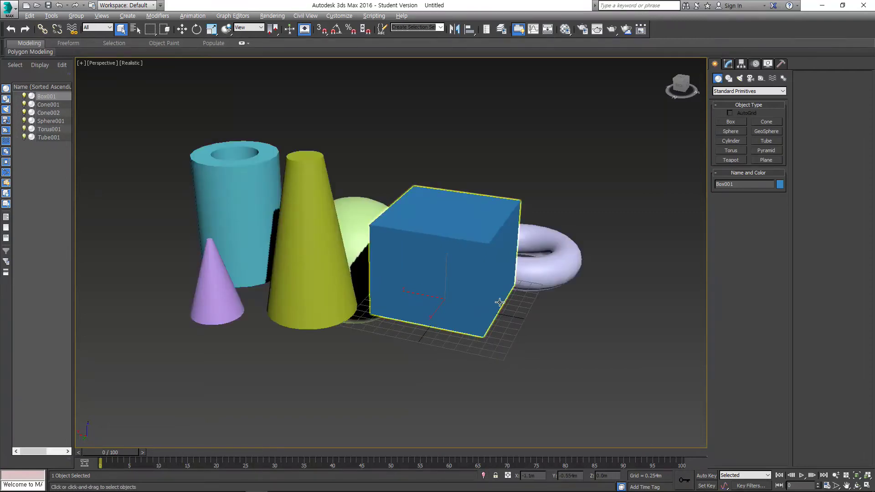
Isolate the green sphere and exit isolation to show the whole scene again.
alt+middle_drag(414, 301, 488, 313)
click(442, 228)
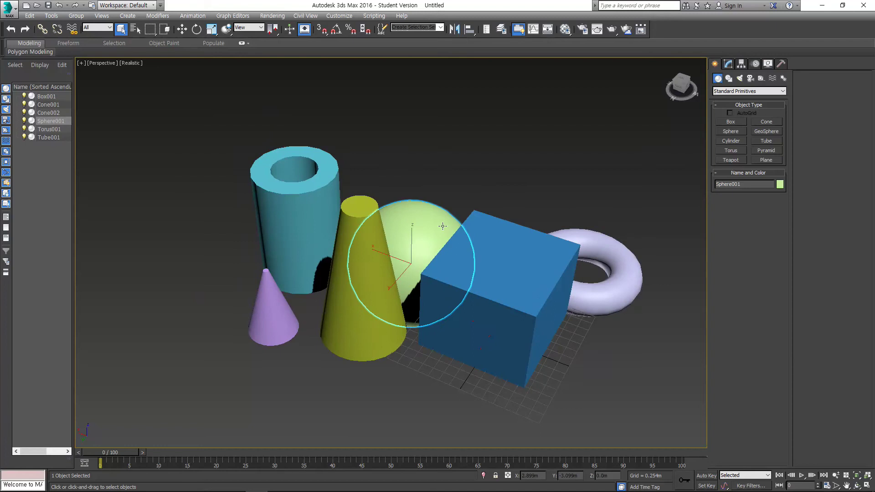
key(alt+q)
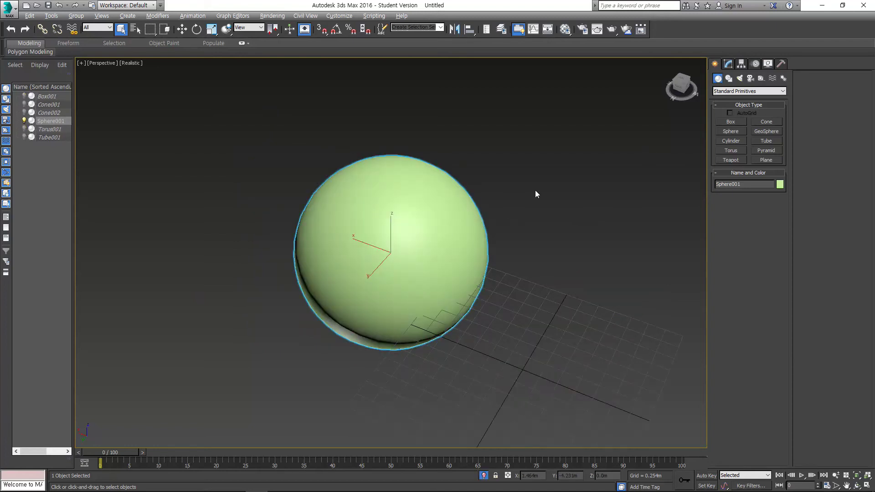
click(484, 475)
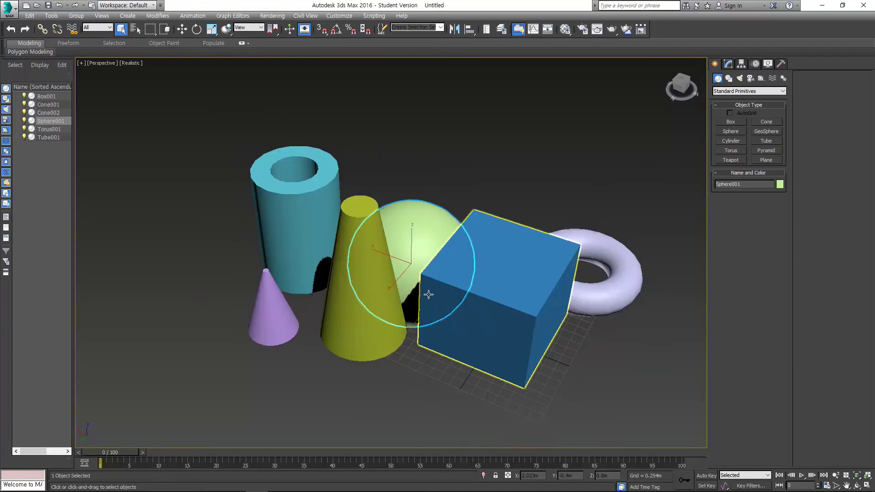
Clear the sphere selection and select only the blue box.
click(508, 202)
scroll(475, 249, down, 4)
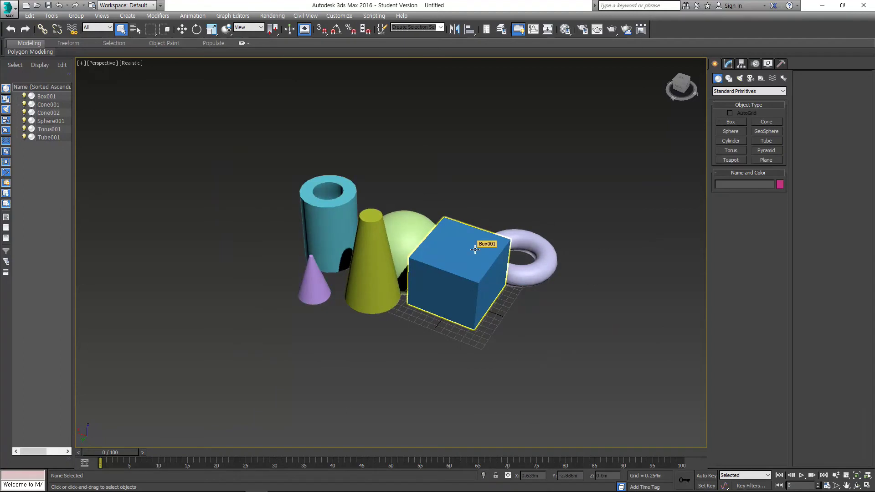
click(475, 249)
scroll(463, 249, down, 1)
scroll(490, 263, up, 3)
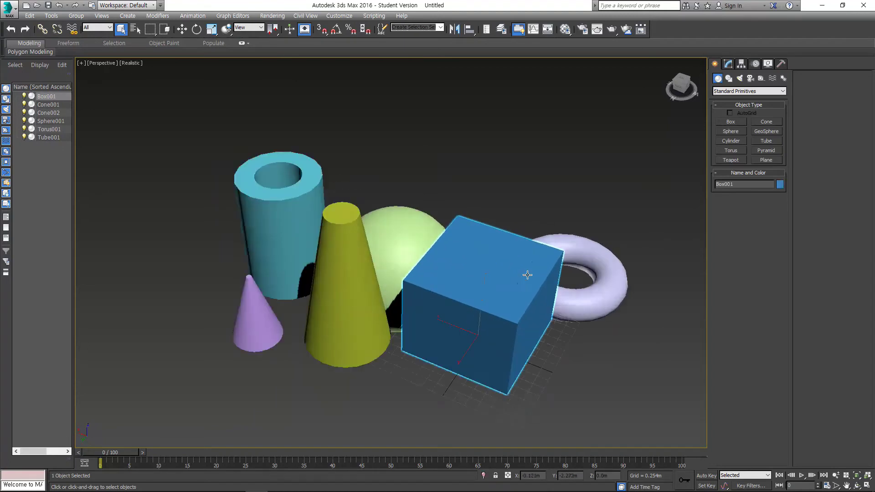
Select the box, sphere and torus together with a selection region and turn on the edged faces display.
click(590, 192)
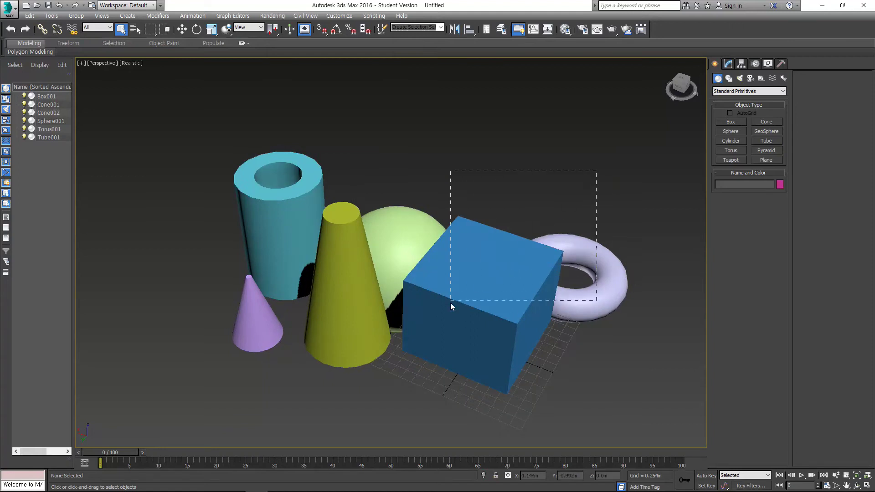
drag(450, 303, 450, 302)
alt+middle_drag(527, 287, 456, 319)
key(F4)
click(439, 357)
alt+middle_drag(439, 357, 284, 216)
drag(460, 328, 487, 345)
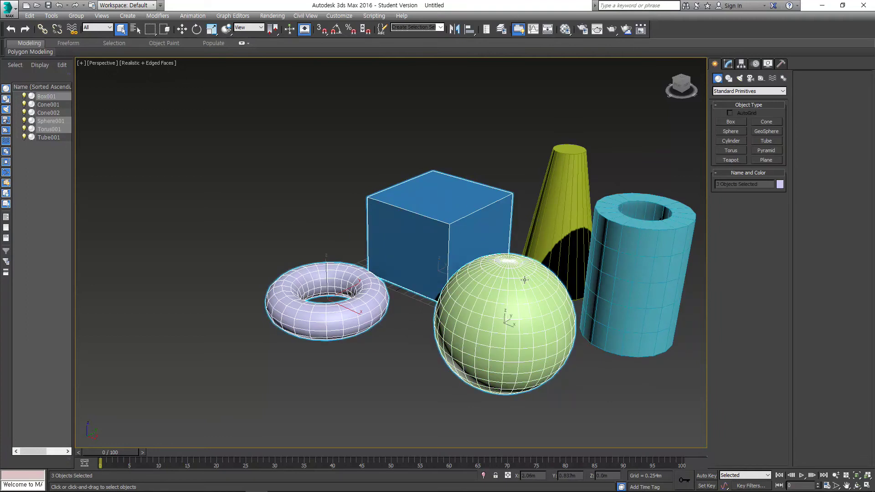
Hide the selected box, sphere and torus.
alt+middle_drag(503, 313, 566, 253)
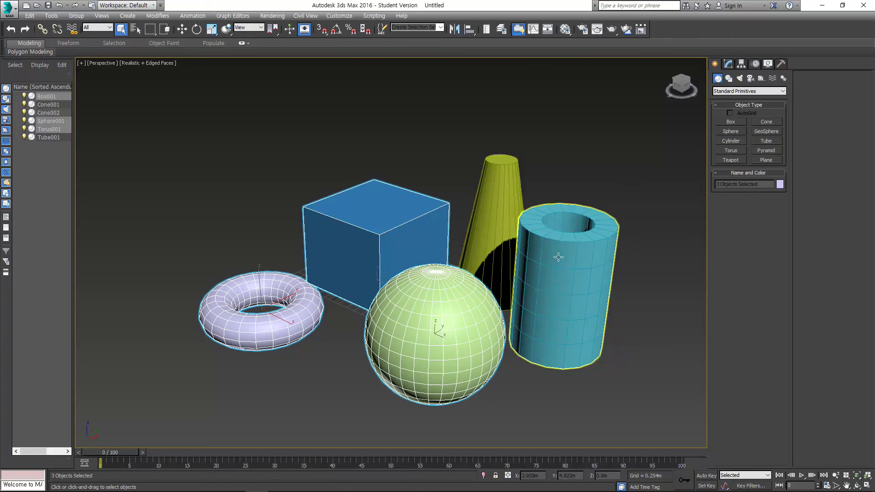
alt+middle_drag(497, 242, 461, 239)
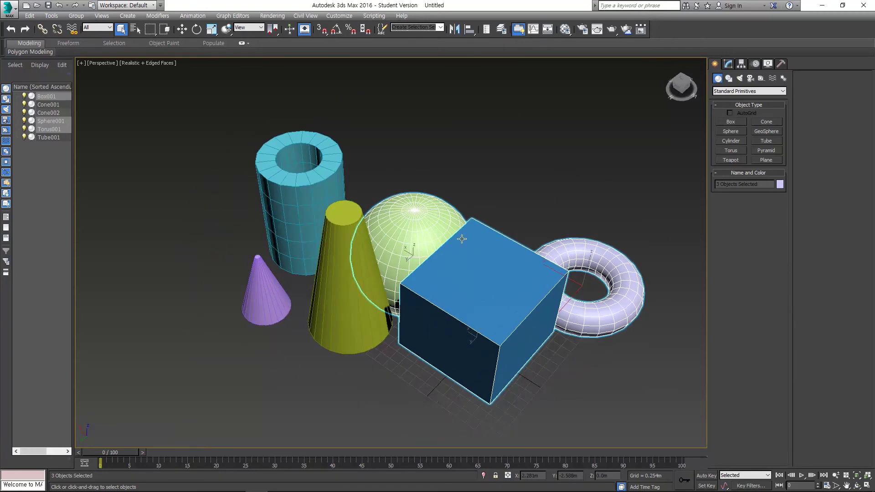
right_click(461, 238)
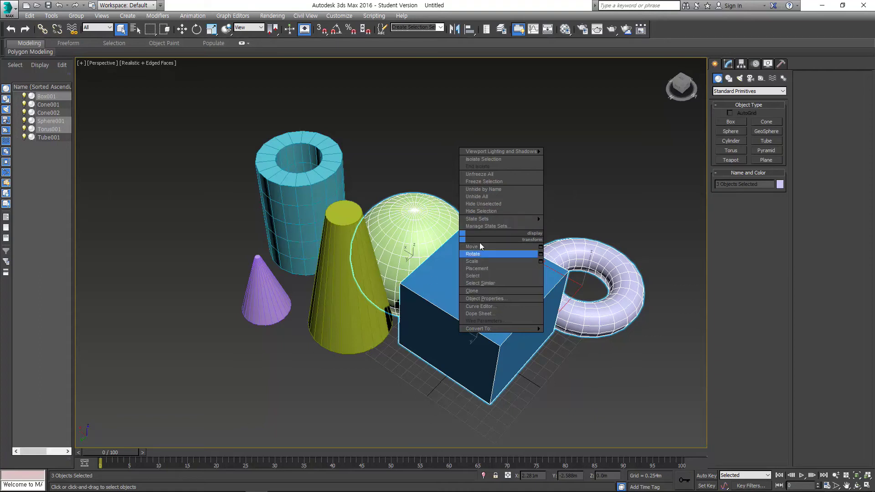
click(488, 214)
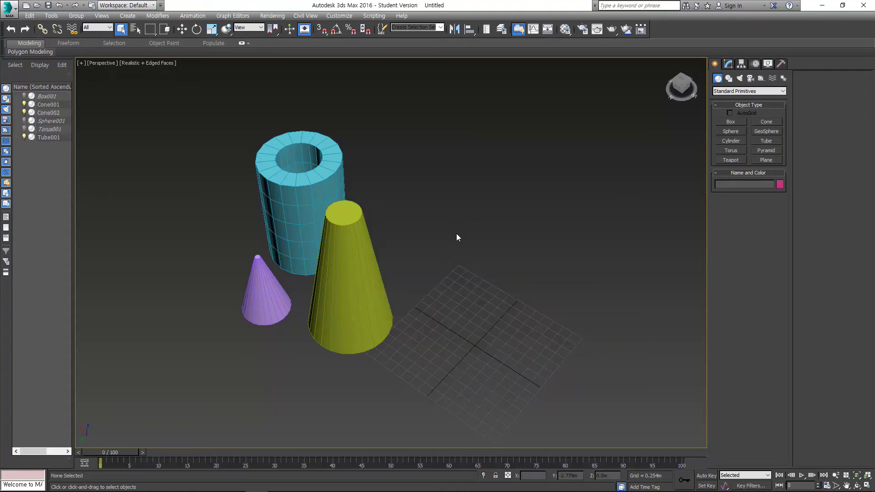
Hide the unselected tube and both cones with Hide Unselected.
right_click(400, 222)
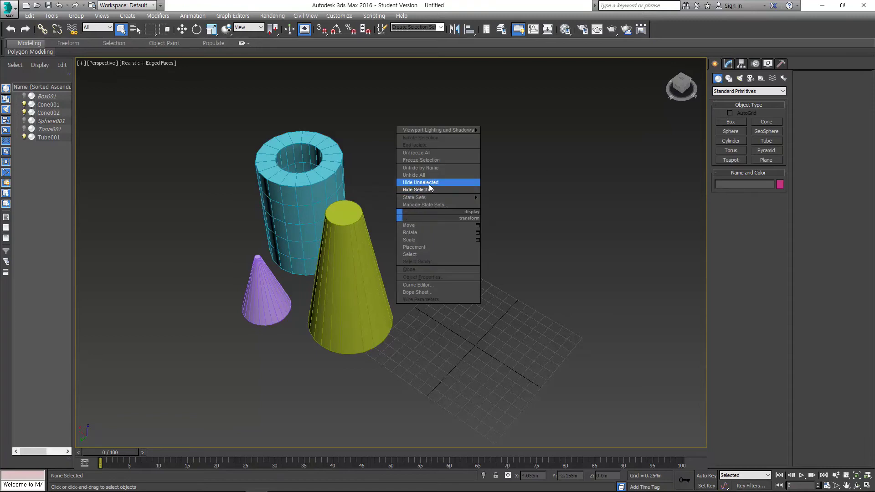
click(377, 184)
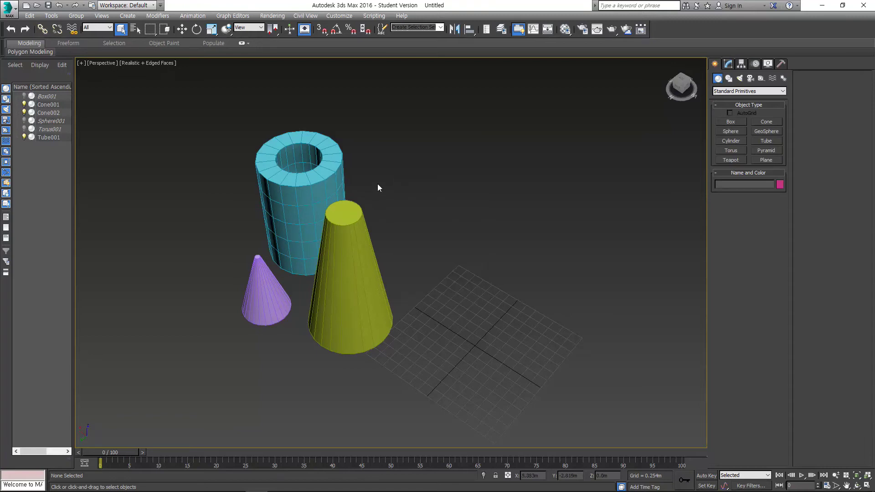
right_click(400, 203)
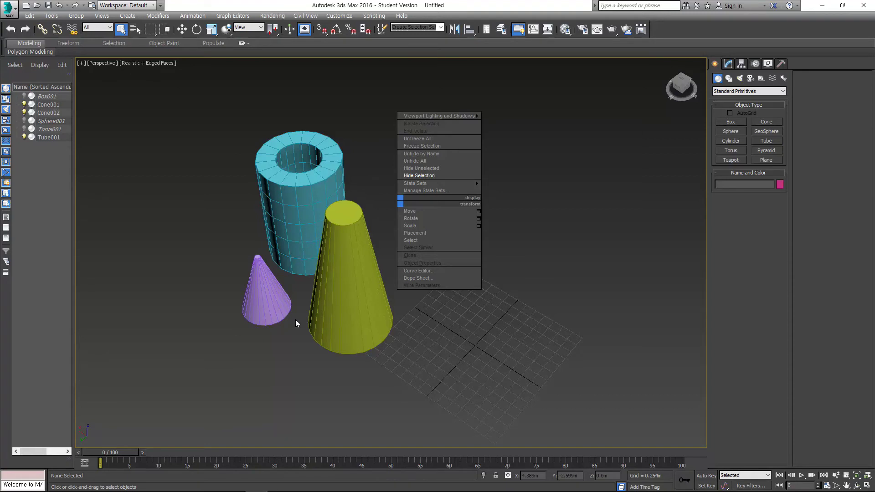
click(432, 169)
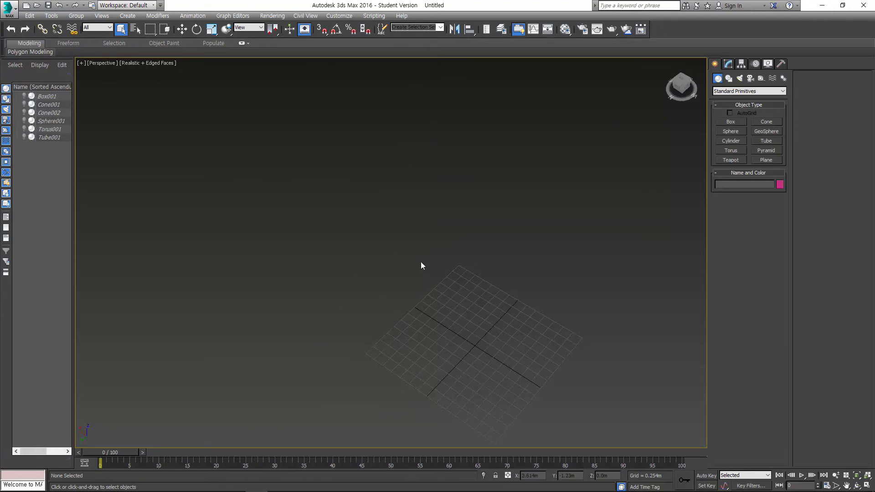
Unhide all objects and select all six primitives with a selection region.
right_click(419, 222)
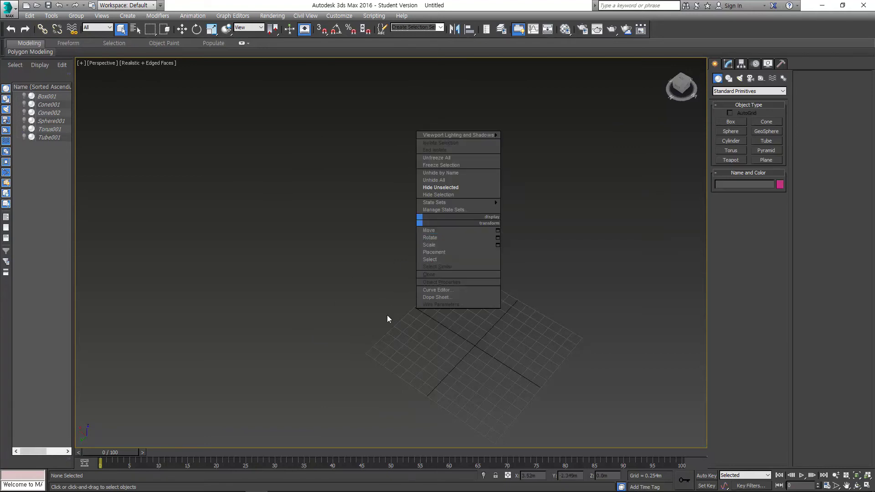
click(485, 477)
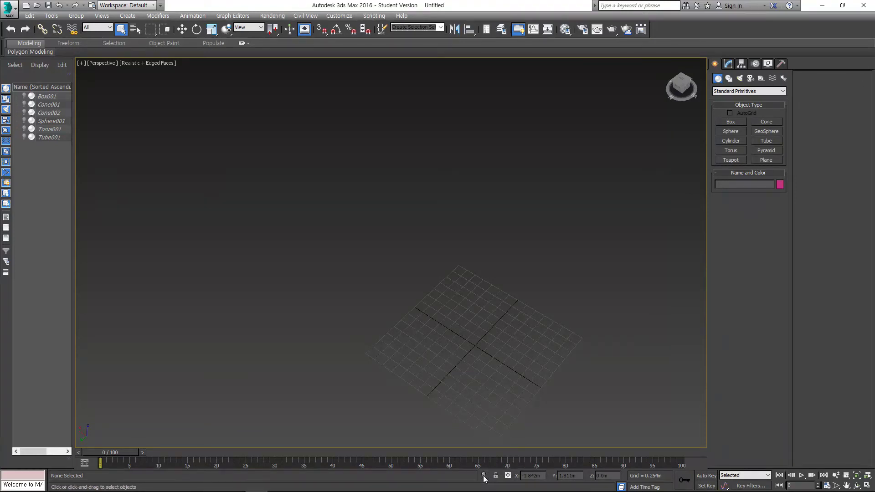
right_click(396, 288)
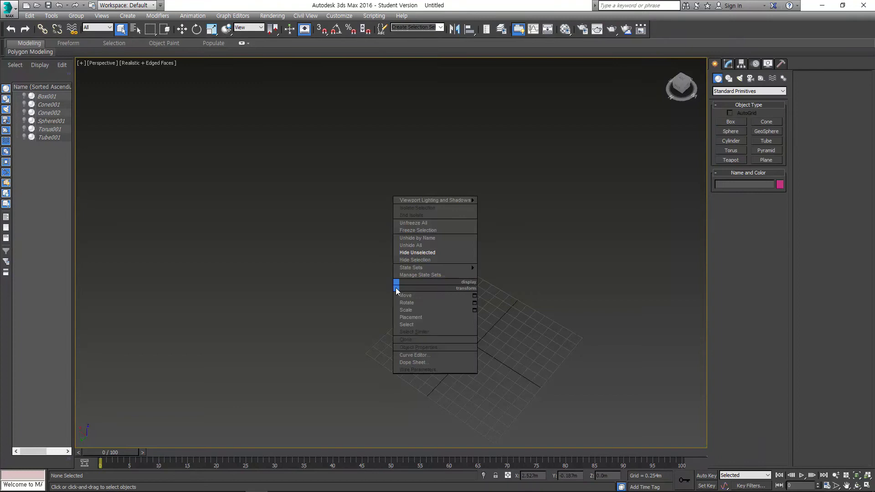
right_click(366, 263)
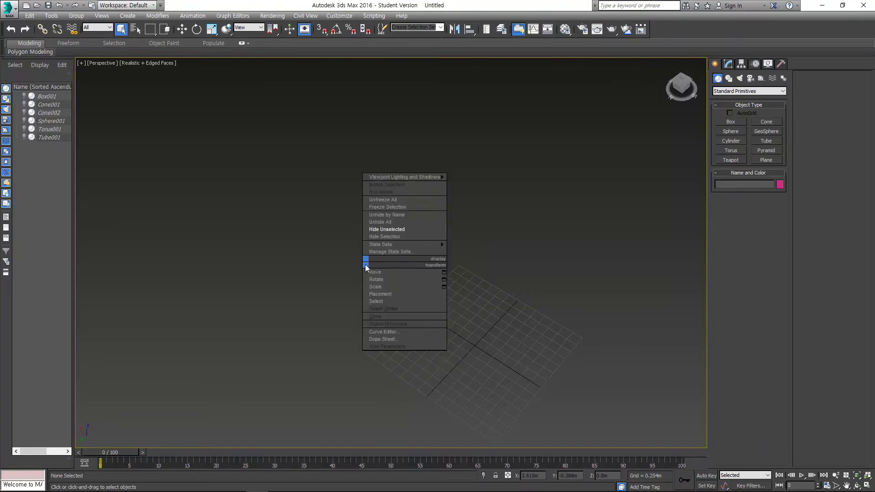
click(388, 223)
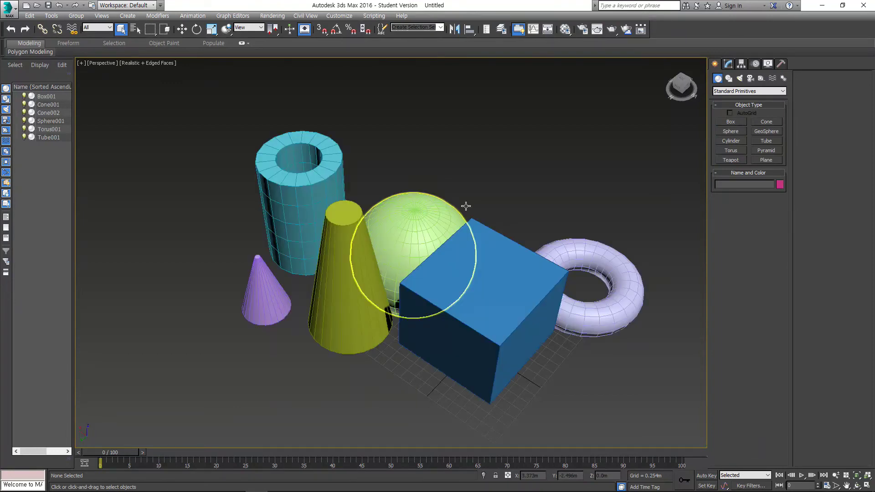
drag(210, 362, 192, 370)
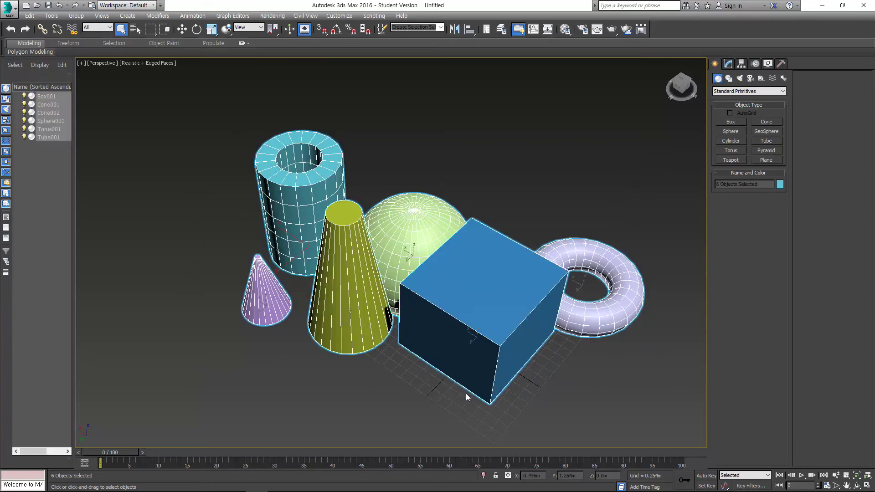
Deselect all objects and review the hide and unhide commands offered in the Perspective viewport without running any.
click(598, 164)
drag(225, 324, 225, 325)
click(332, 416)
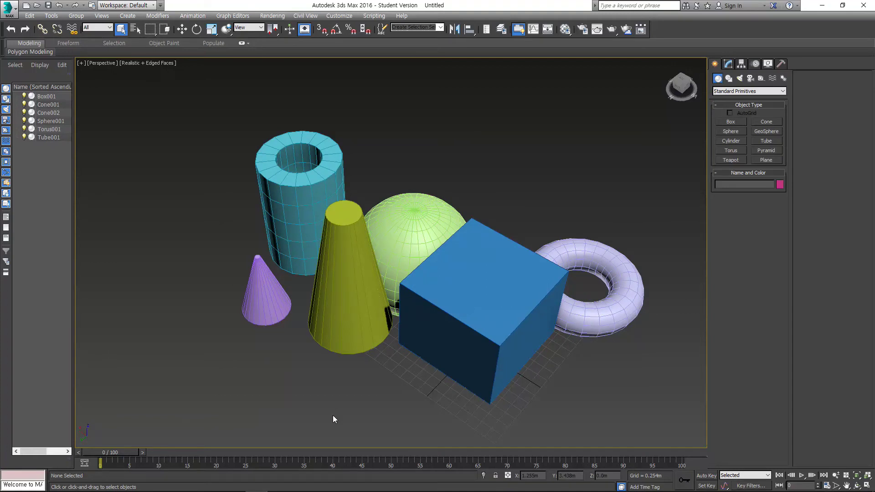
alt+middle_drag(497, 215, 447, 209)
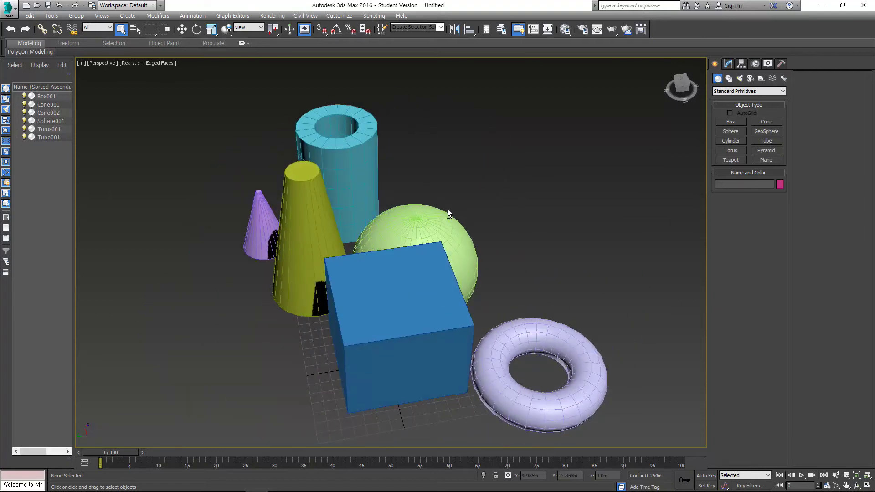
right_click(420, 180)
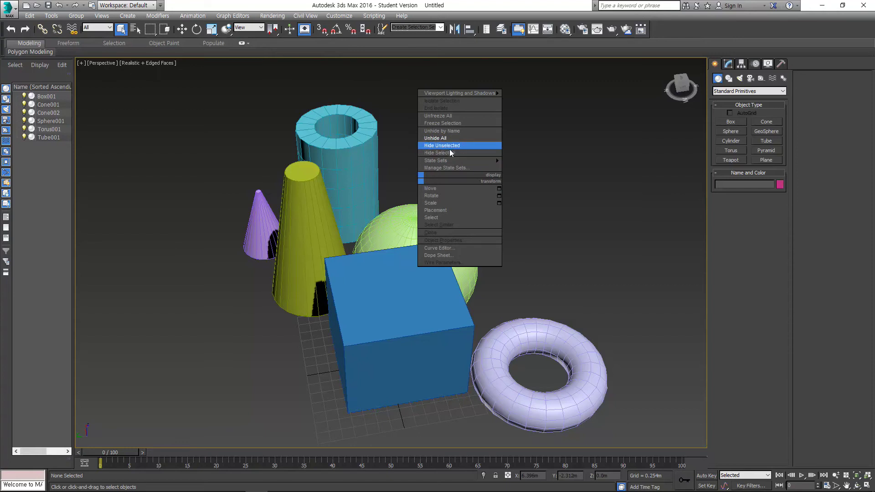
click(392, 204)
alt+middle_drag(393, 203, 426, 203)
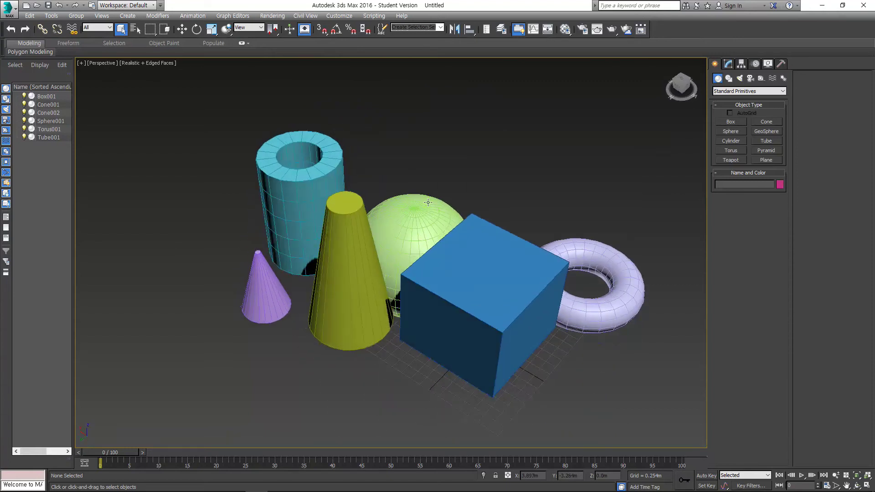
Switch to the Notepad shortcut notes and read the viewing-option entries from Alt+Q through F4.
key(alt+Tab)
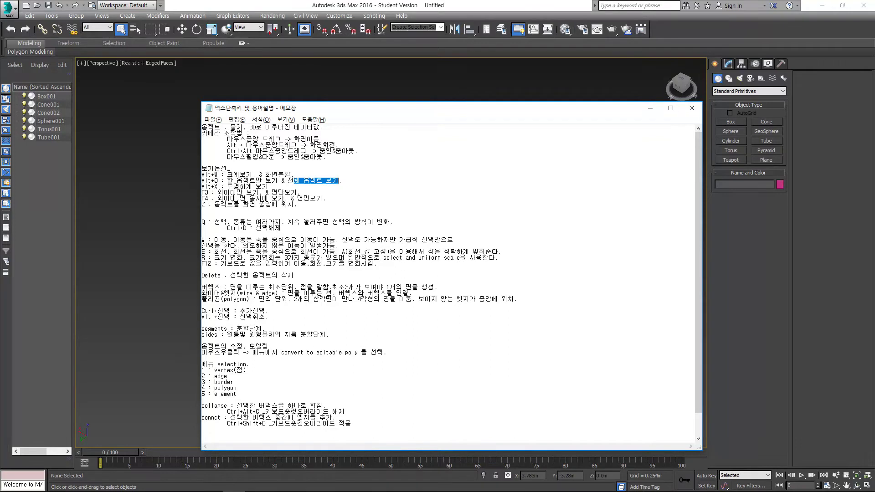
key(BackSpace)
key(ctrl+z)
key(Down)
key(Down)
key(Down)
Return to 3ds Max, turn on see-through display for the blue box, and deselect it.
click(155, 215)
alt+middle_drag(486, 291, 501, 233)
click(439, 261)
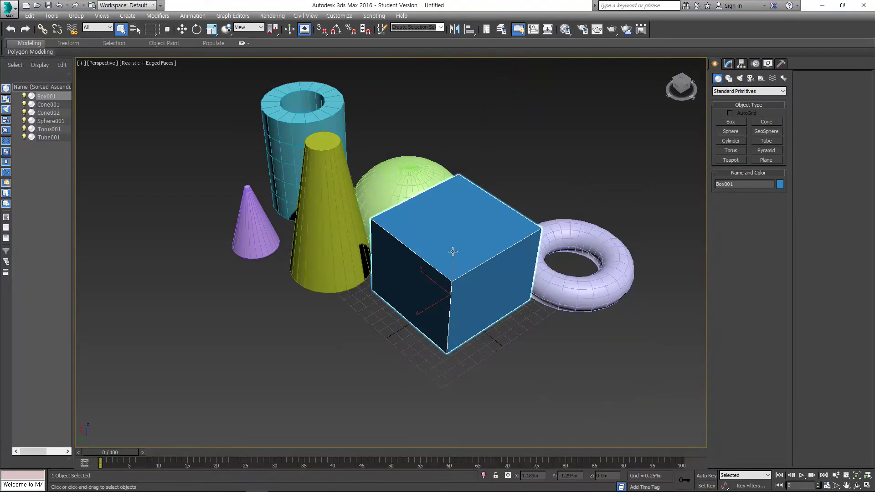
key(alt+x)
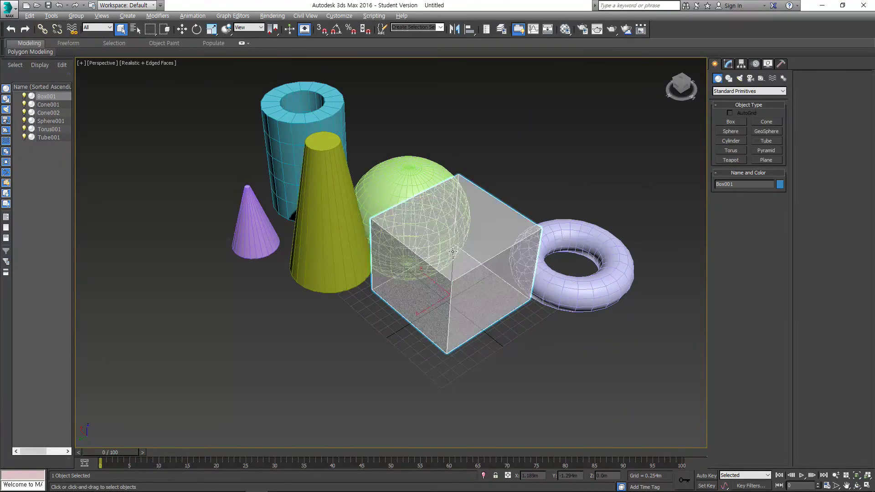
click(518, 204)
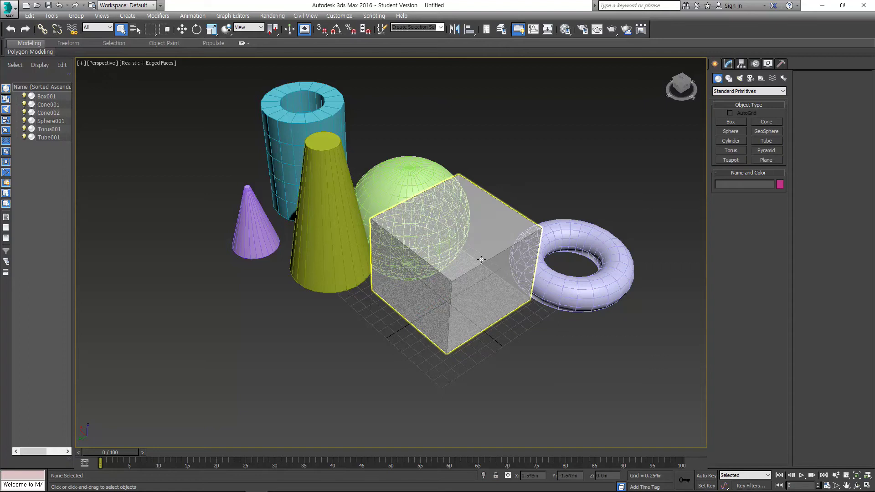
Inspect the sphere and torus through the transparent box, and turn off the box's see-through display.
scroll(474, 256, up, 4)
scroll(471, 256, up, 2)
alt+middle_drag(437, 269, 476, 234)
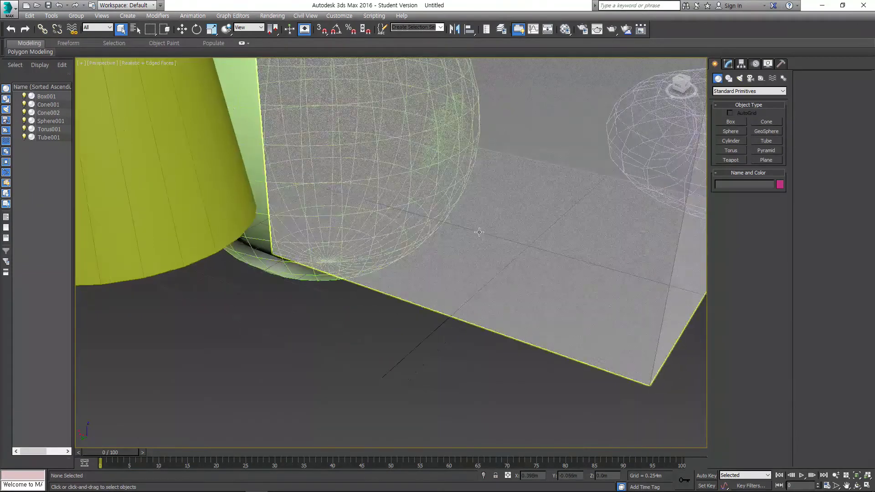
scroll(454, 257, down, 3)
scroll(453, 269, down, 4)
alt+middle_drag(453, 271, 482, 228)
click(482, 228)
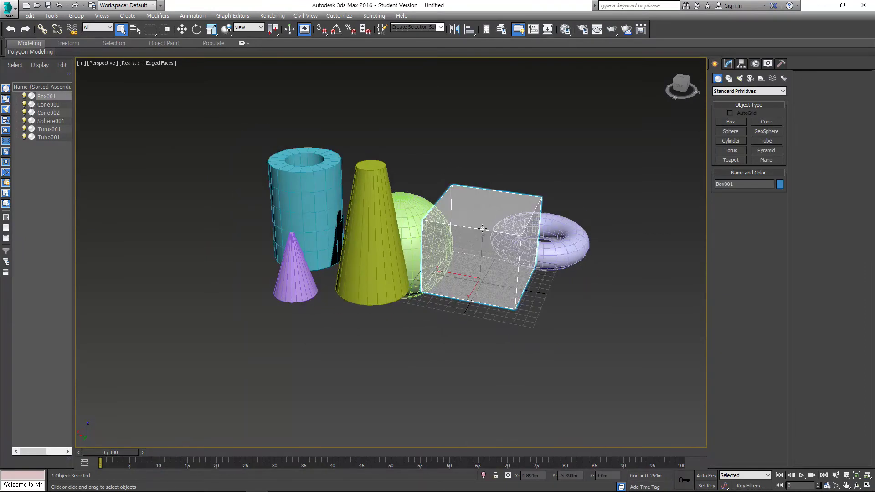
key(alt+x)
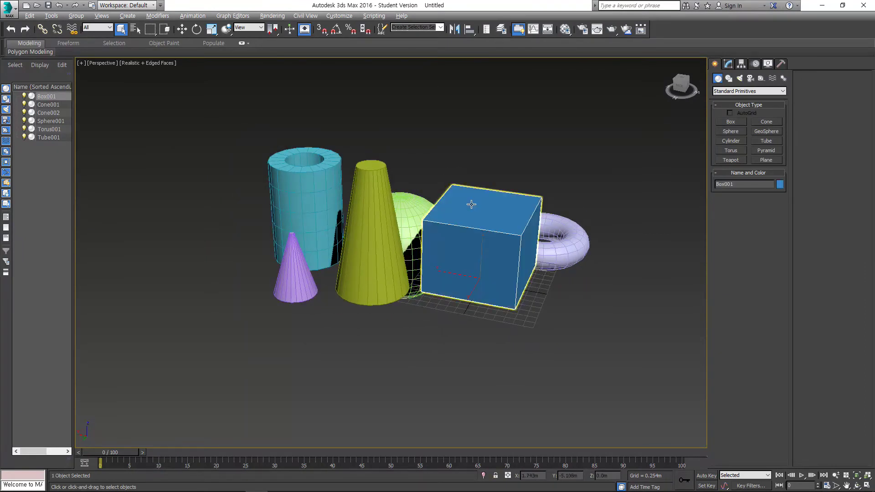
Select every primitive except the torus, toggle their see-through display on and off, and clear the selection.
drag(472, 321, 233, 136)
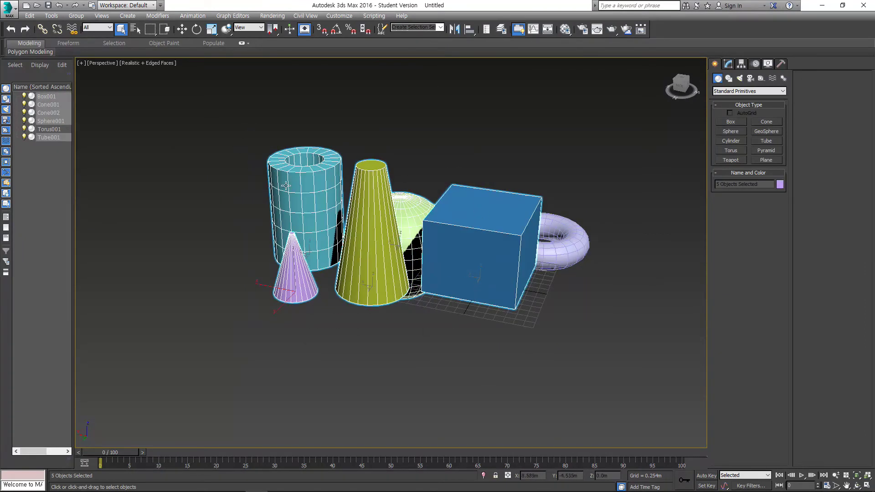
drag(488, 138, 213, 336)
key(alt+x)
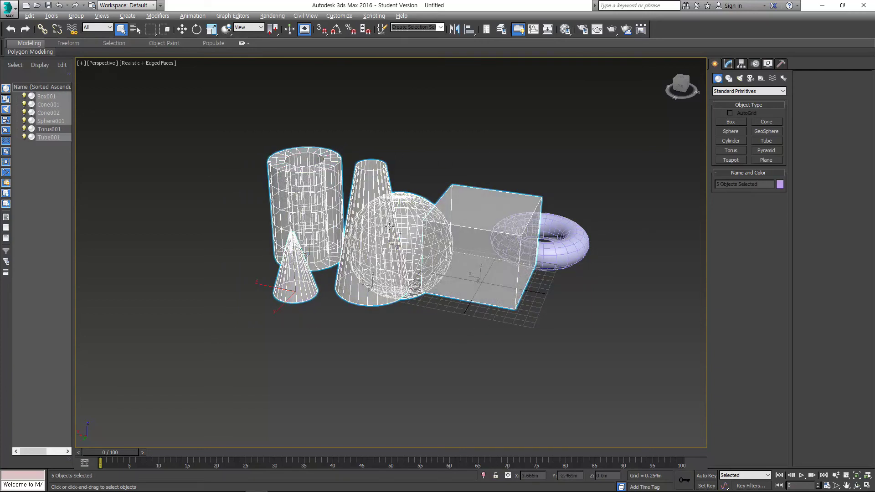
key(alt+x)
click(469, 179)
middle_drag(469, 180, 452, 210)
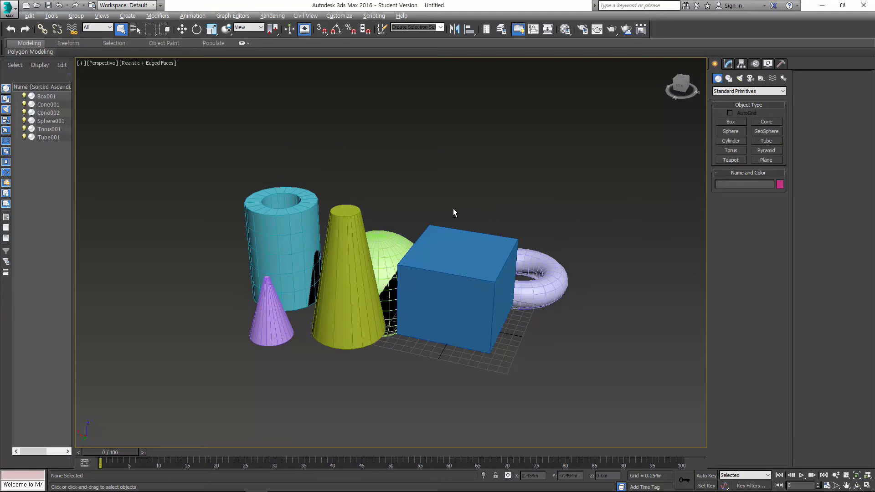
Check the F3 and F4 display shortcuts in the Notepad notes and return to the 3ds Max scene.
key(alt+Tab)
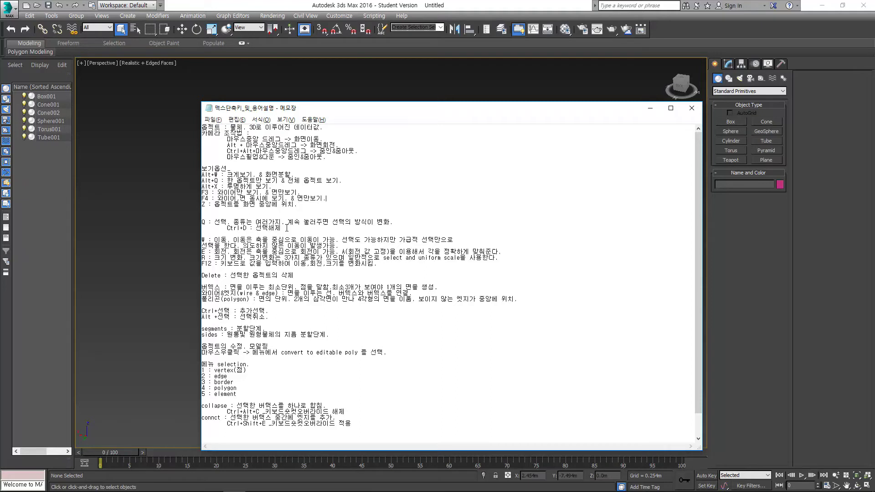
key(alt+Tab)
middle_drag(273, 150, 319, 153)
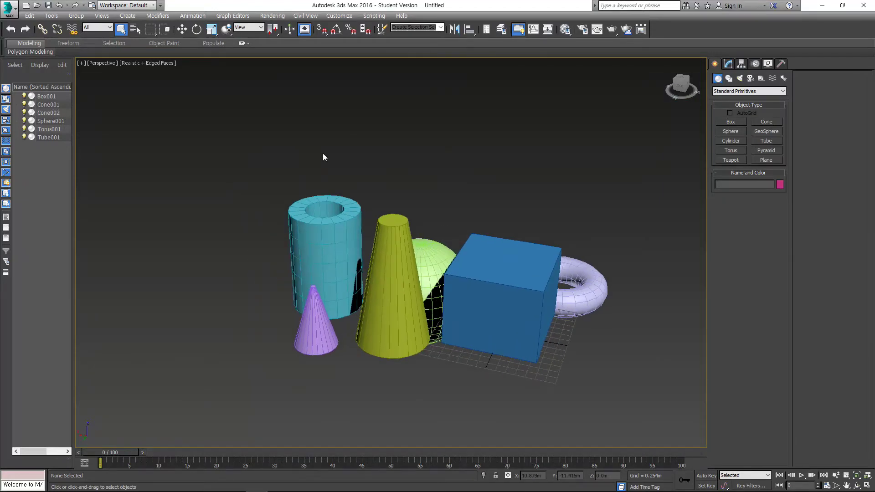
Toggle the viewport to wireframe and back to shaded with edged faces, trying region selections of the primitives and deselecting them.
key(F3)
drag(592, 407, 601, 394)
click(581, 373)
drag(163, 154, 162, 142)
click(164, 143)
key(F3)
drag(604, 384, 625, 394)
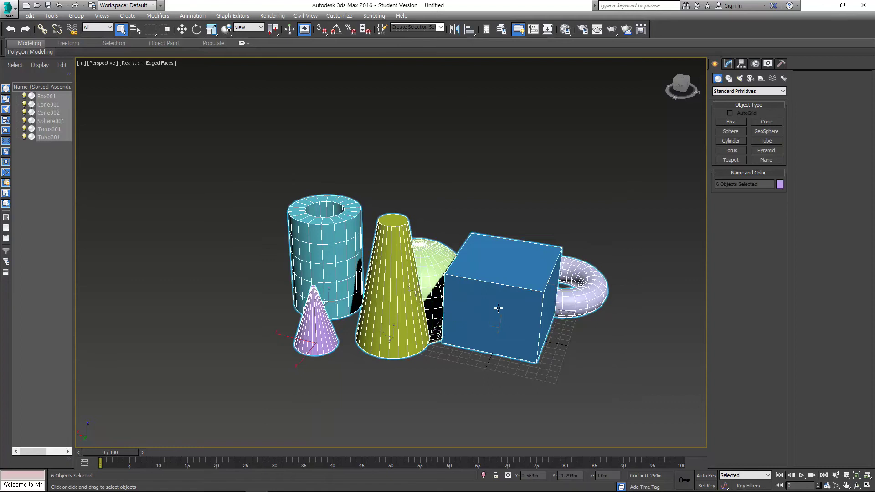
click(435, 419)
Toggle the edged faces display to compare both looks, including on the selected tube, and leave it off with nothing selected.
key(F4)
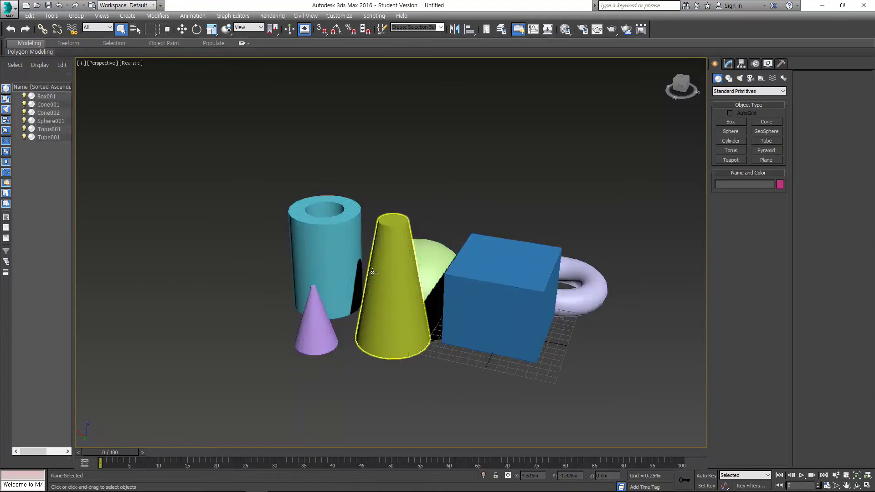
click(325, 215)
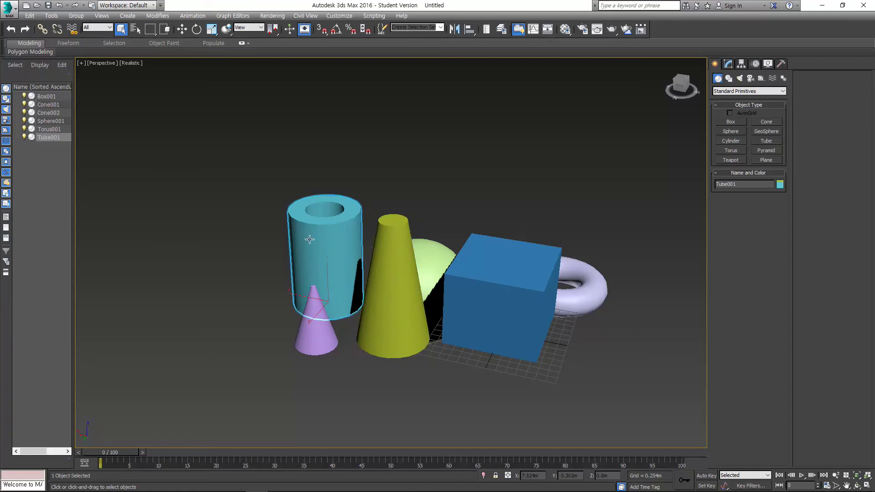
click(446, 171)
key(F4)
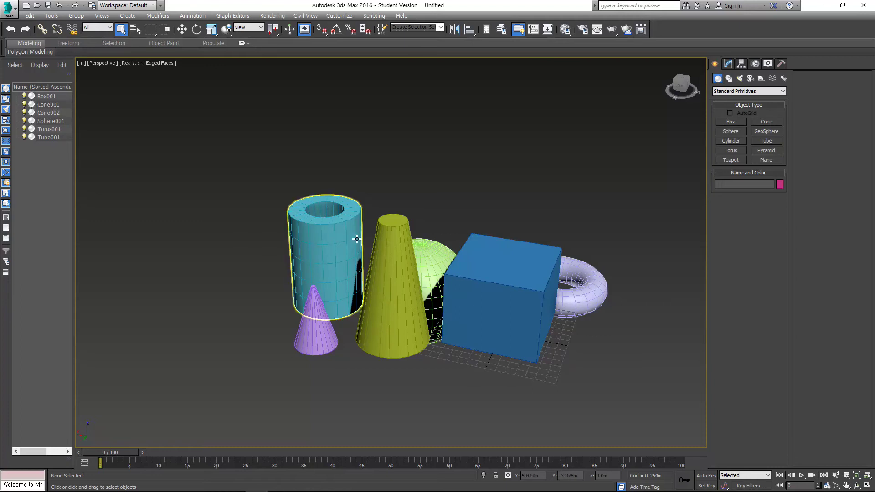
key(F4)
key(F4)
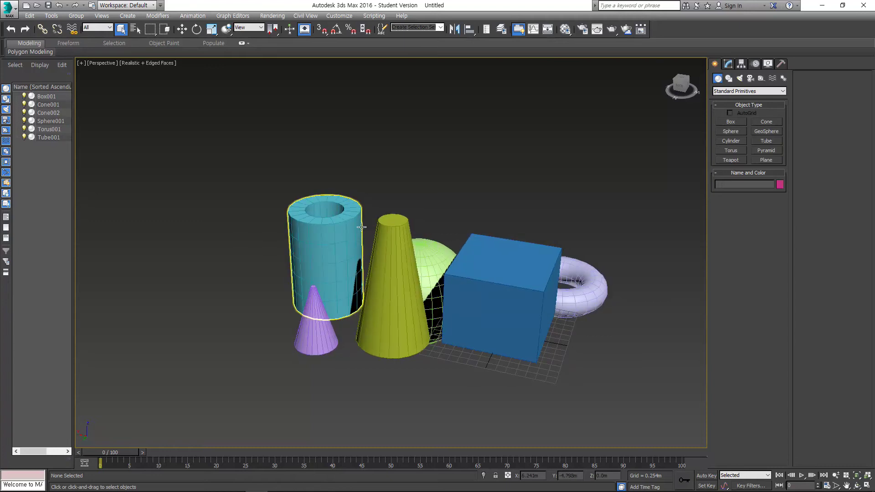
key(F4)
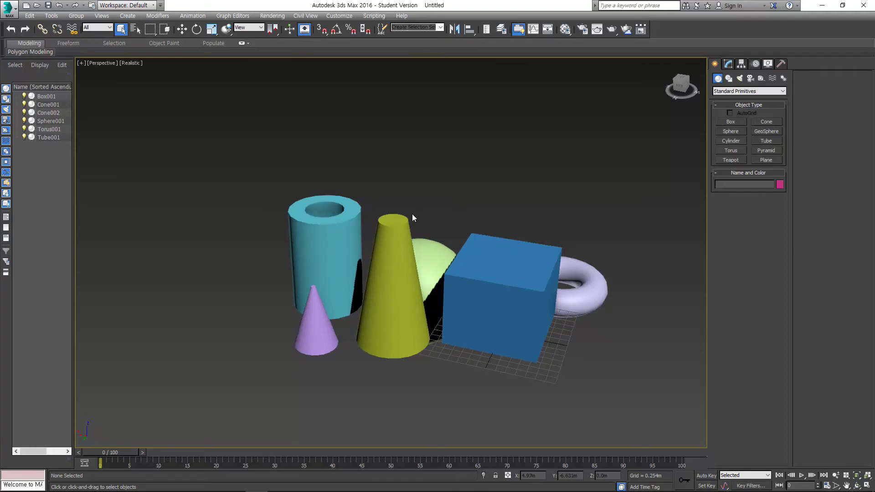
Switch to wireframe display, select and deselect all six primitives, and return to realistic shading.
key(F3)
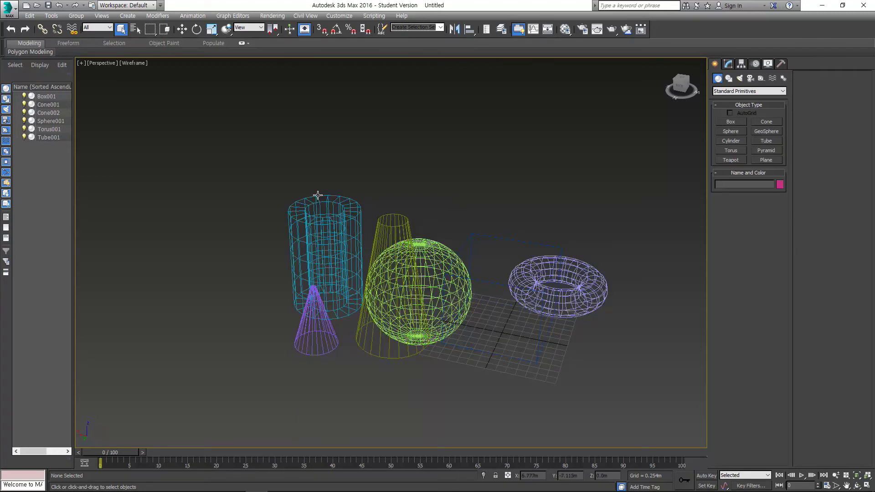
drag(224, 169, 590, 369)
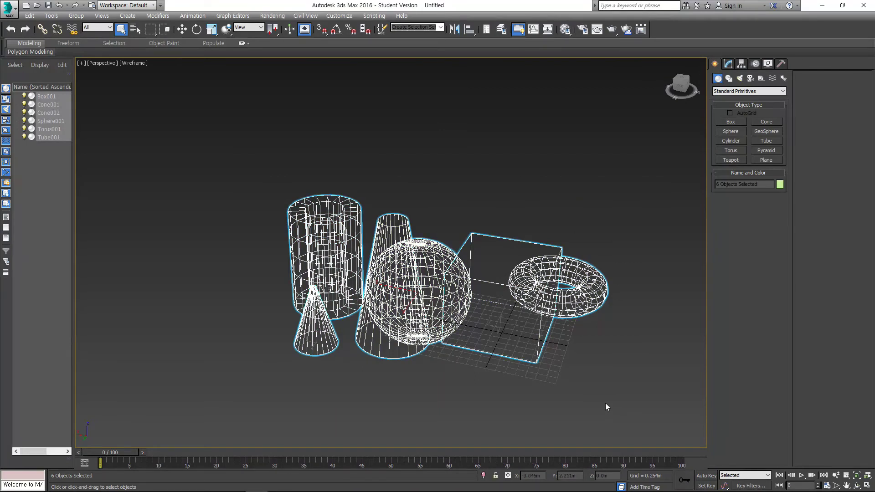
click(597, 380)
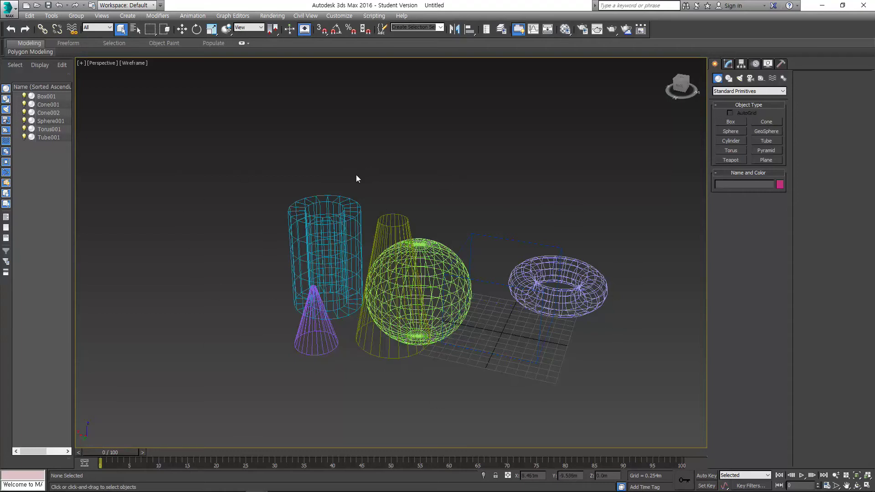
key(F3)
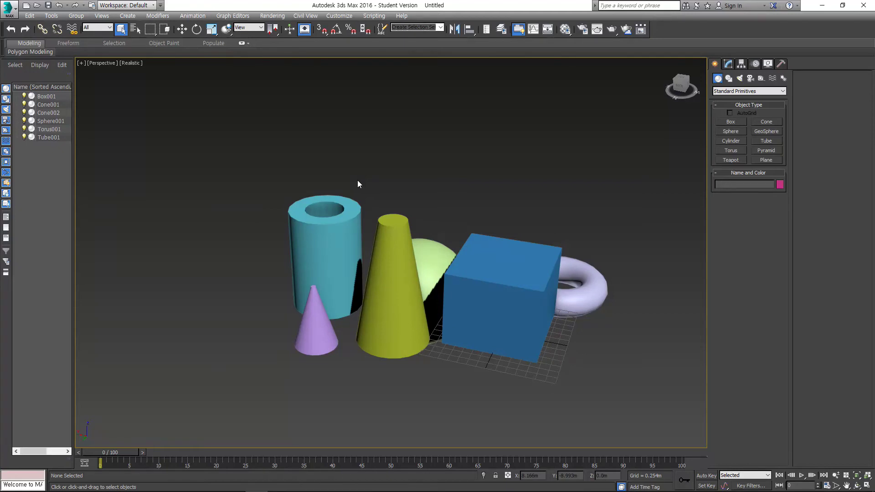
Try selecting the primitives in realistic shading, clear the selection, and toggle wireframe display on and off.
drag(604, 377, 608, 378)
click(278, 209)
drag(542, 337, 614, 383)
click(604, 366)
key(F3)
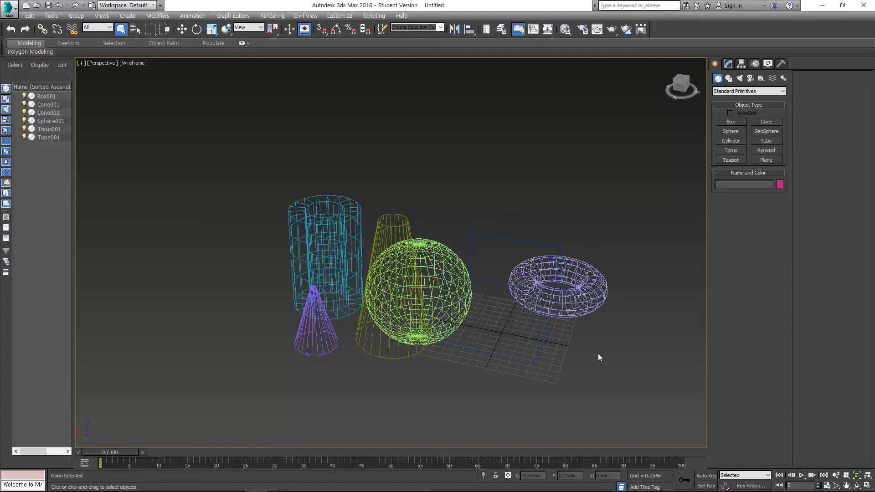
key(F3)
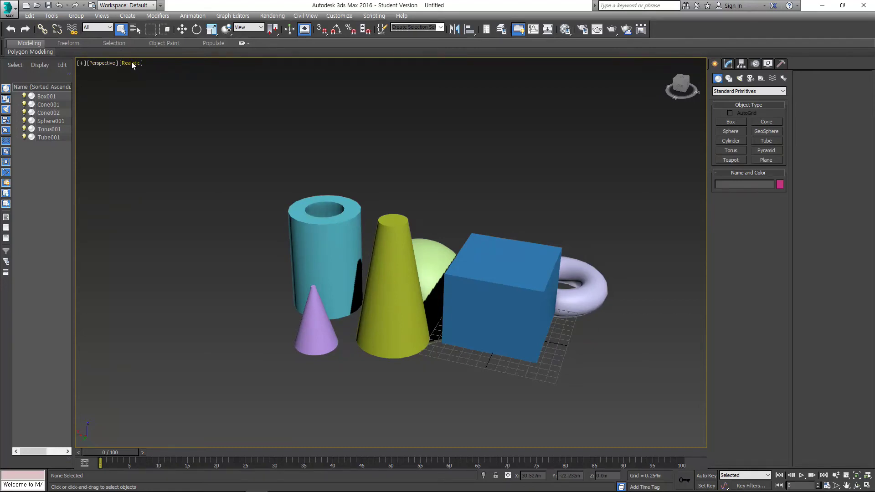
Switch the viewport to wireframe and review its list of shading modes without choosing another one.
key(F3)
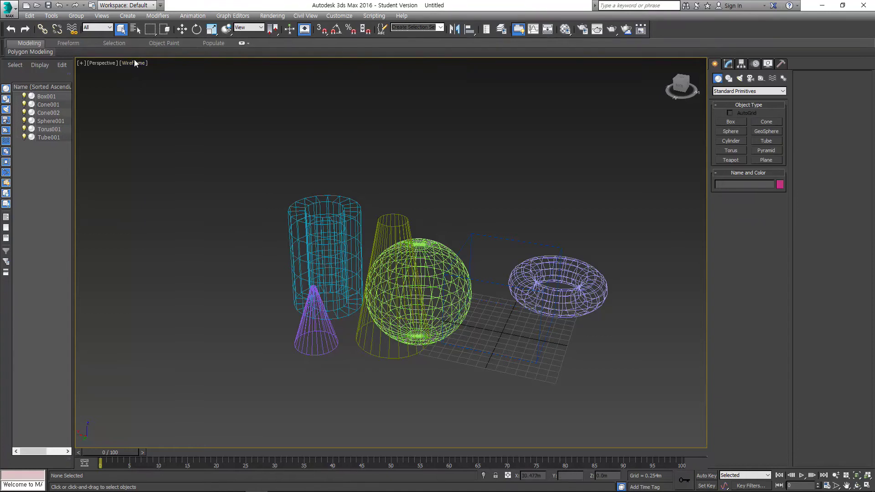
click(126, 65)
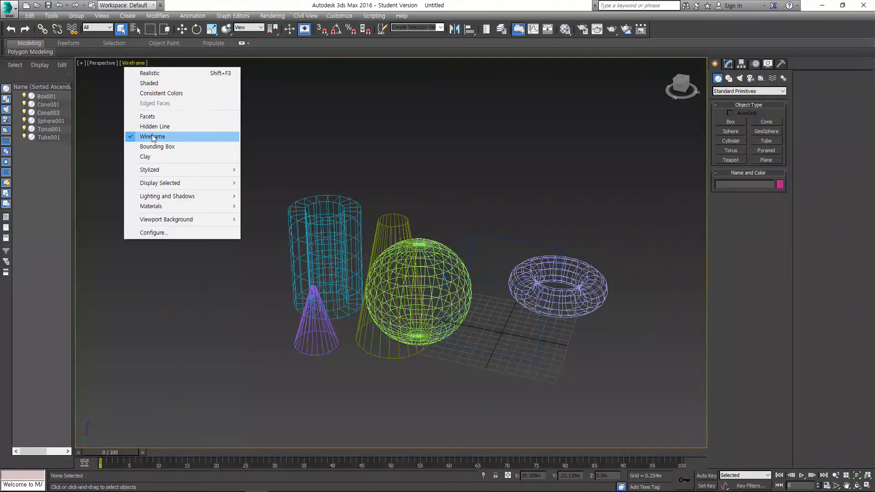
click(319, 140)
Toggle the viewport repeatedly between wireframe and realistic display, ending on realistic.
key(F3)
key(F3)
key(F3)
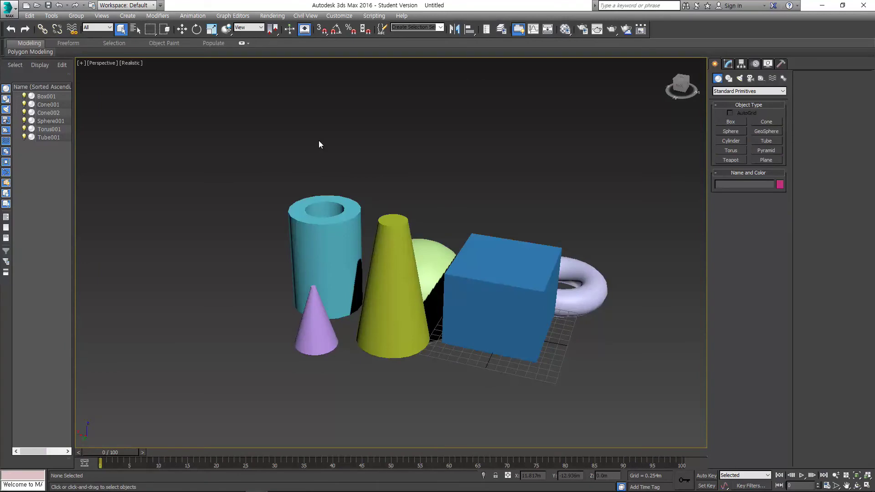
key(F3)
key(F3)
key(F3)
key(F3)
key(F3)
key(F3)
key(F3)
key(F3)
Choose Wireframe from the viewport's shading modes, and set the shading back to Realistic the same way.
click(132, 63)
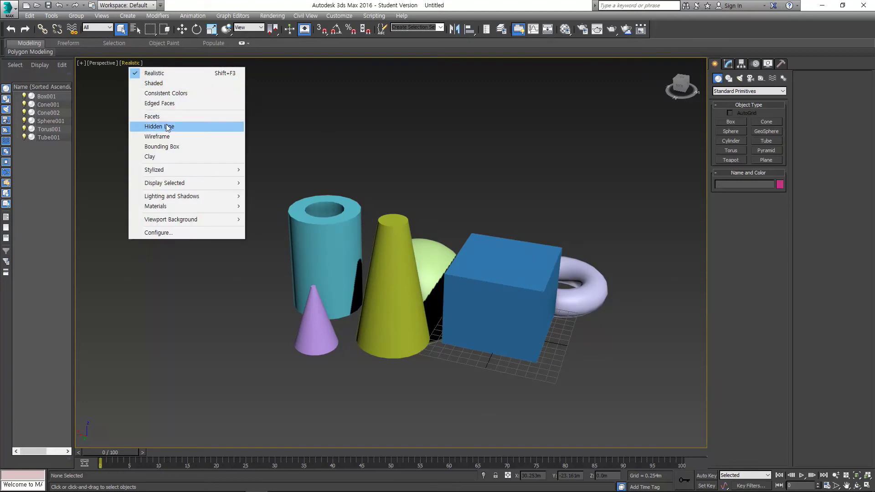
click(158, 136)
click(135, 65)
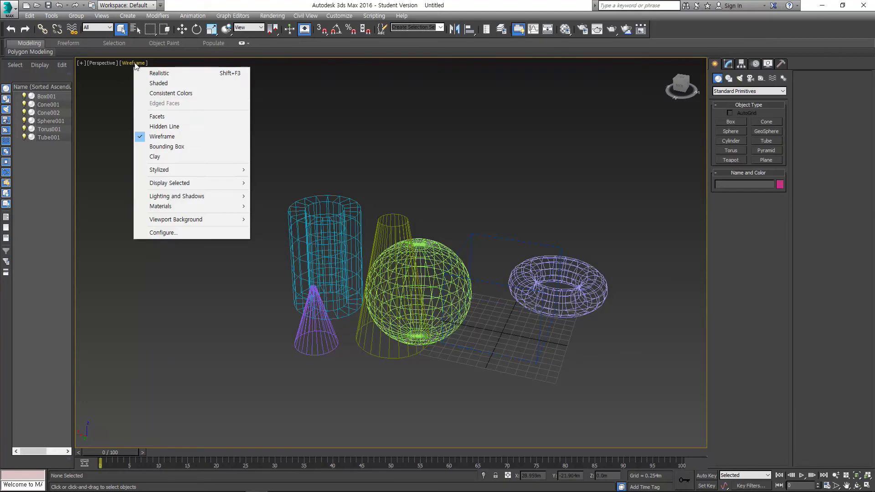
click(167, 83)
click(135, 63)
click(154, 73)
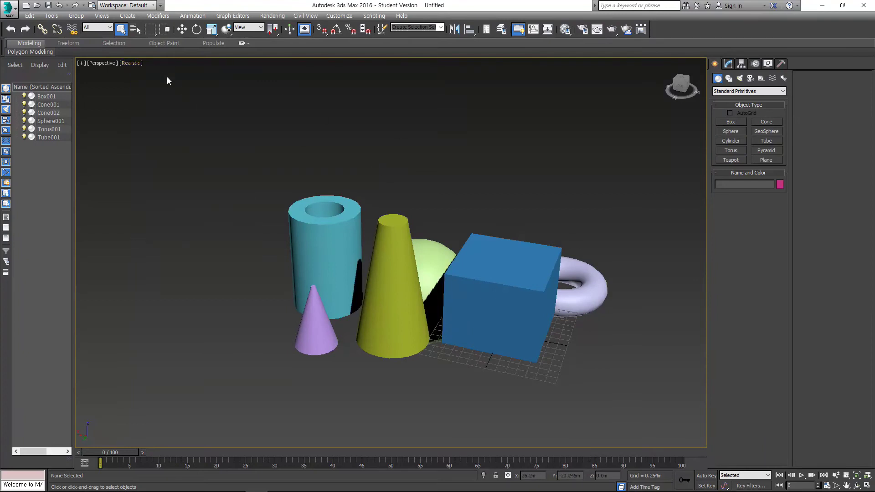
Review the viewport's shading modes and choose Wireframe.
click(132, 64)
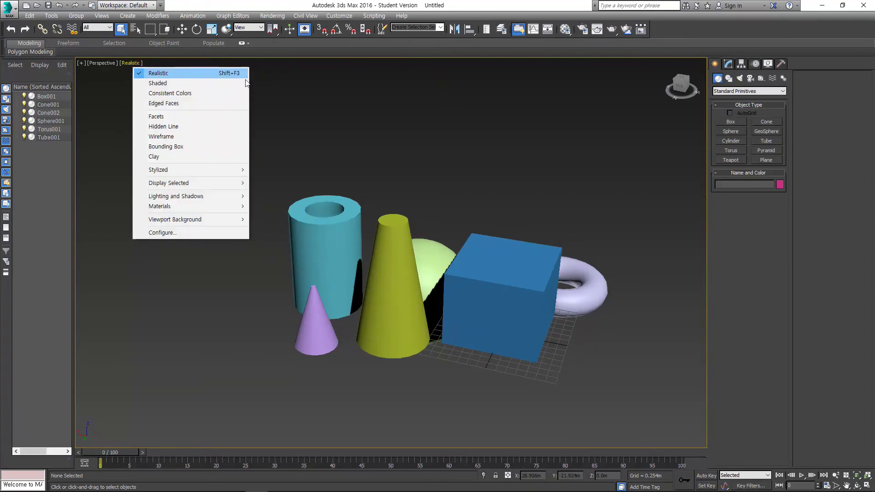
click(352, 133)
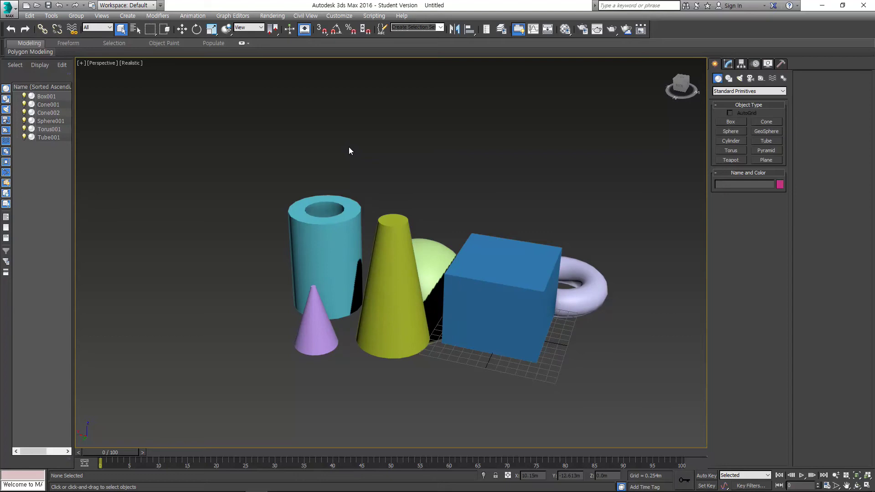
click(131, 63)
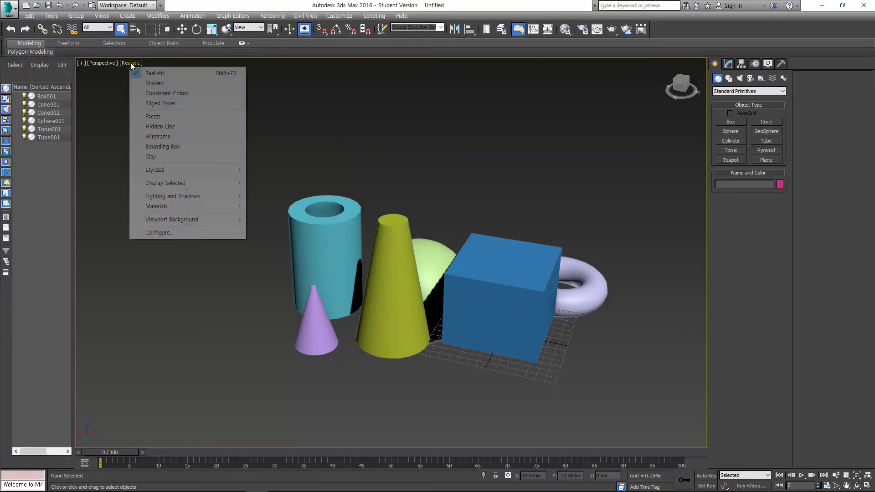
click(165, 136)
Toggle the viewport repeatedly between realistic and wireframe display, ending on wireframe.
key(F3)
key(F3)
key(F3)
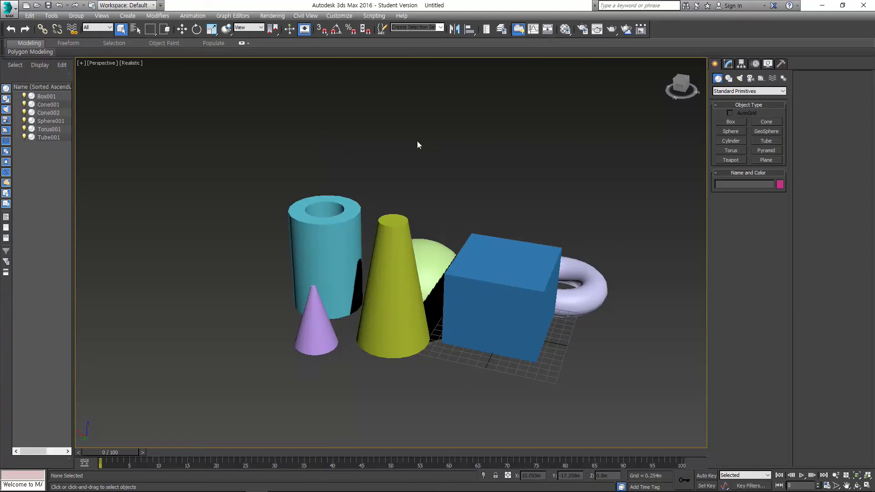
key(F4)
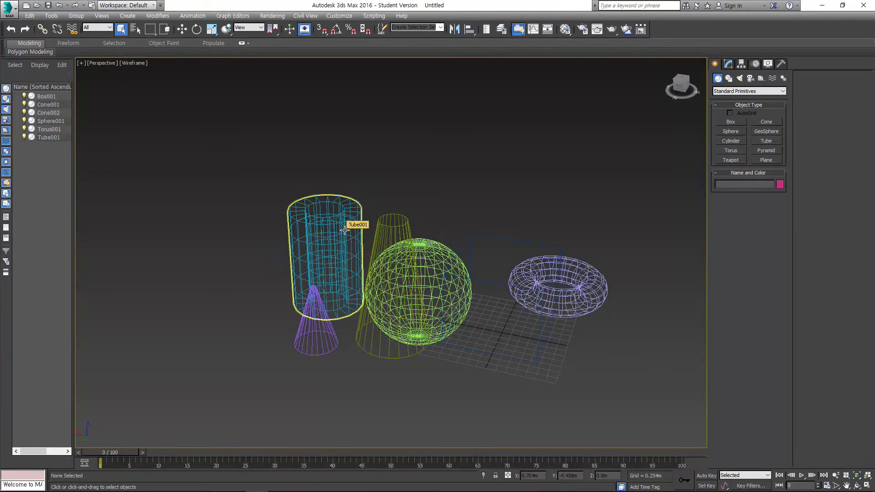
key(F3)
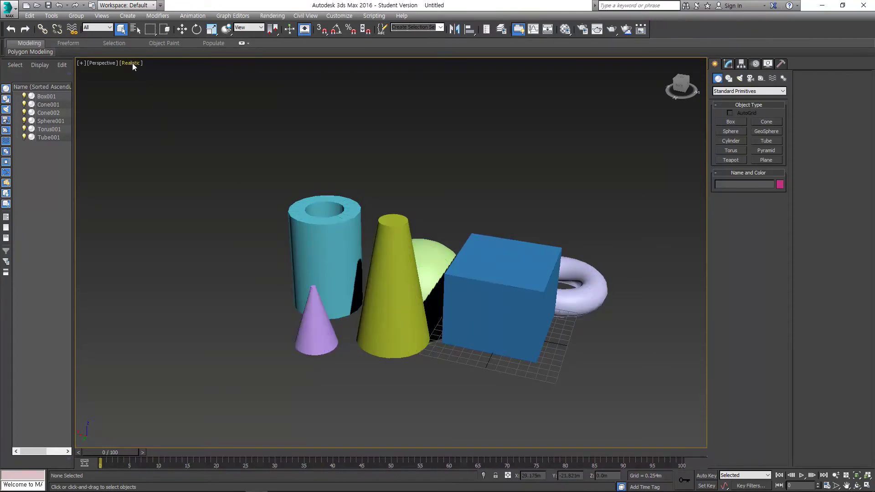
key(F3)
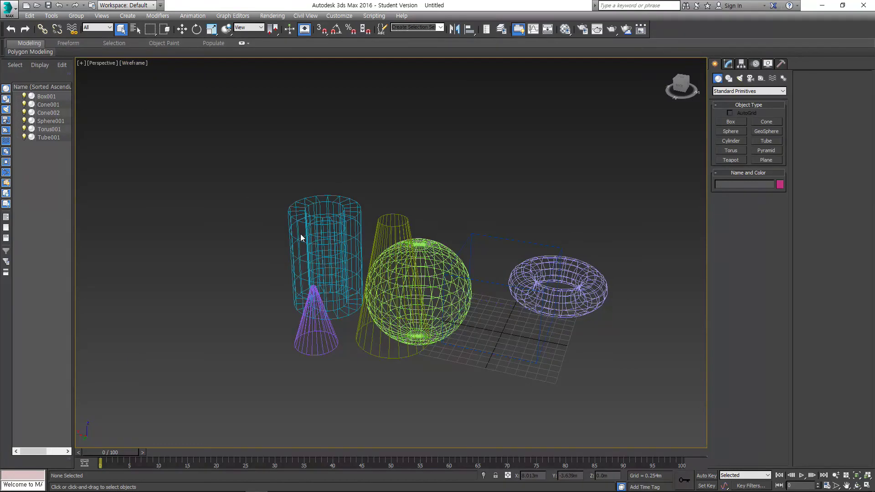
Choose Realistic from the viewport's shading modes, and briefly consult the Notepad shortcut notes before returning to 3ds Max.
click(135, 66)
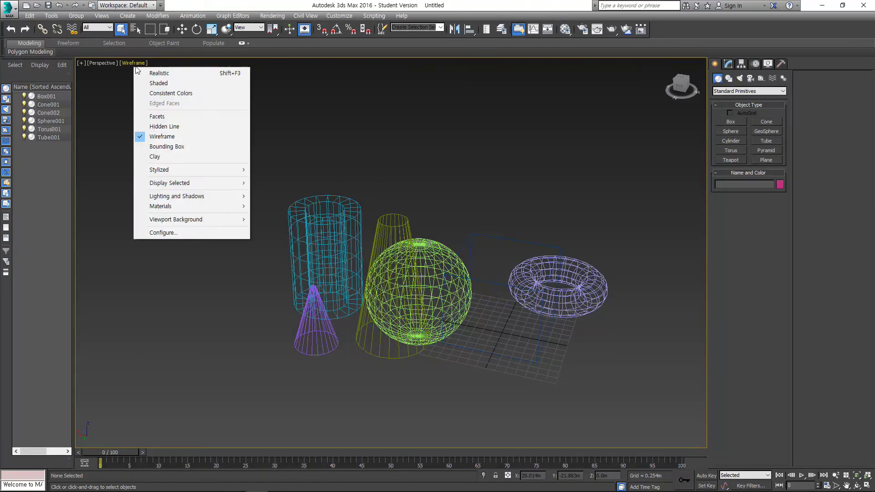
click(152, 73)
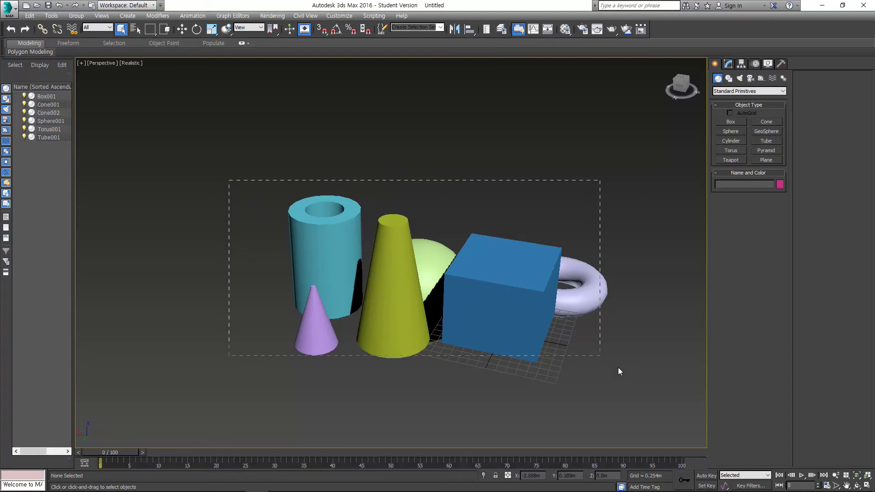
key(alt+Tab)
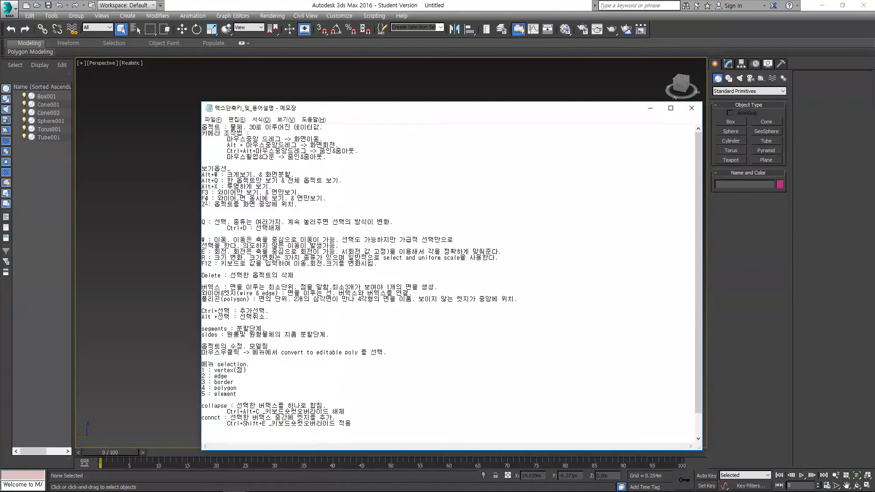
key(alt+Tab)
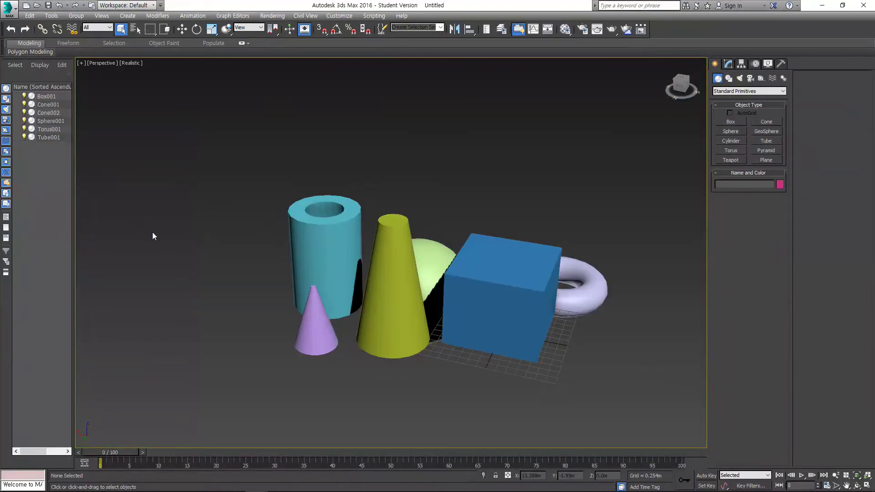
Select the tall cone and view it up close, clear the selection, and frame all objects in the viewport.
click(388, 281)
alt+middle_drag(424, 265, 362, 291)
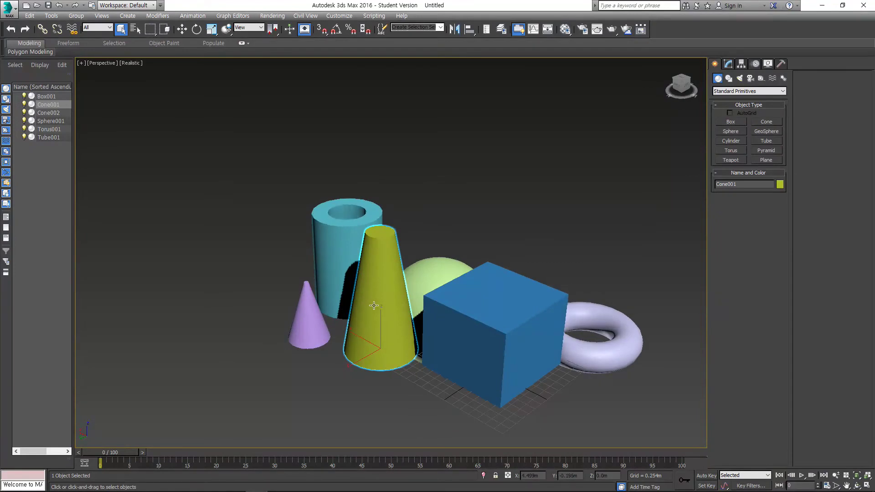
scroll(392, 299, up, 3)
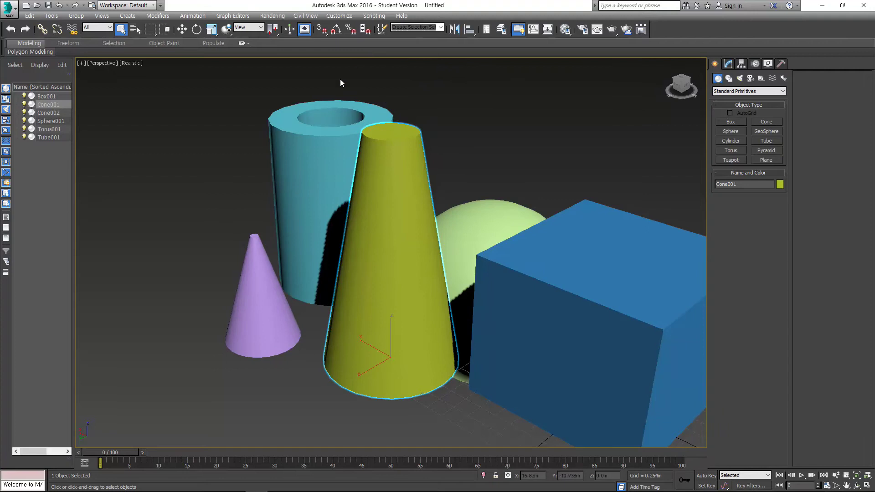
click(431, 176)
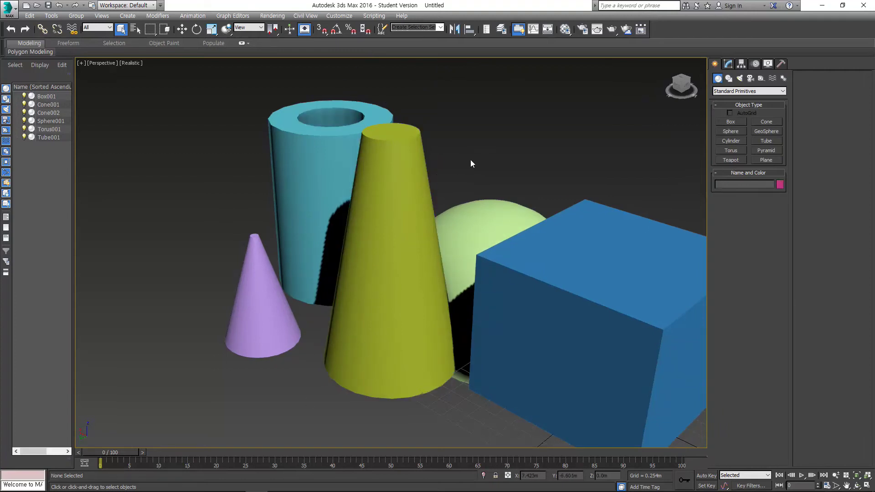
key(z)
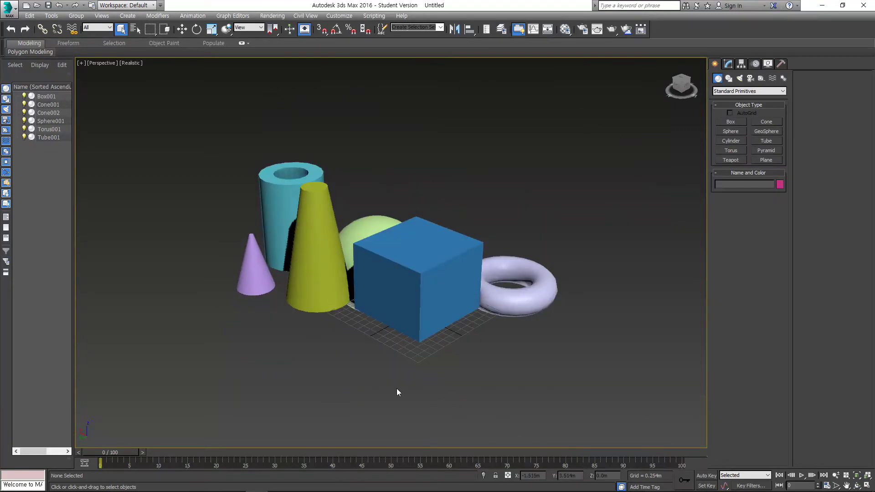
Switch to the Notepad shortcut notes, highlight the line about the Z shortcut, and return to 3ds Max.
key(alt+Tab)
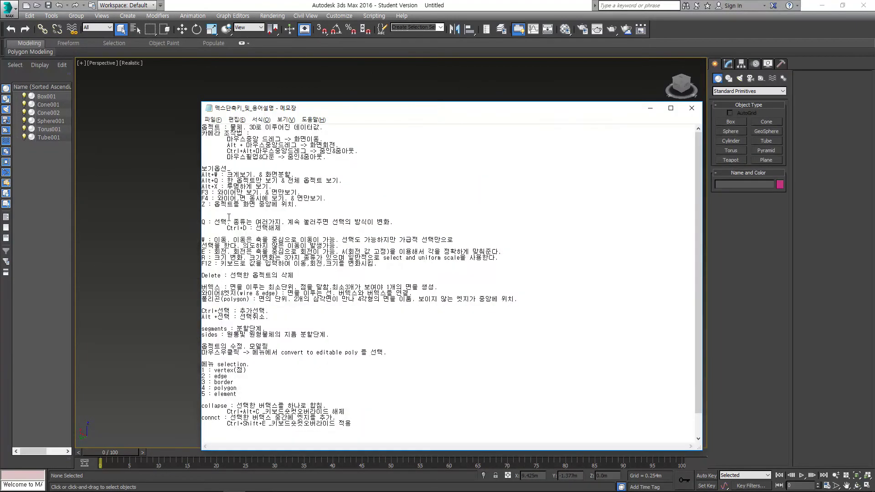
drag(202, 204, 297, 205)
click(309, 212)
key(alt+Tab)
Delete the tube, the small cone, the tall cone and the sphere one after another.
click(303, 214)
click(280, 191)
key(Delete)
click(264, 255)
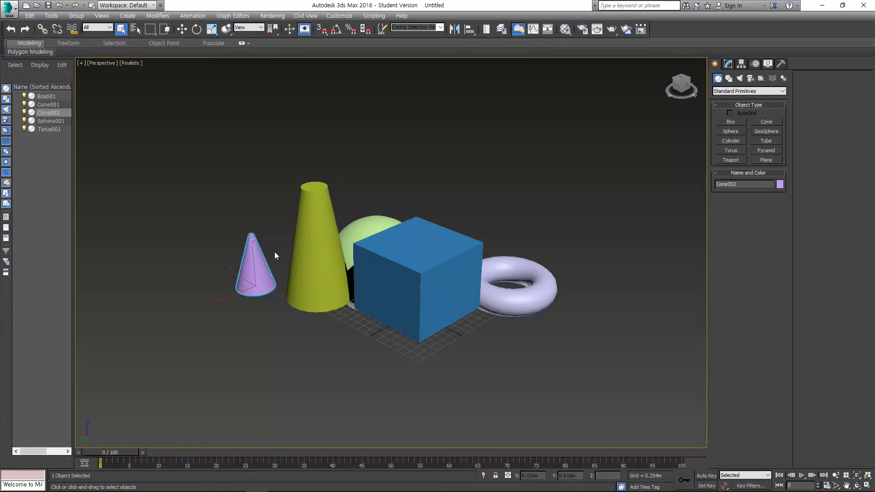
key(Delete)
click(309, 246)
key(Delete)
click(349, 241)
key(Delete)
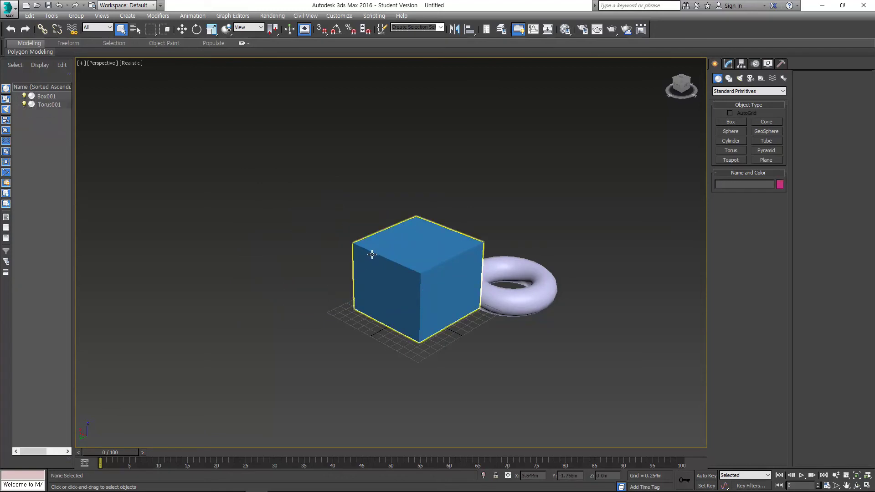
Undo the deletions of the sphere, both cones and the tube.
key(ctrl+z)
key(ctrl+z)
key(ctrl+z)
key(ctrl+z)
key(ctrl+z)
key(ctrl+z)
key(ctrl+z)
key(ctrl+z)
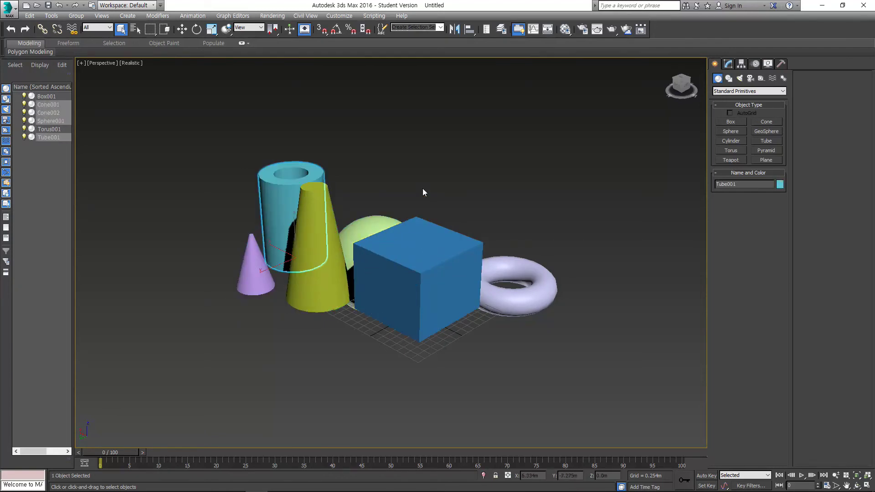
Add all six primitives to the selection one by one, starting with the tube, and turn on edged faces in the viewport.
click(267, 183)
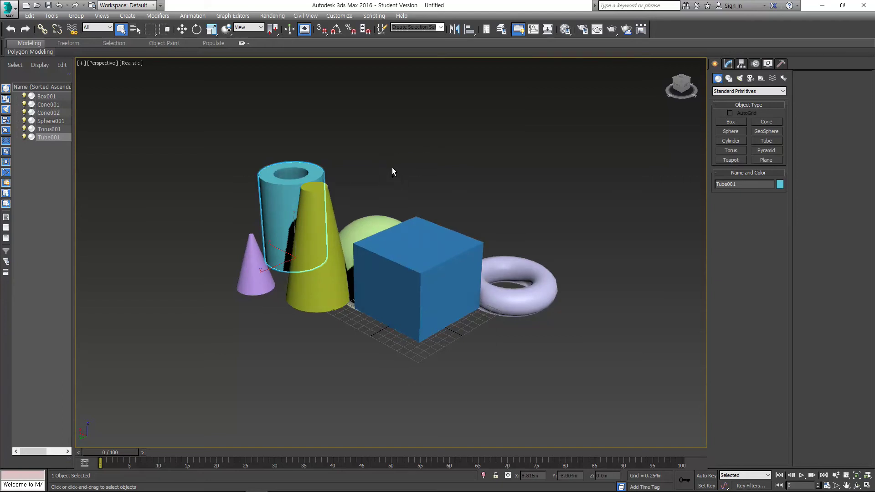
ctrl+click(376, 217)
ctrl+click(425, 220)
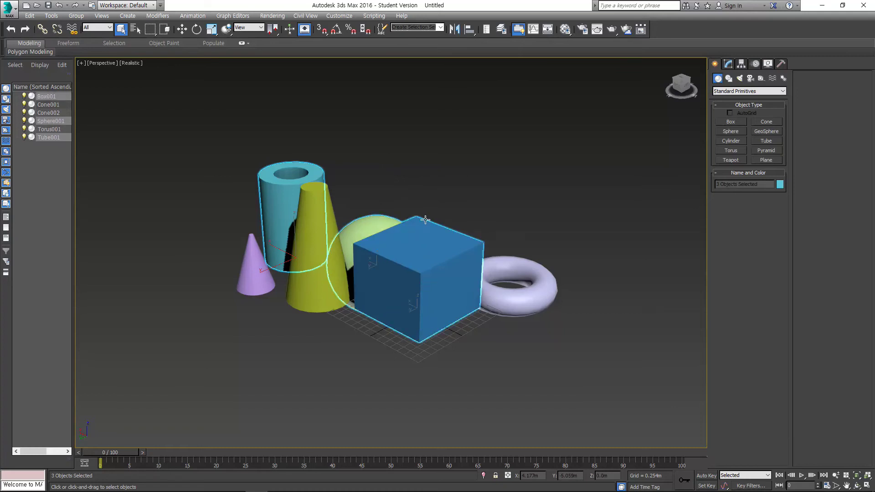
ctrl+click(528, 259)
key(F4)
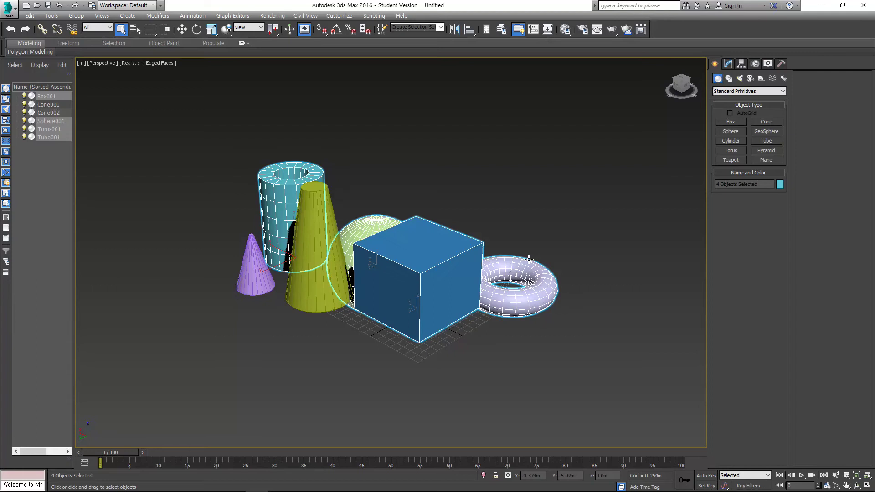
ctrl+click(329, 242)
ctrl+click(251, 272)
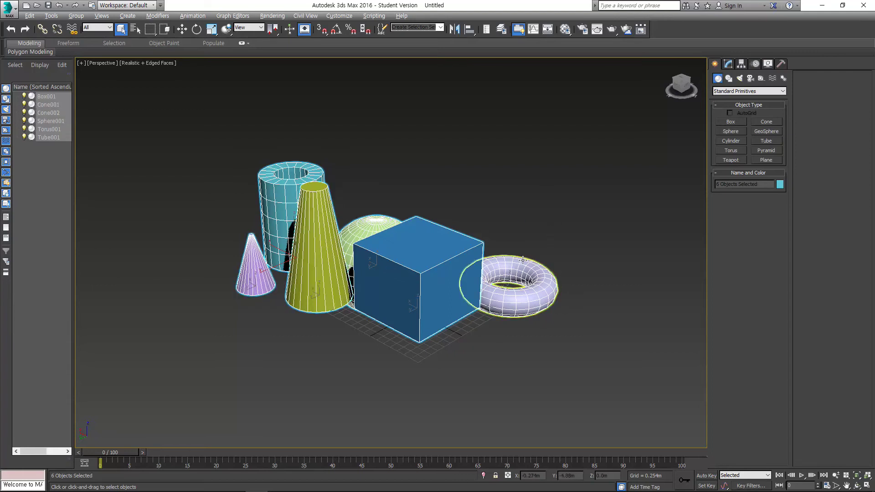
Remove the torus, box, sphere, tall cone and small cone from the selection one at a time, keeping only the tube.
alt+click(507, 284)
alt+click(453, 264)
alt+click(362, 230)
alt+click(319, 255)
alt+click(253, 271)
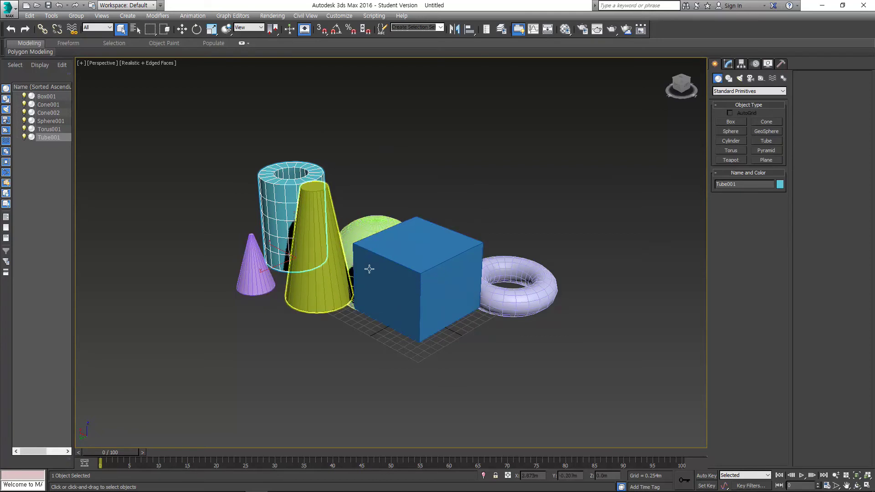
Add the sphere and the box to the tube's selection, and take both out of it again.
ctrl+click(372, 225)
ctrl+click(433, 239)
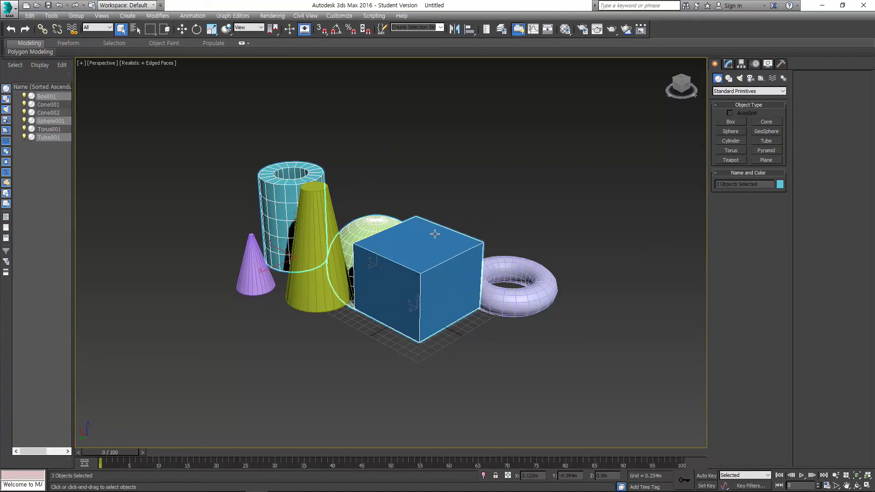
alt+click(464, 265)
alt+click(390, 223)
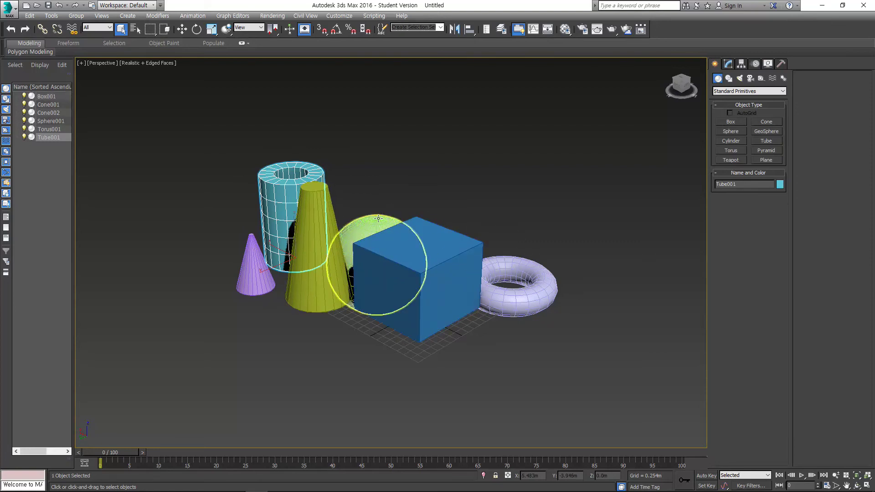
key(alt)
Add the tall cone, sphere, box and torus to the selection with a region, and try subtracting objects with another region.
drag(564, 179, 589, 194)
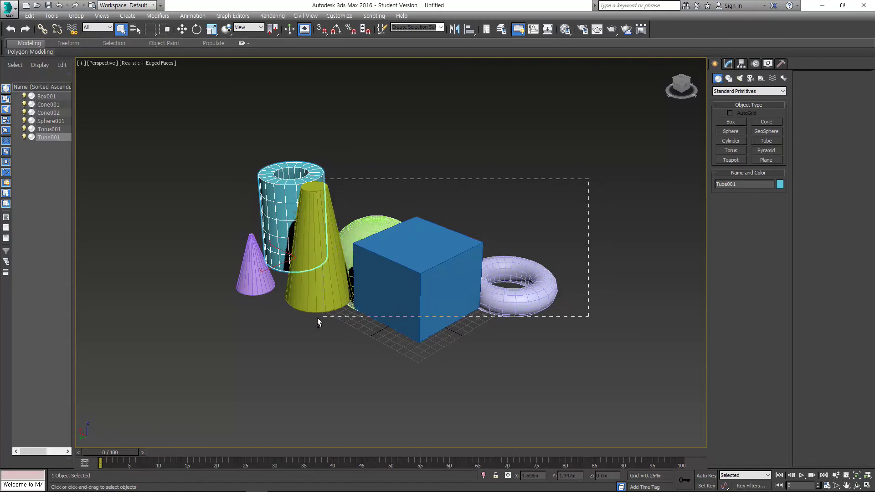
drag(335, 316, 334, 317)
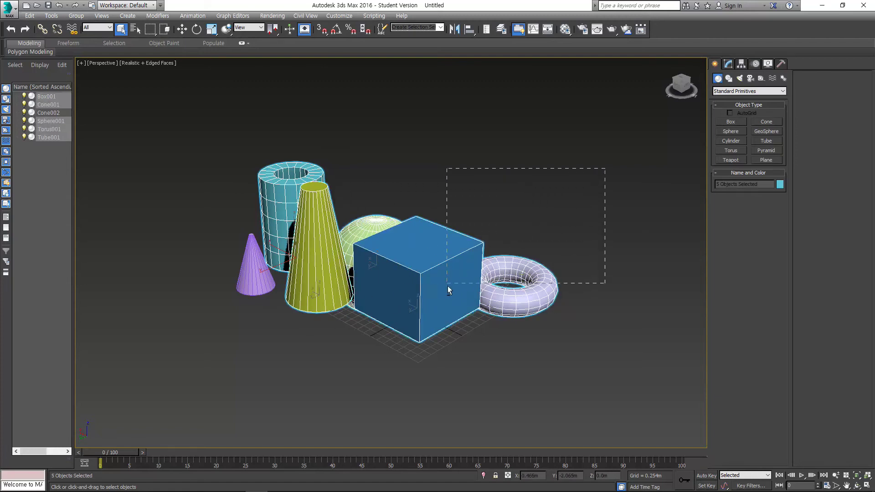
alt+drag(447, 286, 447, 289)
click(501, 207)
Region-select the tube, sphere and both cones and delete them, and delete the torus so only the box remains.
middle_drag(457, 262, 473, 285)
drag(334, 346, 335, 346)
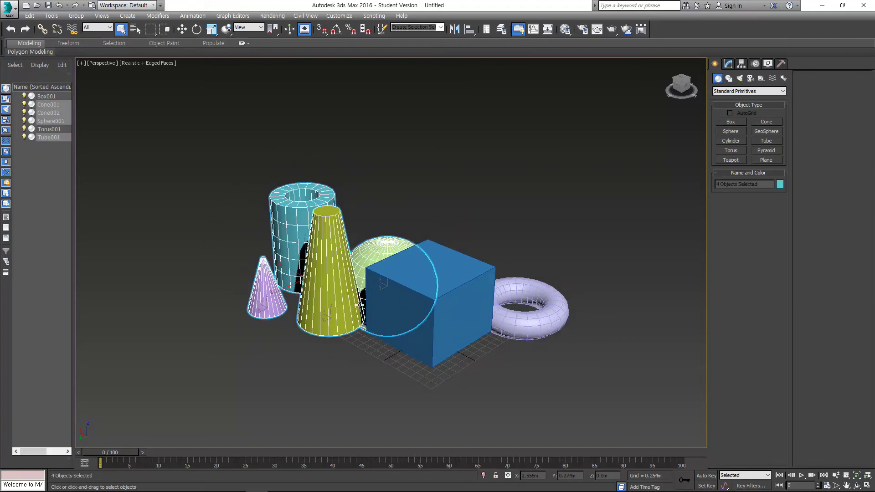
key(Delete)
click(515, 323)
key(Delete)
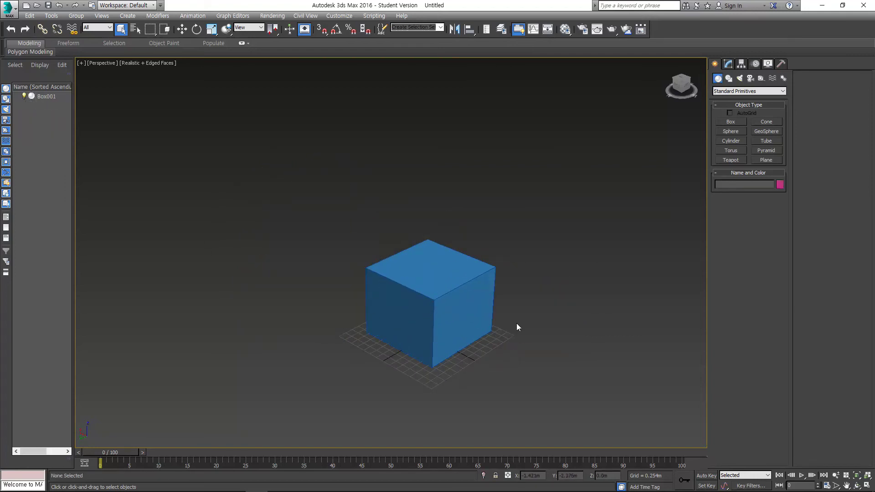
Select the box, activate the Move tool briefly, and return to the Select tool with the box viewed closer.
click(441, 272)
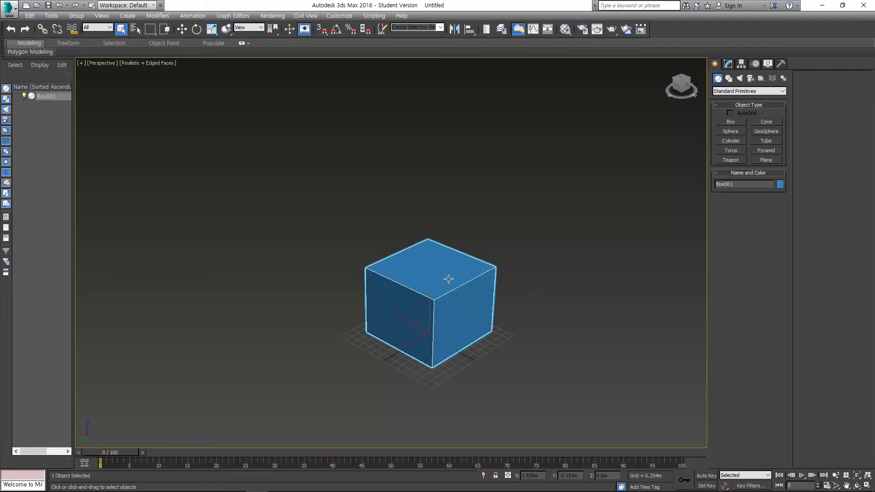
middle_drag(449, 276, 421, 237)
key(w)
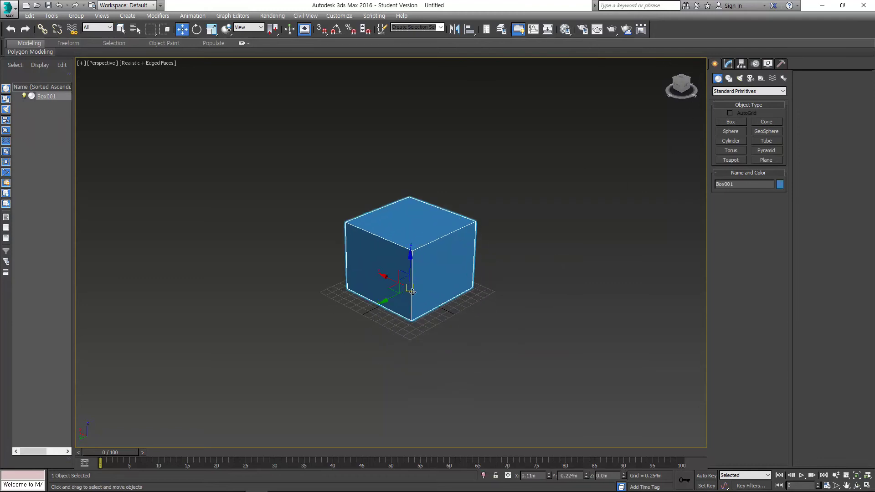
key(q)
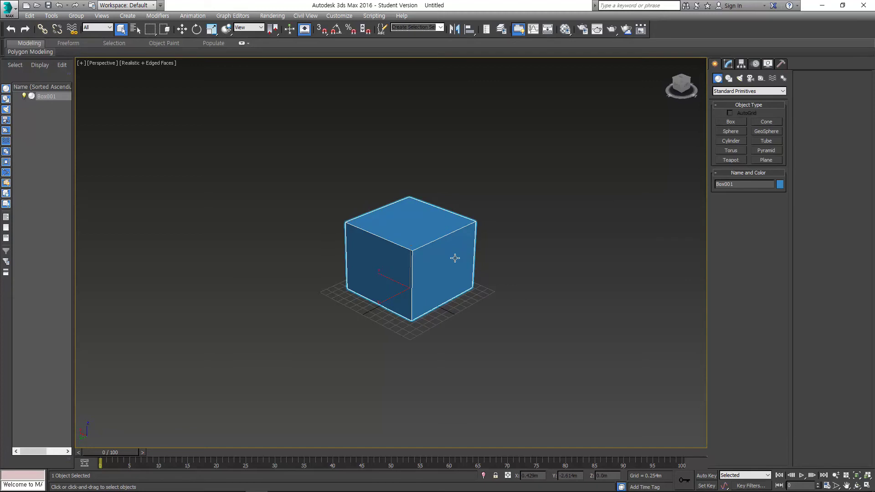
middle_drag(401, 261, 411, 281)
scroll(424, 273, up, 3)
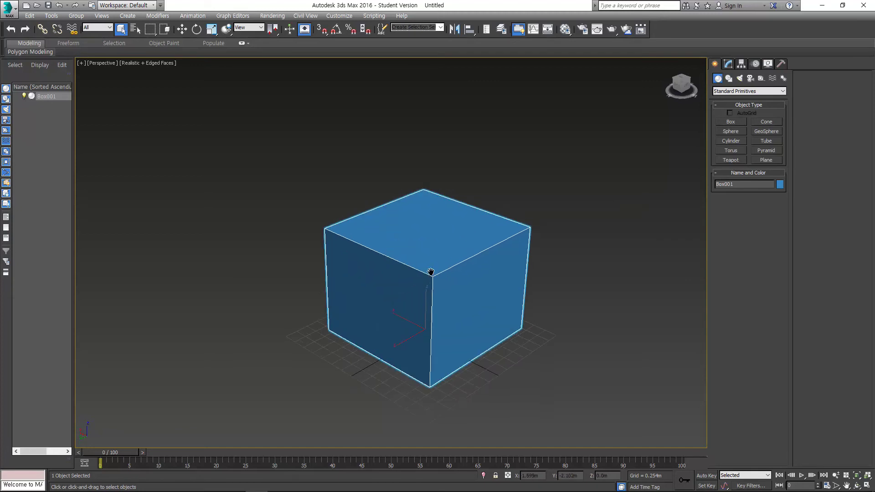
Switch to the notes, highlight the lines on selecting and deselecting, and return to 3ds Max to reselect the box.
key(alt+Tab)
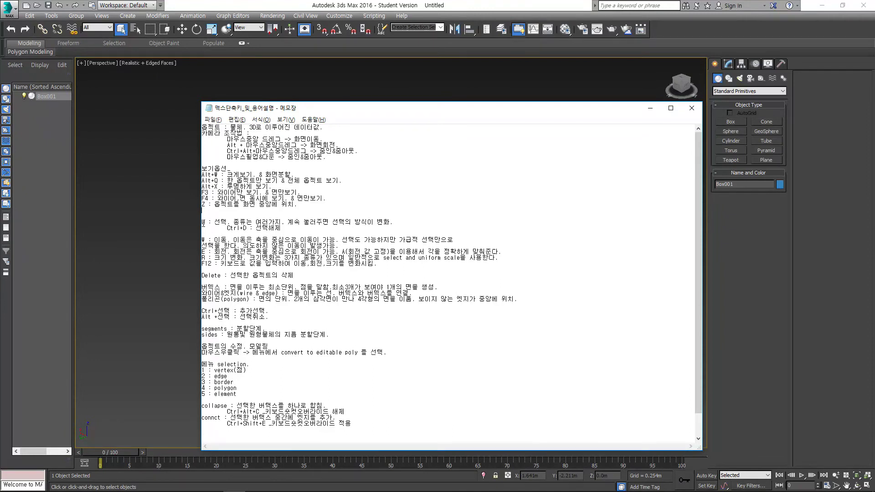
drag(203, 223, 283, 230)
click(159, 263)
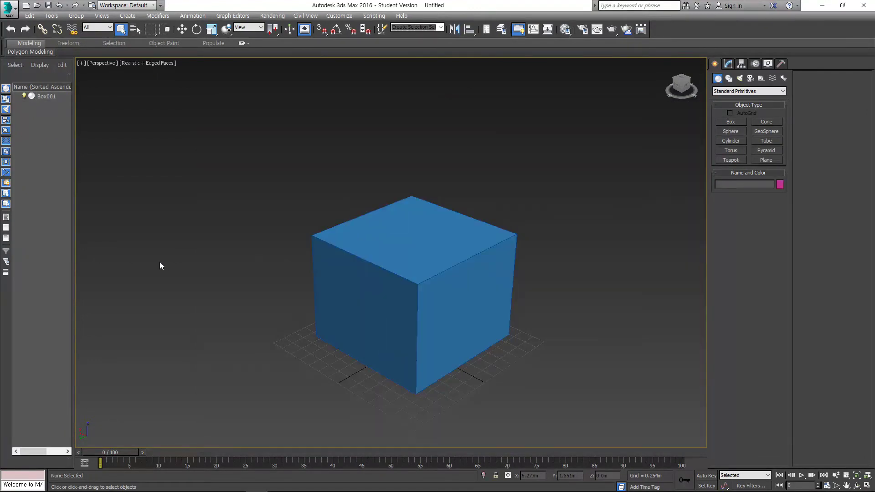
click(355, 227)
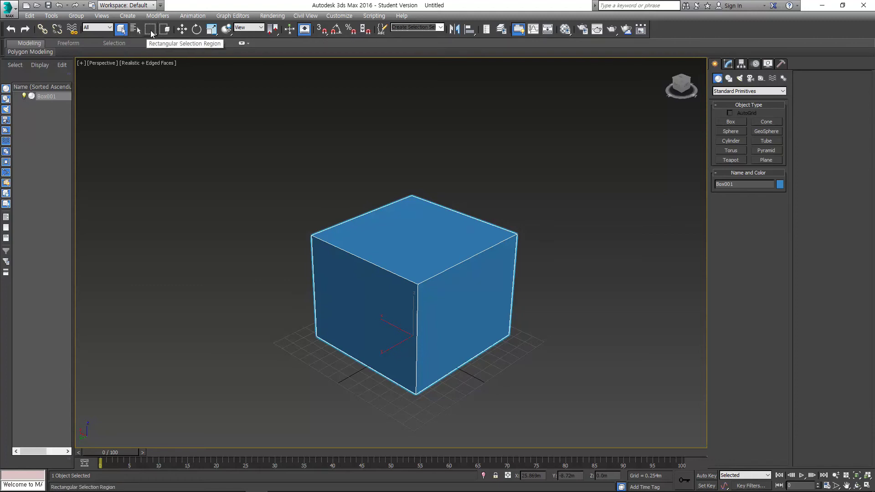
Select the box with a rectangular region, deselect it, and select it again with a circular region.
mouse_move(150, 33)
mouse_down()
mouse_move(151, 99)
mouse_move(154, 46)
mouse_up()
click(364, 129)
middle_drag(398, 131, 379, 141)
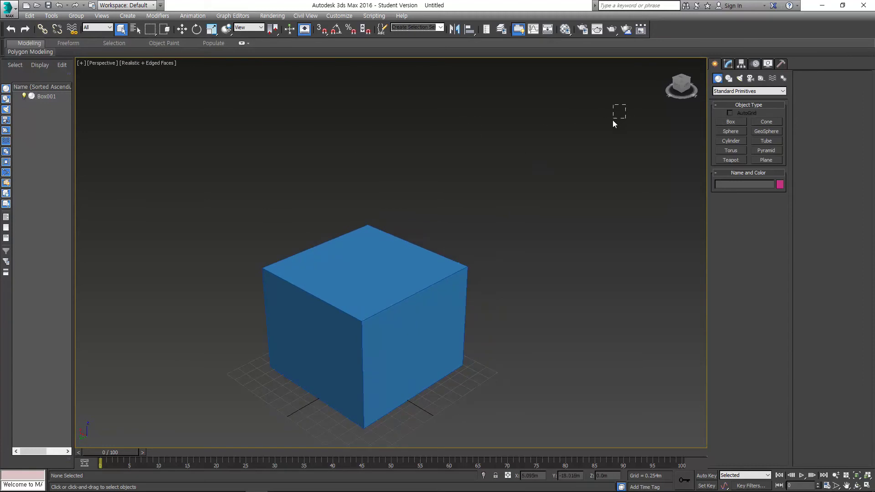
drag(474, 250, 425, 299)
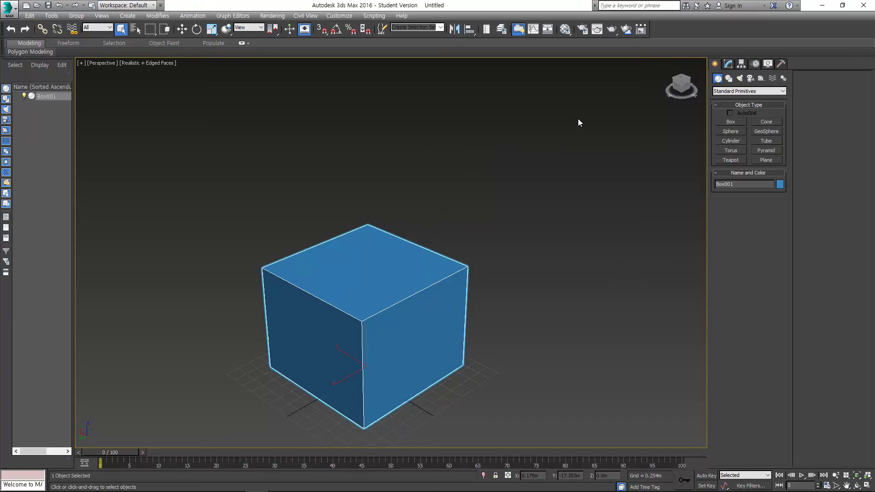
click(555, 170)
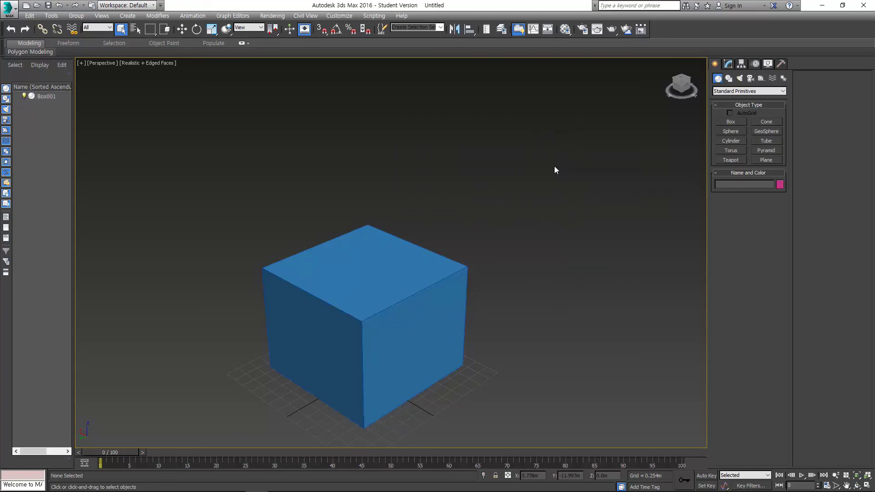
key(q)
drag(569, 133, 337, 338)
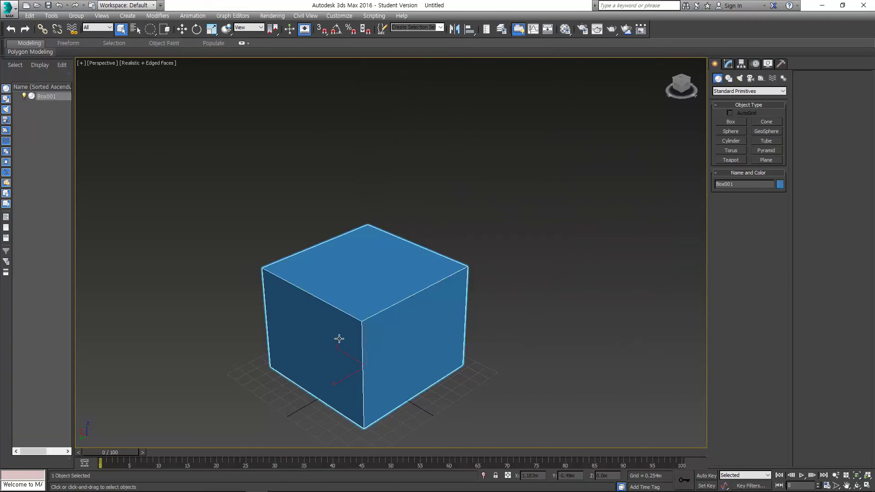
Try other selection region shapes around the box, and select the box with a circular region.
click(149, 29)
click(150, 72)
key(q)
drag(341, 151, 147, 275)
mouse_move(424, 344)
mouse_down()
mouse_move(606, 184)
mouse_move(561, 234)
mouse_up()
key(q)
click(545, 143)
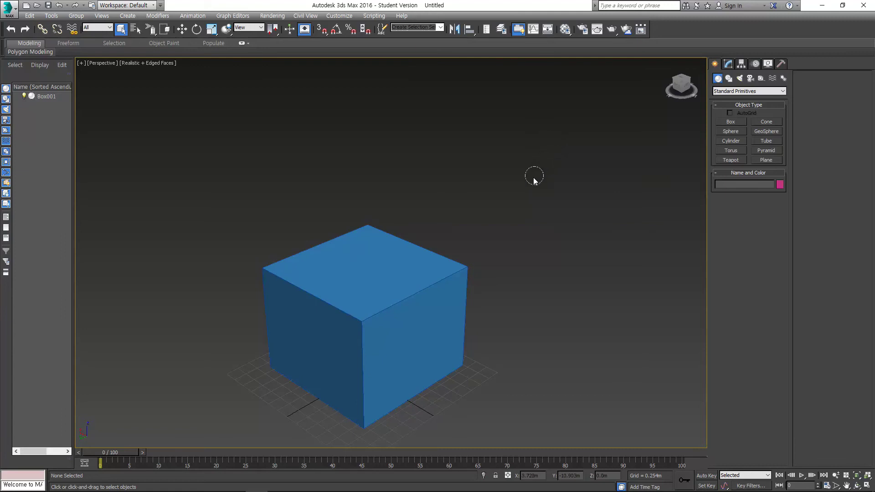
click(470, 264)
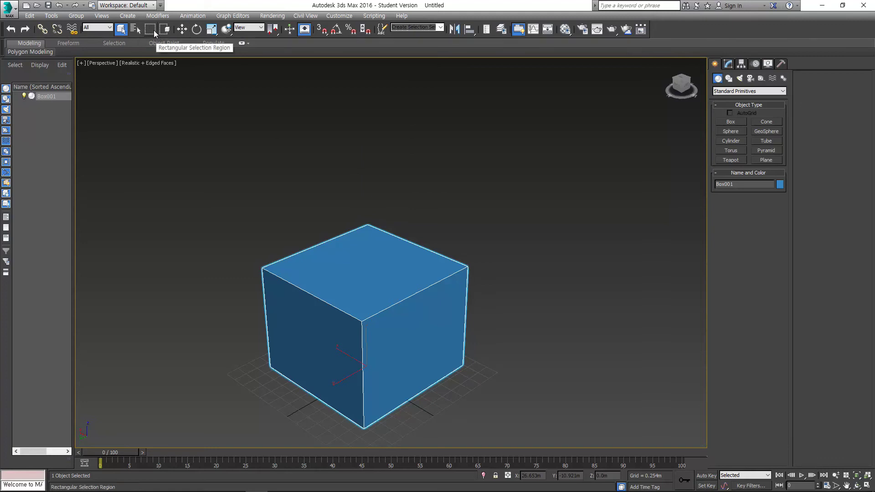
Deselect the box and undo the deselection, do both once more, and leave the box deselected.
click(459, 181)
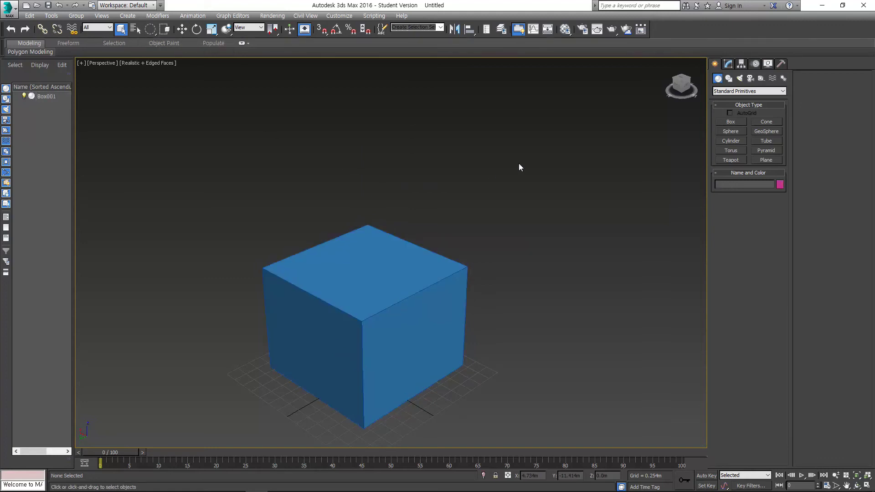
key(ctrl+z)
click(462, 185)
key(ctrl+z)
click(308, 179)
drag(150, 30, 153, 29)
middle_drag(377, 221, 446, 201)
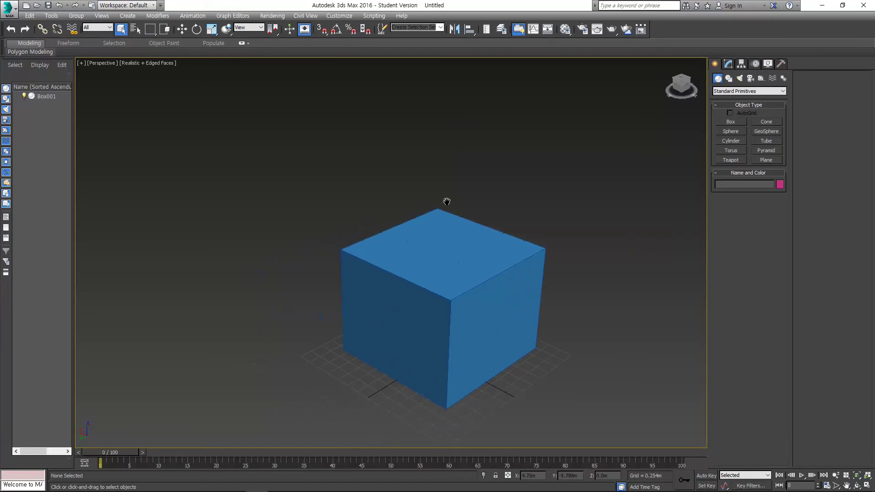
mouse_move(499, 215)
alt+middle_down()
mouse_move(390, 225)
mouse_move(501, 216)
alt+middle_up()
Check the notes again, select the box, and switch briefly to the Move tool and back to Select.
key(alt+Tab)
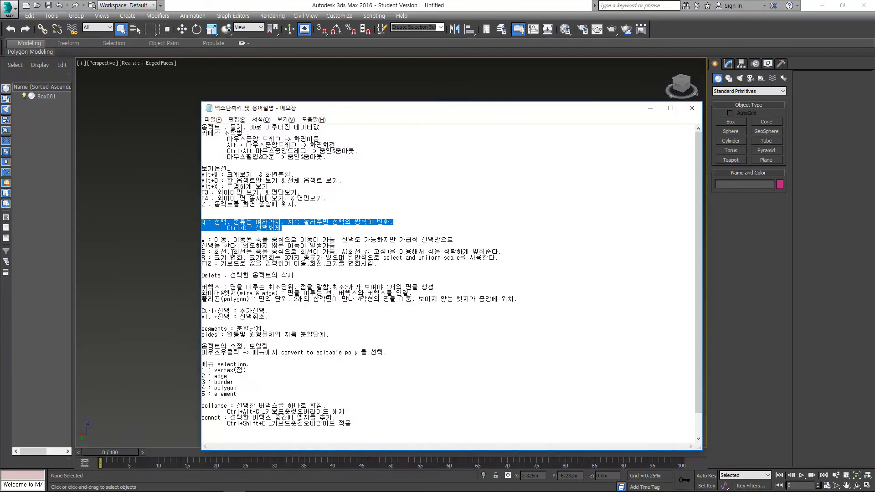
key(alt+Tab)
click(480, 247)
alt+middle_drag(480, 248, 488, 202)
key(w)
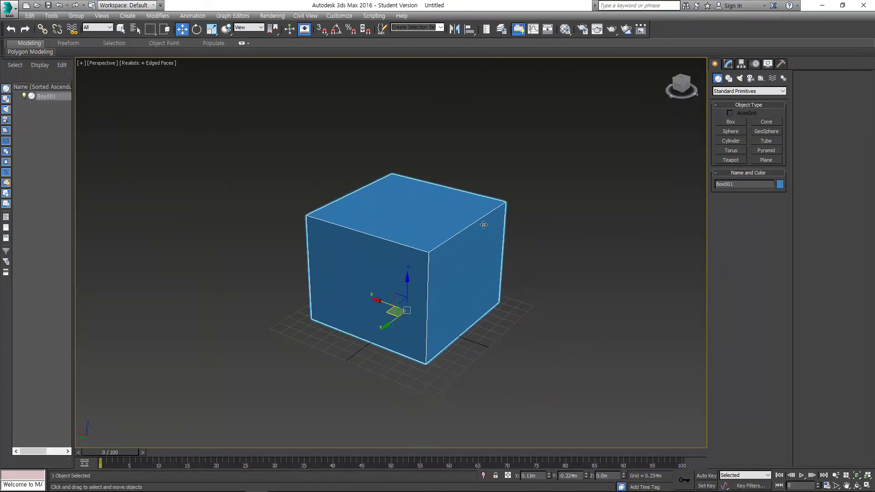
key(q)
Move the box freely with the Move tool to about X 0.442 m, Y -0.14 m, Z 0.256 m.
scroll(407, 306, up, 3)
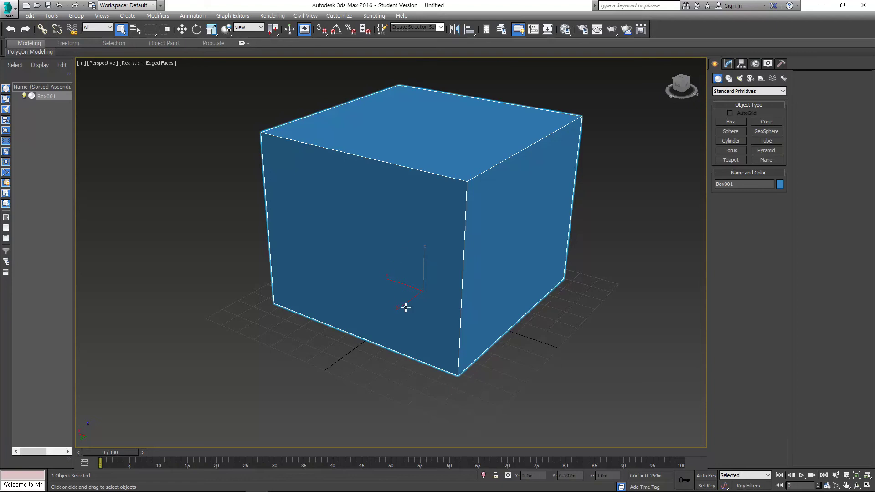
key(w)
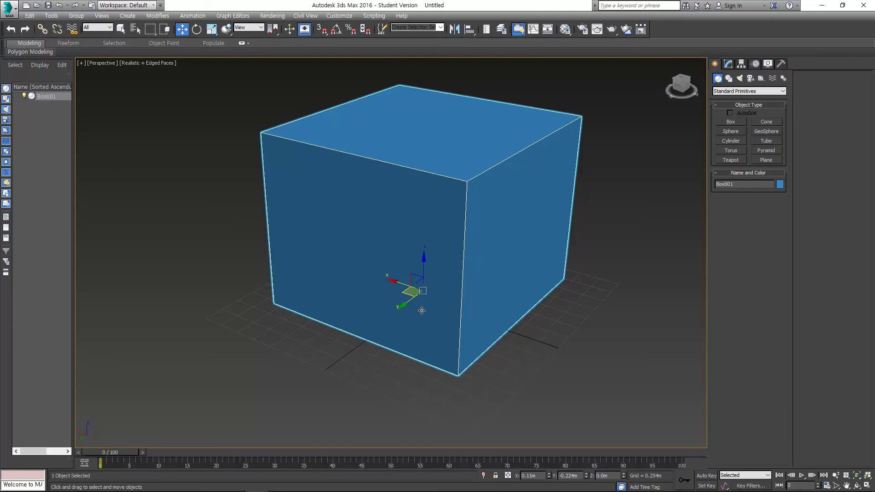
drag(426, 296, 401, 273)
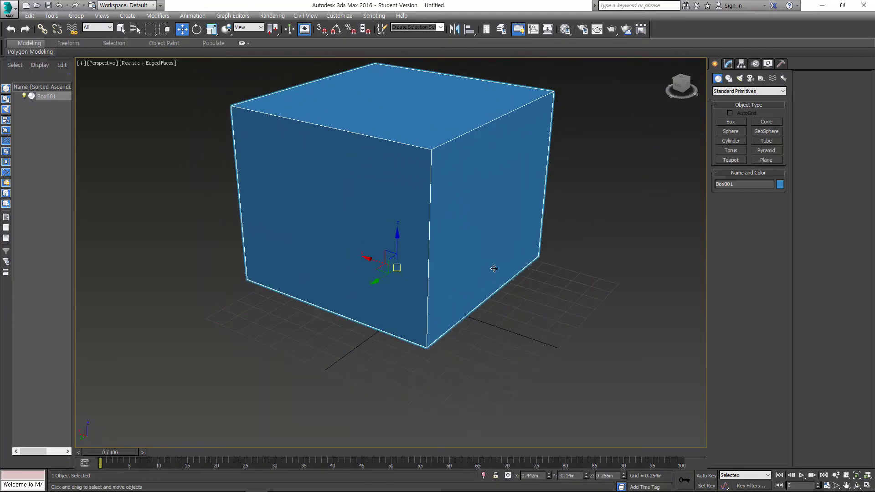
middle_drag(419, 247, 437, 262)
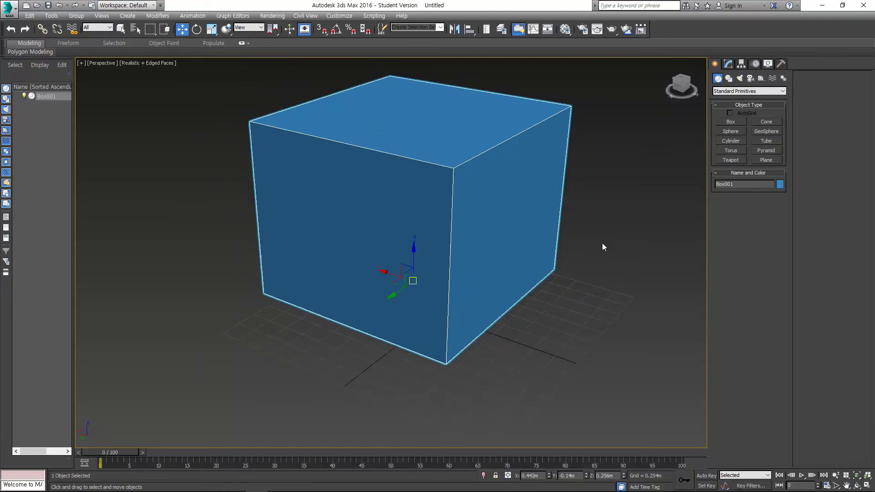
scroll(548, 213, down, 4)
scroll(627, 260, up, 1)
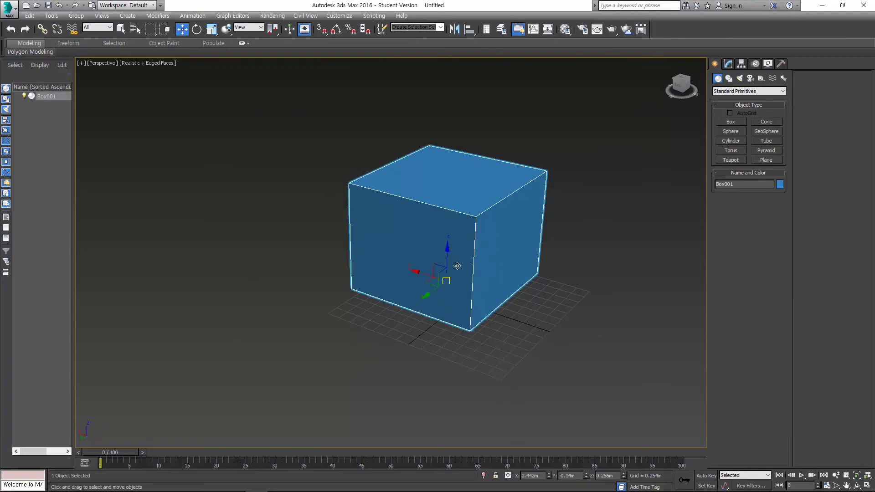
scroll(443, 278, down, 1)
scroll(442, 278, up, 2)
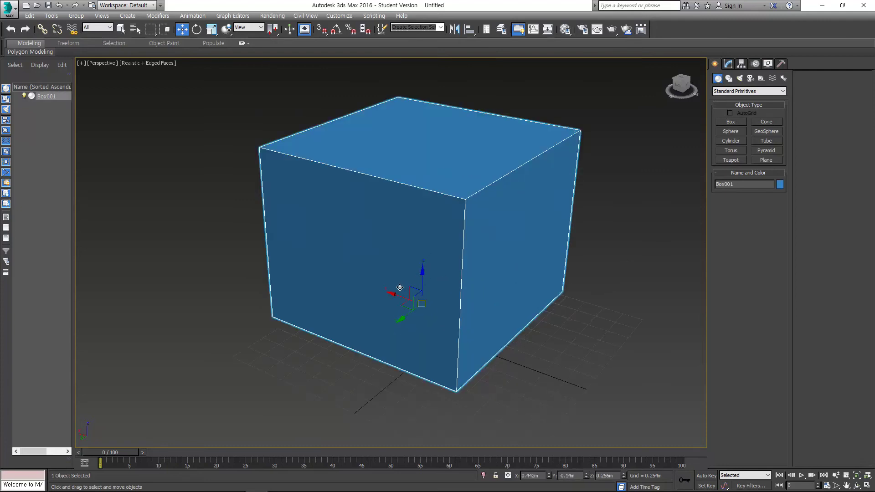
Move the box along the Y axis to about 0.915 m and along the X axis to about 0.523 m.
mouse_move(400, 321)
mouse_down()
mouse_move(455, 279)
mouse_move(378, 348)
mouse_move(433, 325)
mouse_move(451, 300)
mouse_move(390, 340)
mouse_move(481, 276)
mouse_move(408, 313)
mouse_up()
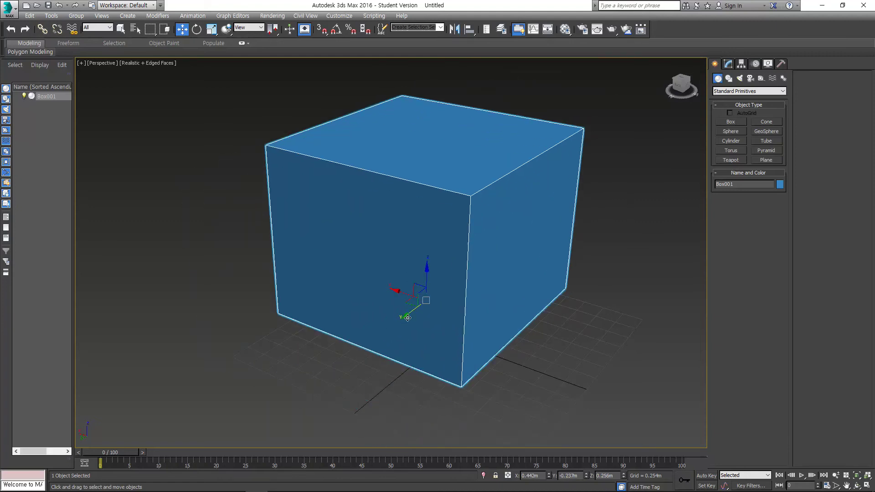
drag(408, 315, 437, 390)
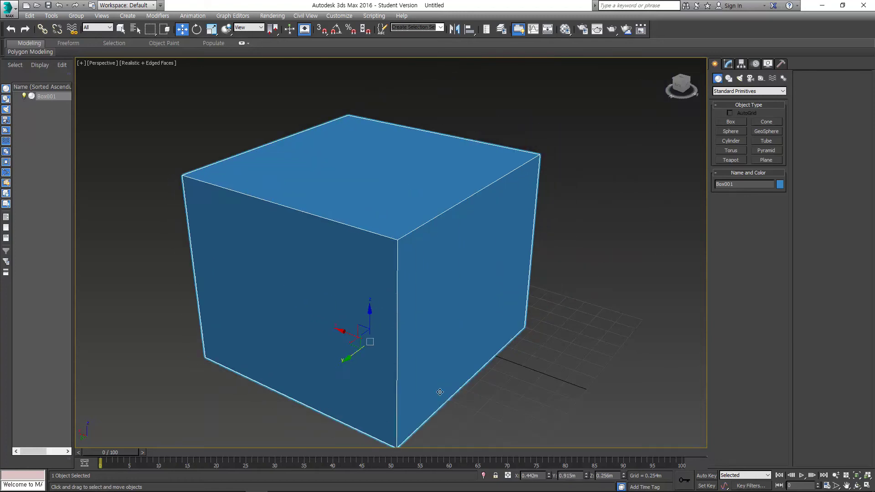
drag(341, 332, 376, 298)
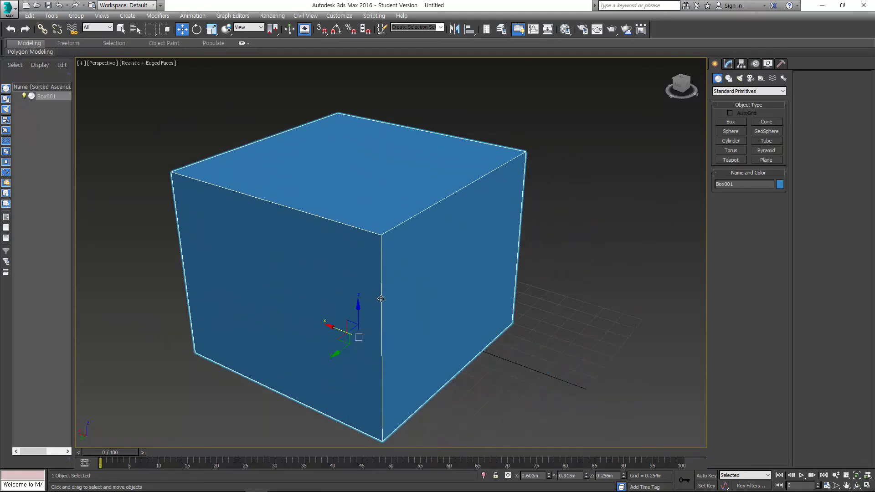
scroll(387, 282, down, 4)
scroll(424, 269, up, 4)
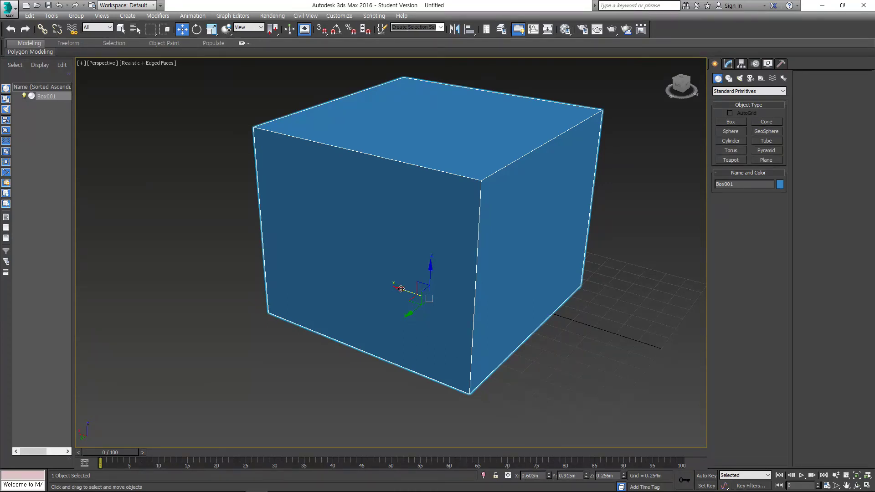
mouse_move(400, 288)
mouse_down()
mouse_move(474, 298)
mouse_move(354, 291)
mouse_move(273, 269)
mouse_move(433, 287)
mouse_move(405, 278)
mouse_up()
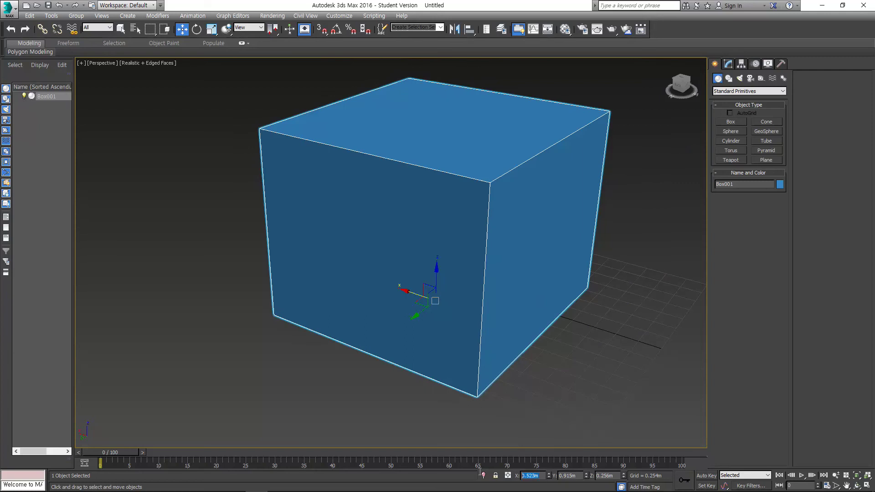
Set the box's X, Y and Z position coordinates to 0.
text(0)
key(Return)
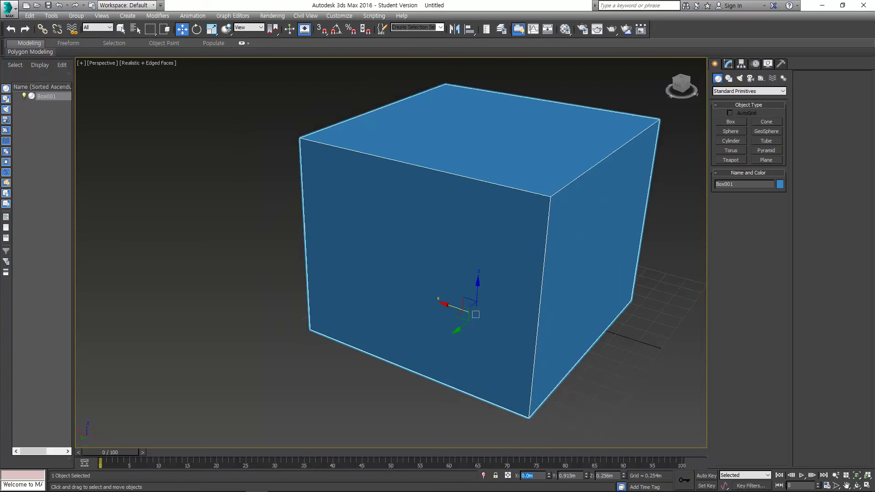
middle_drag(578, 389, 482, 356)
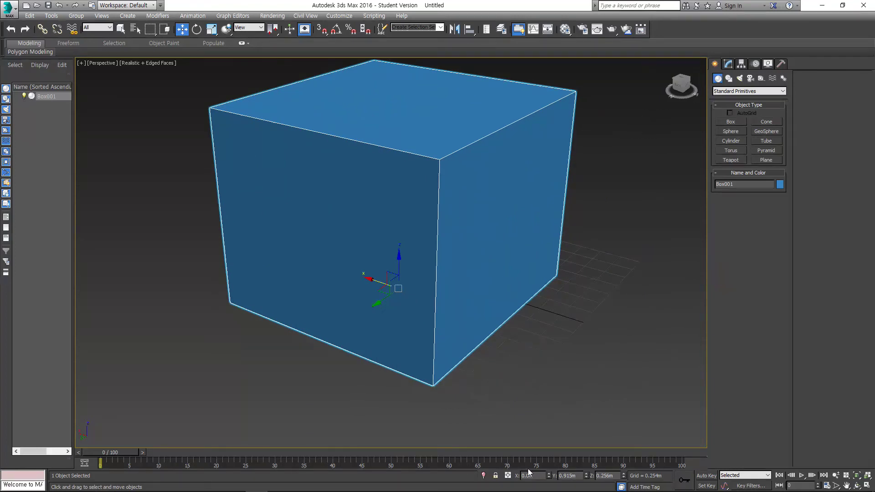
drag(372, 279, 309, 273)
drag(522, 343, 534, 433)
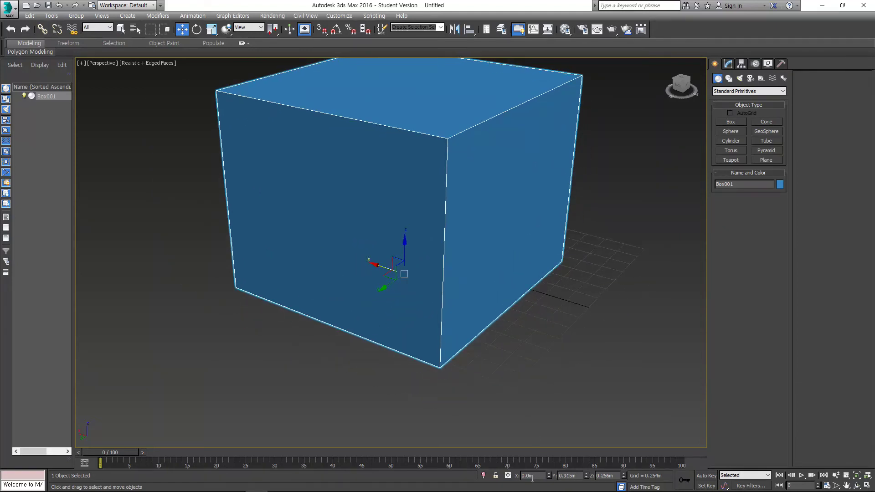
key(Tab)
text(0)
key(Tab)
text(0)
key(Return)
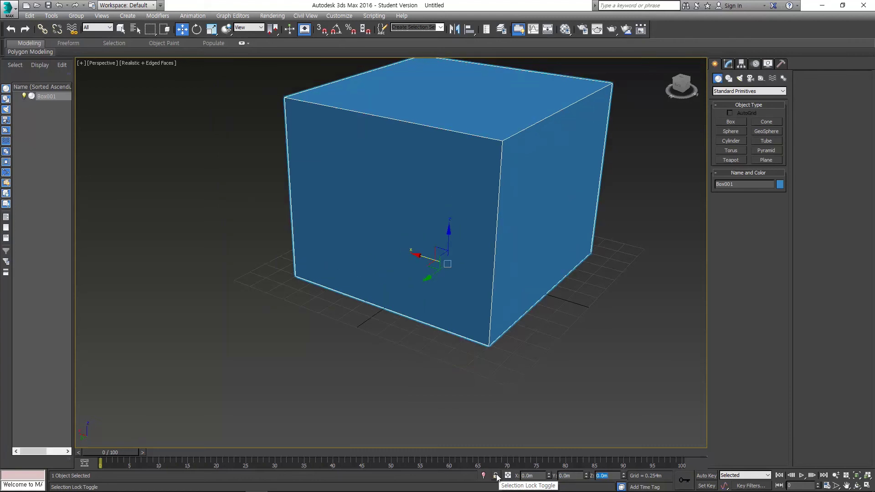
Check the box's X, Y and Z coordinate fields and keep the box selected for moving.
click(543, 358)
click(493, 289)
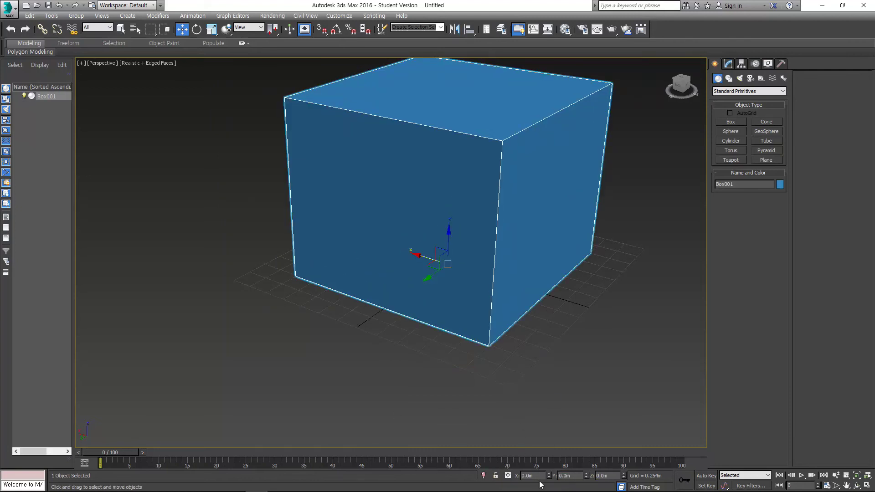
key(Tab)
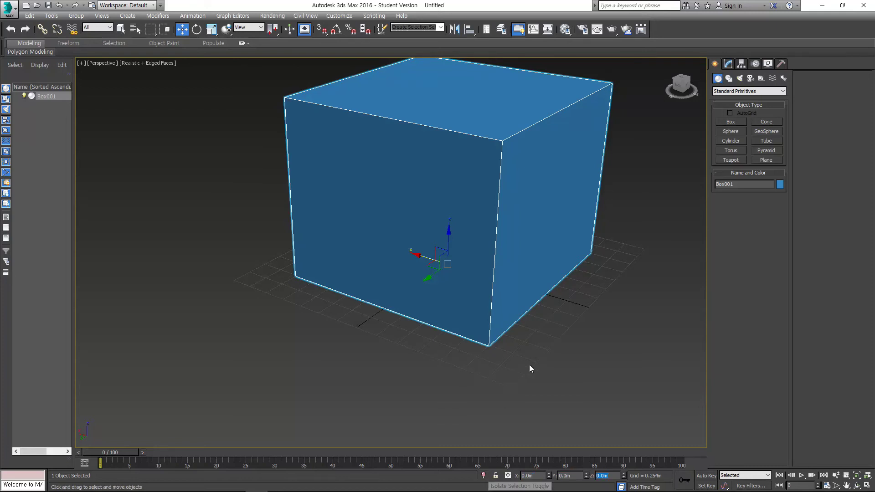
click(582, 357)
click(461, 284)
middle_drag(478, 260, 471, 283)
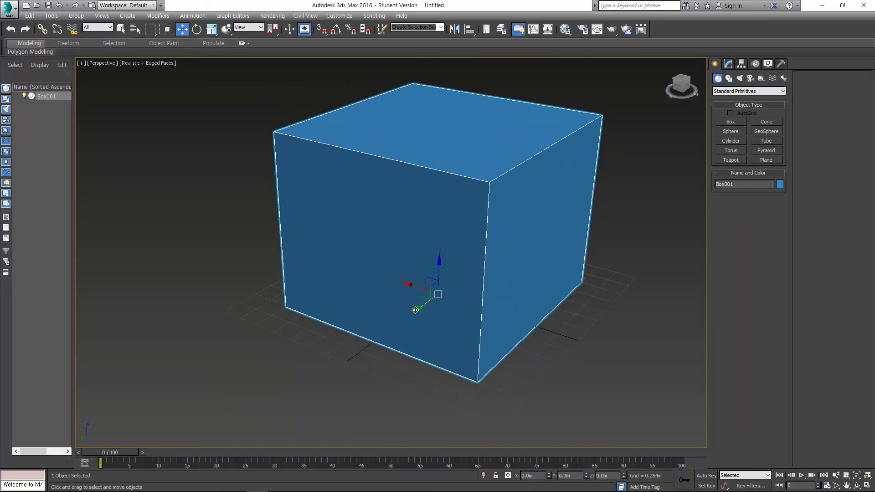
Move the box away from the origin, using the XZ plane handle and the free-move handle.
alt+middle_drag(413, 300, 577, 287)
scroll(438, 300, up, 5)
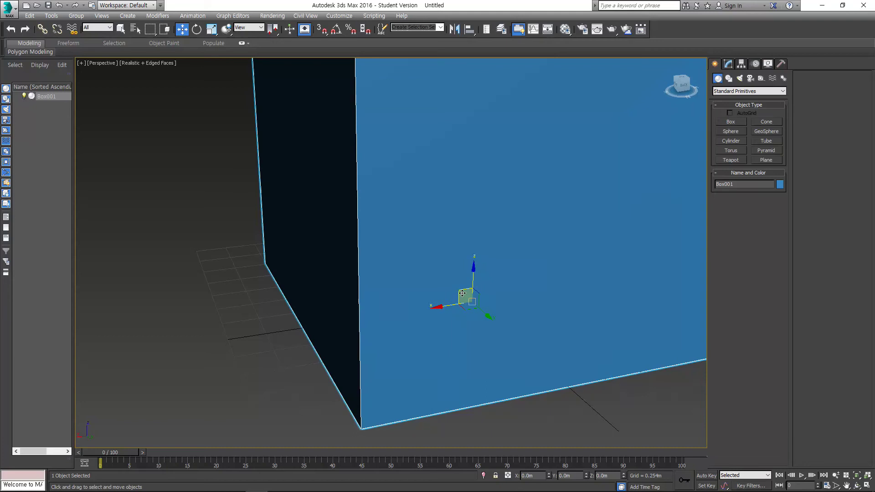
drag(460, 292, 477, 296)
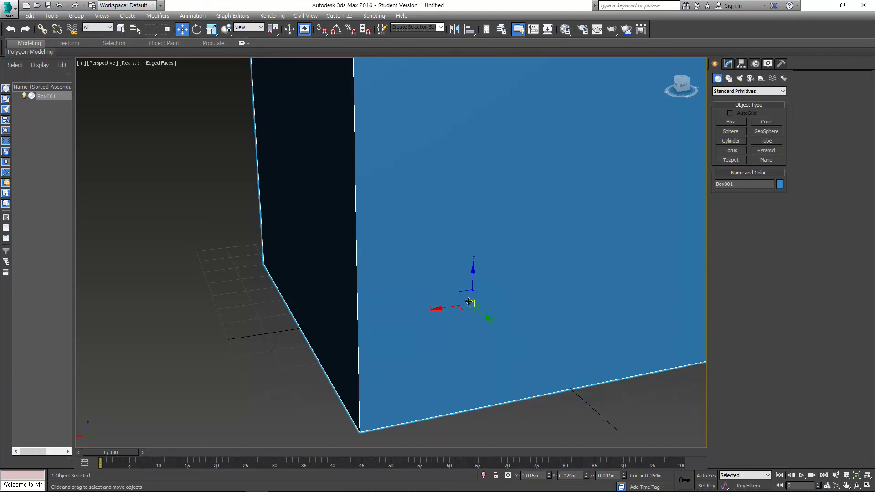
drag(470, 303, 552, 301)
alt+middle_drag(552, 301, 472, 348)
scroll(482, 338, down, 5)
drag(464, 344, 321, 263)
Return the box to the origin by entering 0 for its X, Y and Z coordinates.
double_click(531, 475)
text(0)
key(Tab)
text(0)
key(Tab)
text(0)
key(Return)
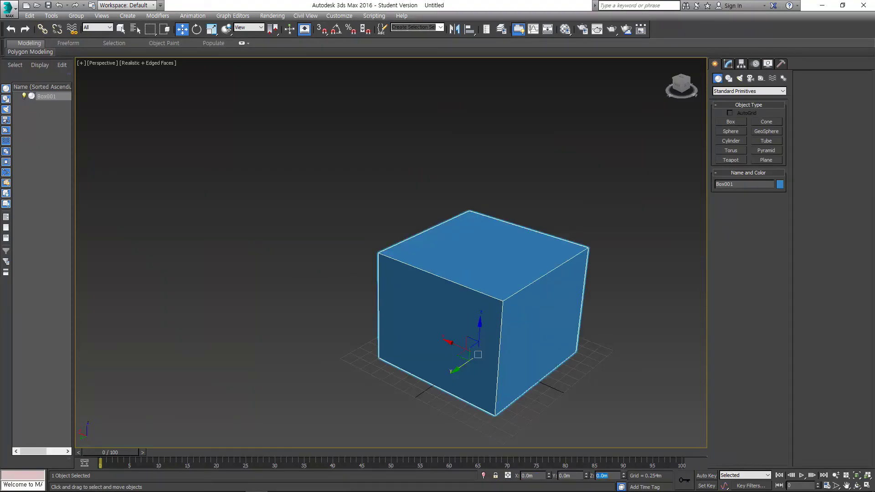
Return to the Select tool and show the box's modifier stack and dimension parameters.
middle_drag(501, 319, 468, 303)
key(q)
click(728, 64)
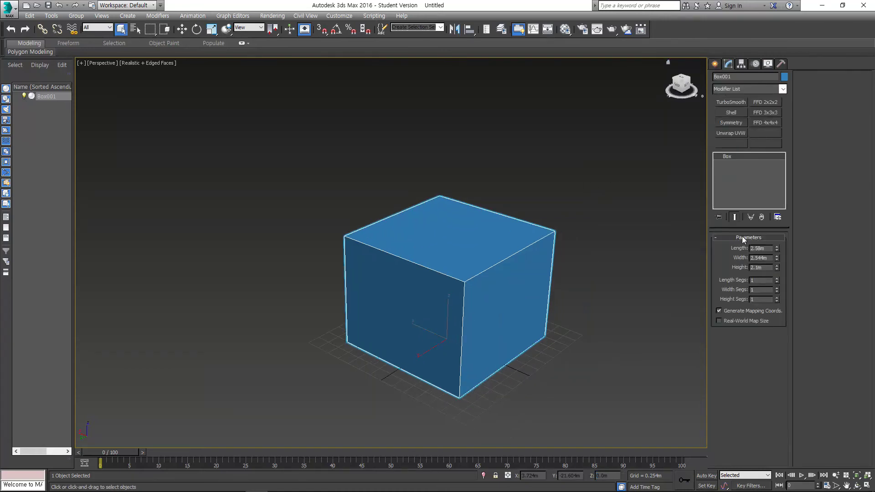
Set the box's length, width and height to 2 m and its length, width and height segments to 2.
text(2)
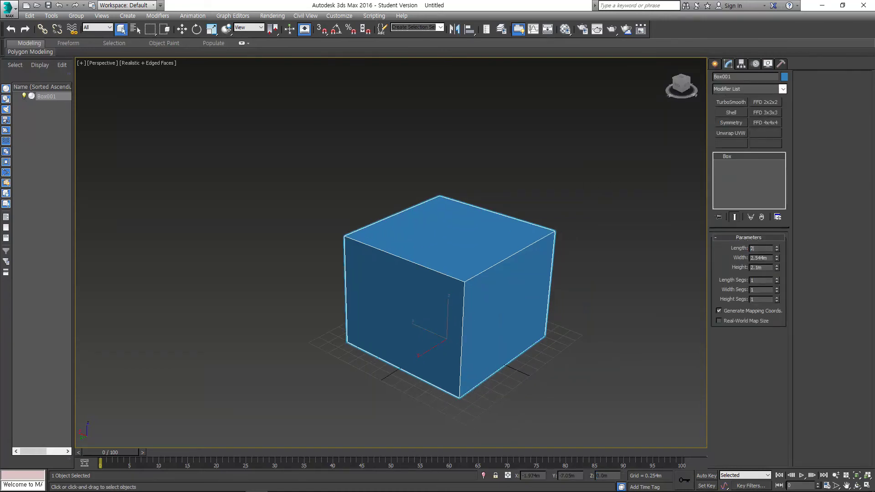
key(Tab)
text(2)
key(Tab)
text(2)
key(Tab)
text(2)
key(Tab)
text(2)
key(Tab)
text(2)
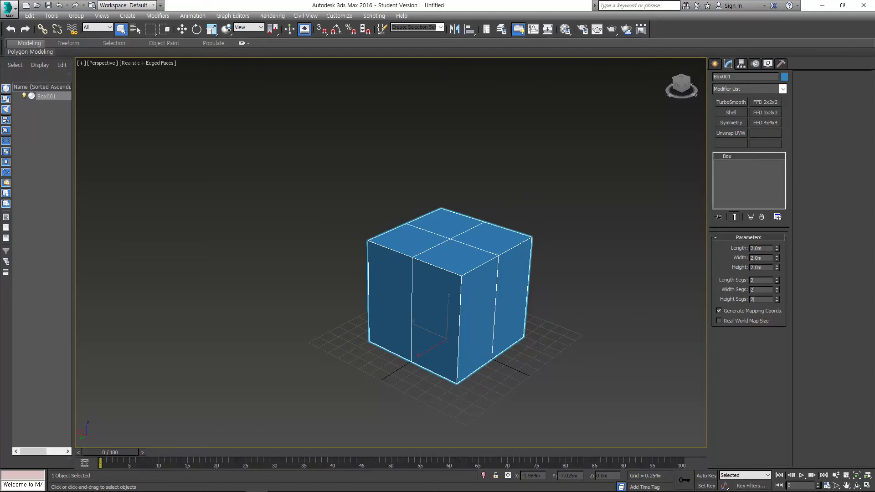
key(Return)
Deselect and reselect the box to examine its segment divisions.
click(569, 256)
click(448, 263)
click(578, 208)
click(457, 268)
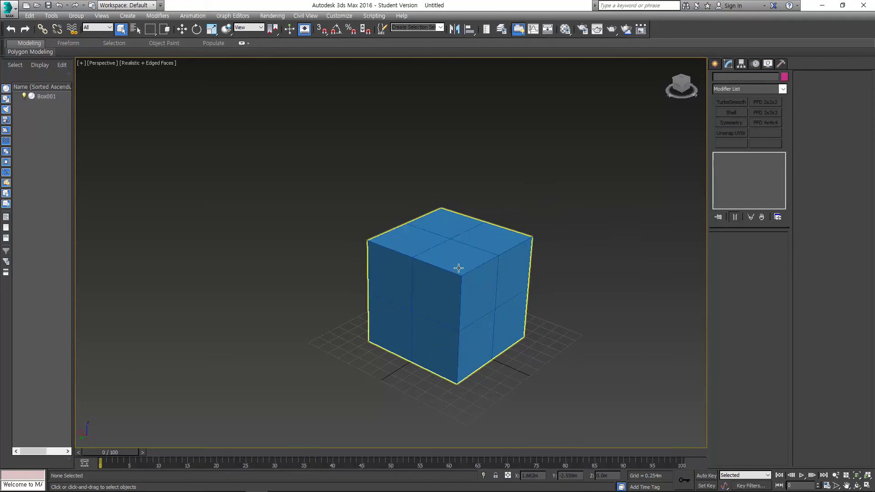
middle_drag(487, 258, 515, 269)
Check the Move entry in the Notepad shortcut notes, return to 3ds Max and activate the Move tool to examine the box's axes and coordinates.
key(alt+Tab)
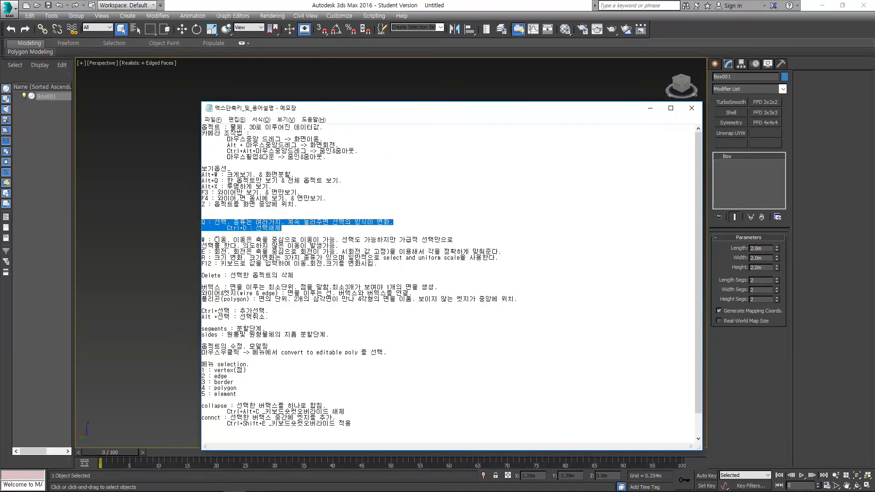
click(215, 240)
key(alt+Tab)
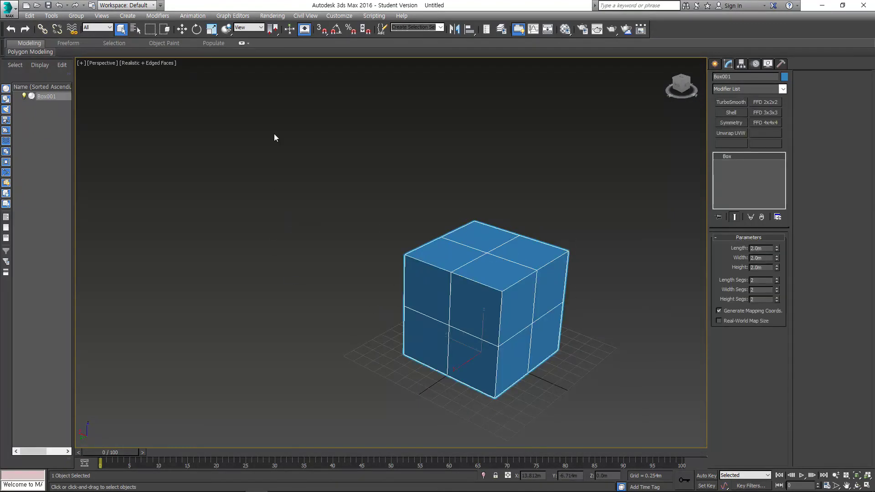
key(w)
middle_drag(533, 377, 541, 340)
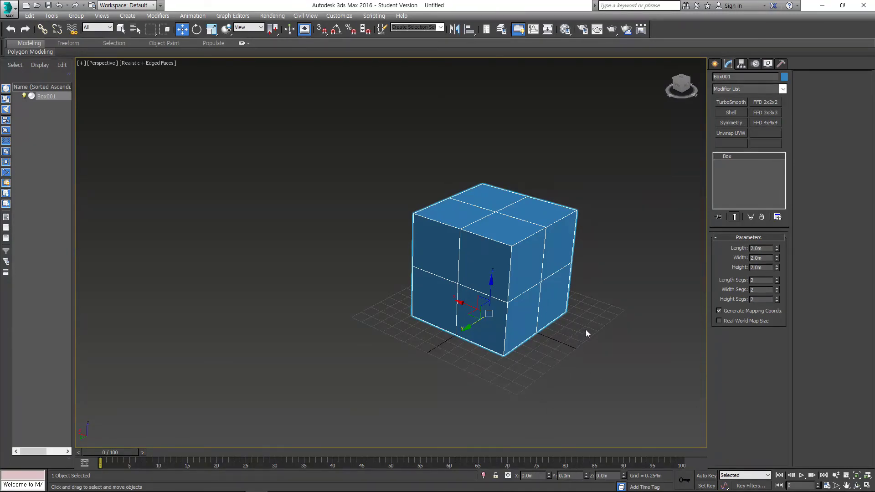
scroll(521, 318, up, 4)
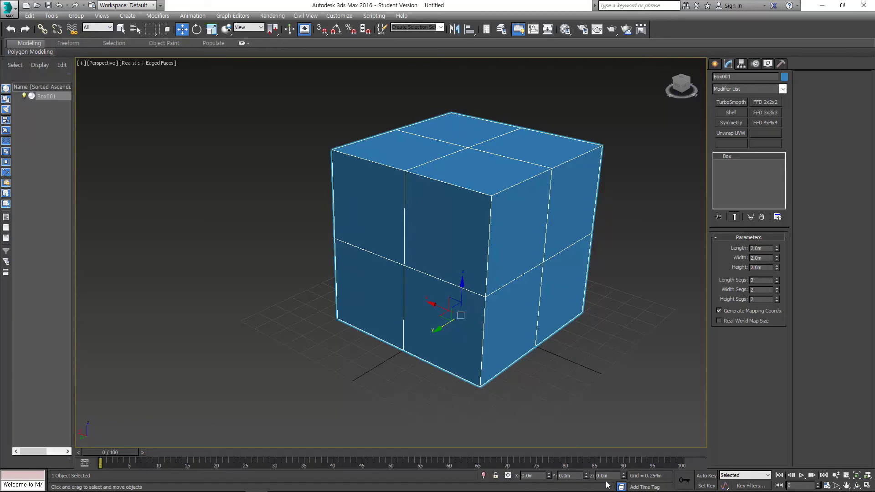
alt+middle_drag(523, 287, 518, 384)
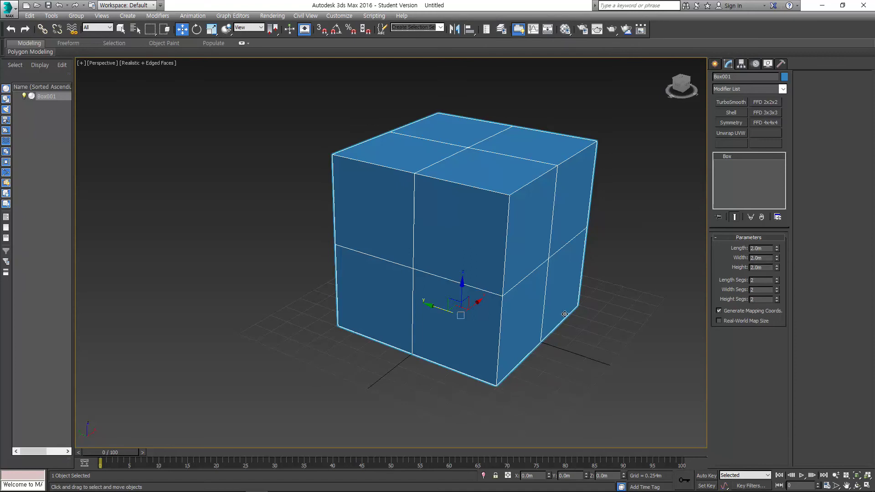
alt+middle_drag(461, 296, 446, 275)
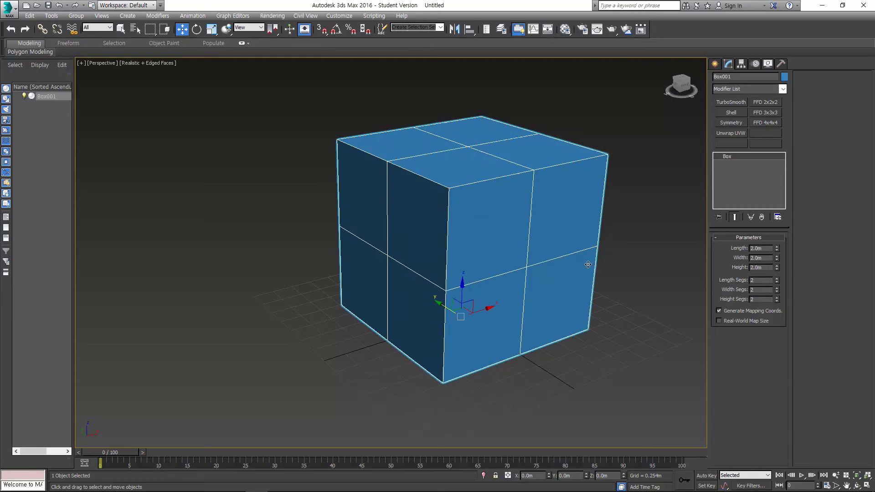
middle_drag(489, 231, 460, 249)
key(q)
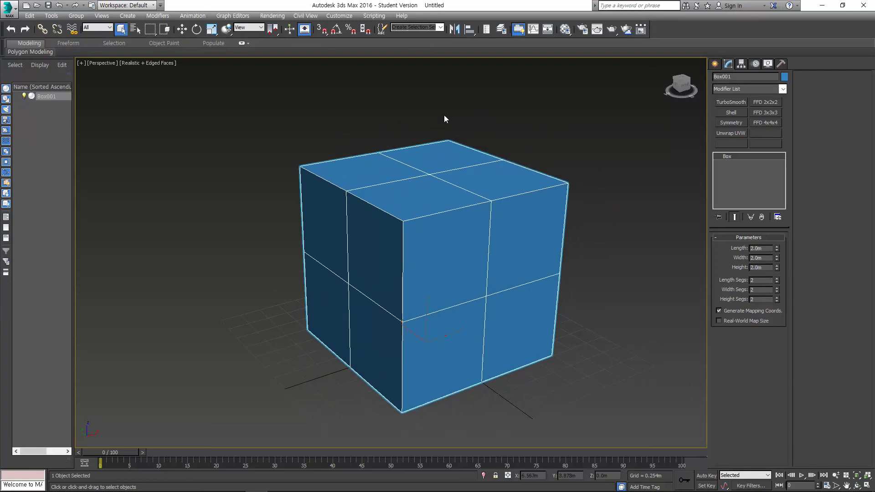
click(341, 18)
key(Escape)
key(w)
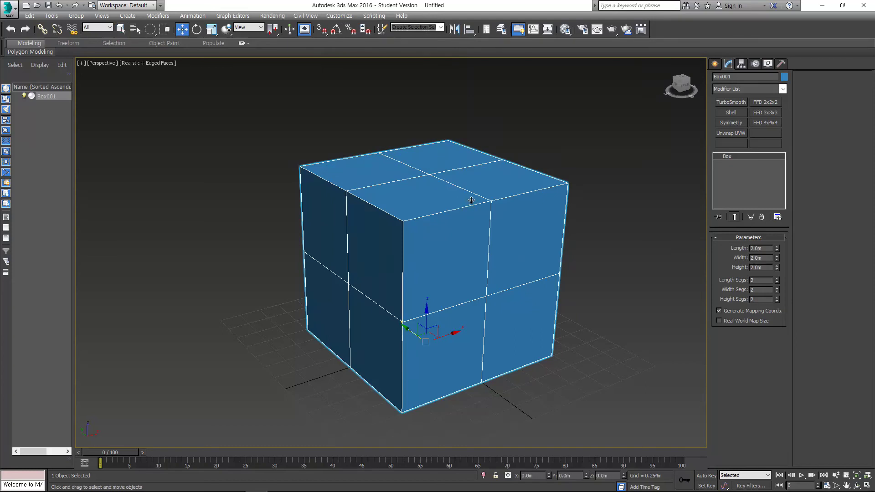
Switch the display unit scale to Generic Units in Units Setup.
mouse_move(545, 489)
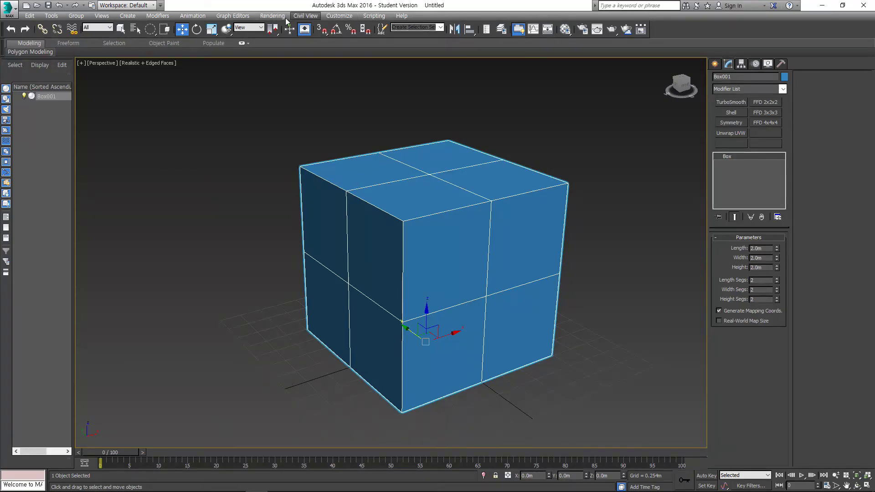
click(338, 17)
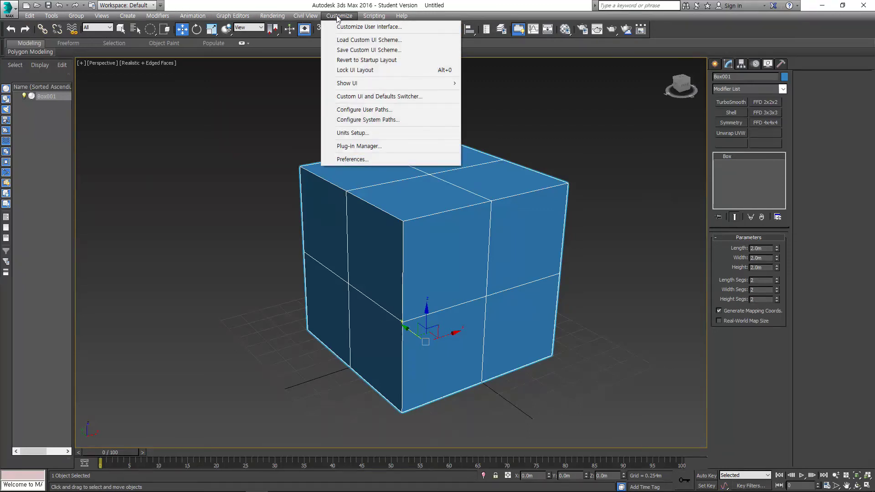
click(358, 133)
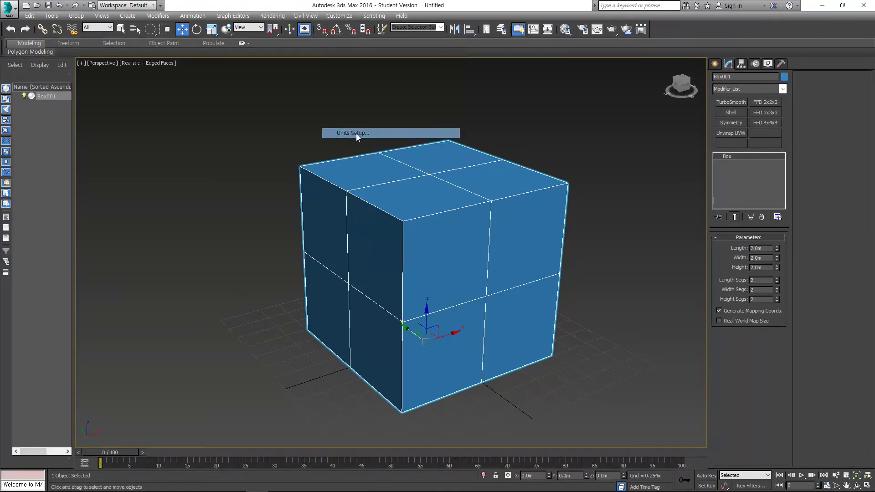
drag(430, 162, 464, 108)
click(413, 235)
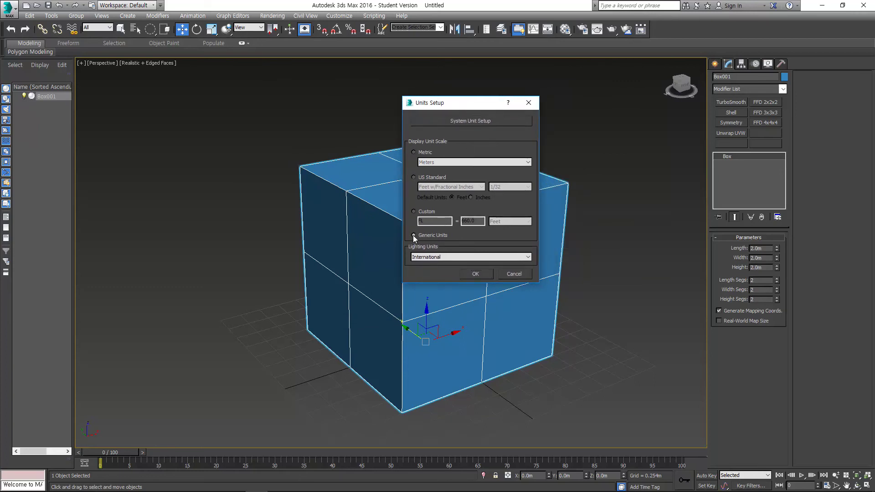
click(475, 274)
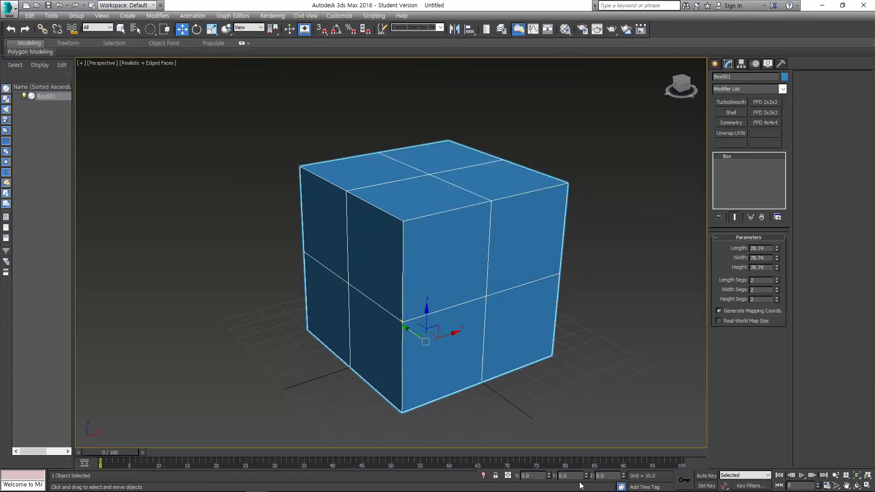
Set the display unit scale to Metric with Meters in Units Setup.
click(339, 16)
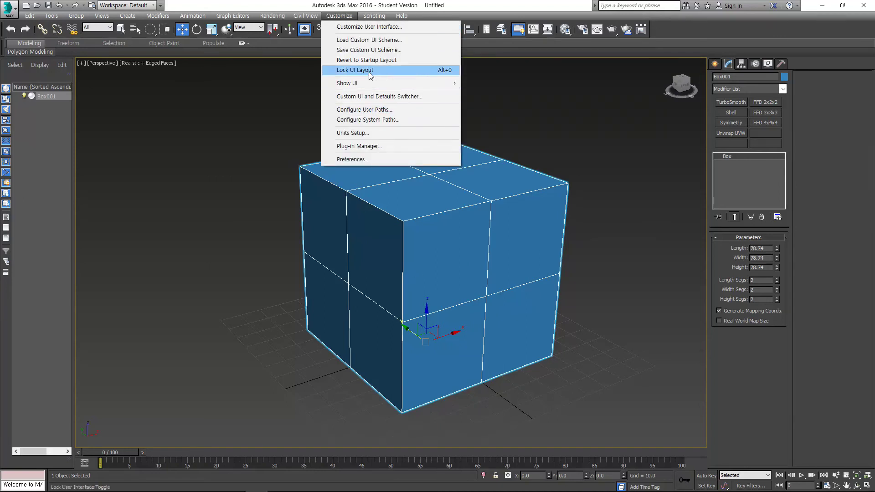
click(360, 132)
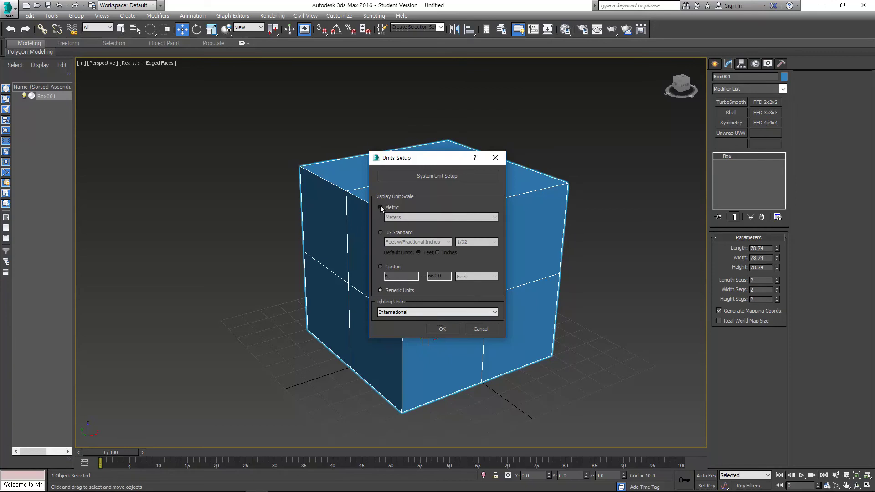
click(379, 206)
click(415, 217)
click(403, 237)
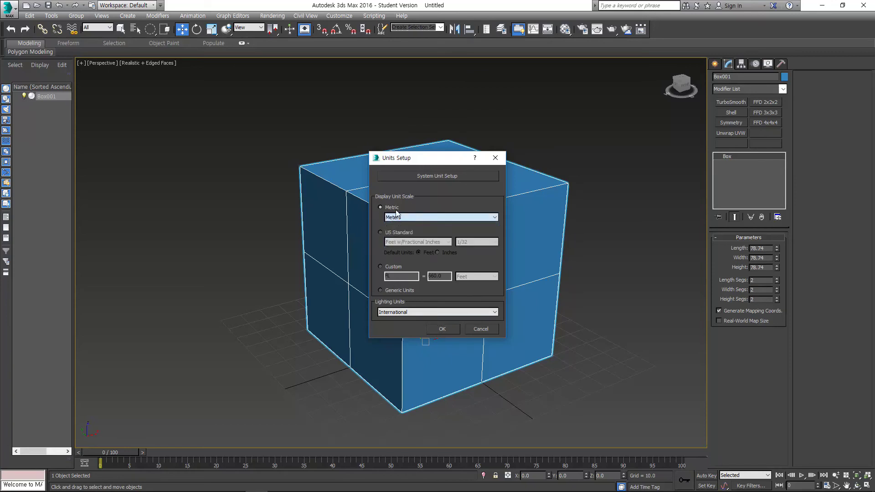
click(445, 327)
mouse_move(485, 261)
alt+middle_down()
mouse_move(523, 227)
mouse_move(465, 269)
mouse_move(496, 269)
mouse_move(441, 268)
mouse_move(472, 256)
alt+middle_up()
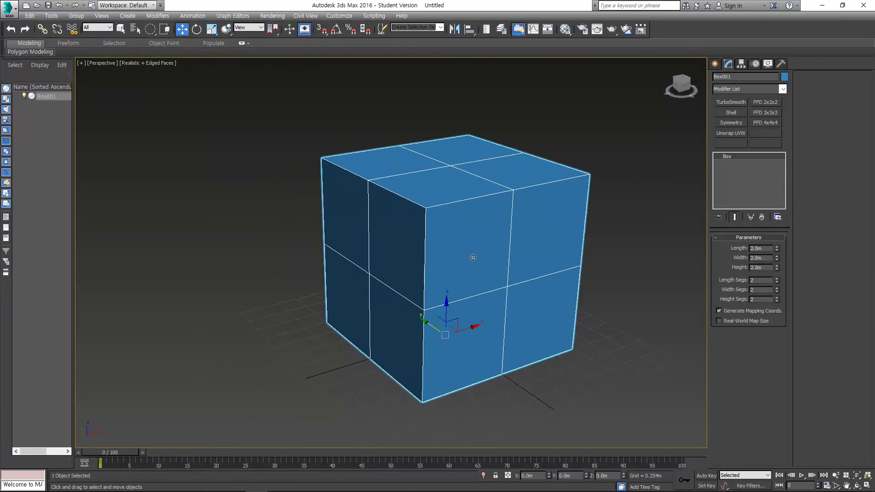
Consult the Notepad shortcut notes, return to 3ds Max and go through the Select and Move tools to activate the Rotate tool.
key(alt+Tab)
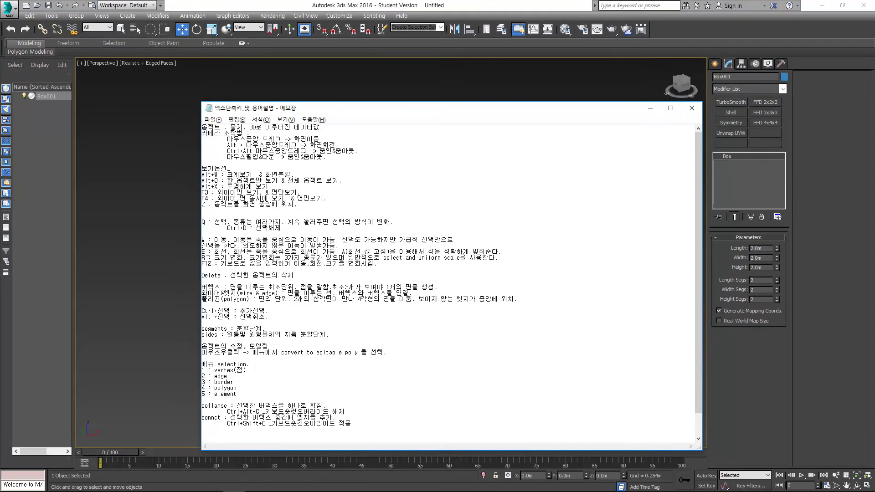
click(184, 295)
click(371, 244)
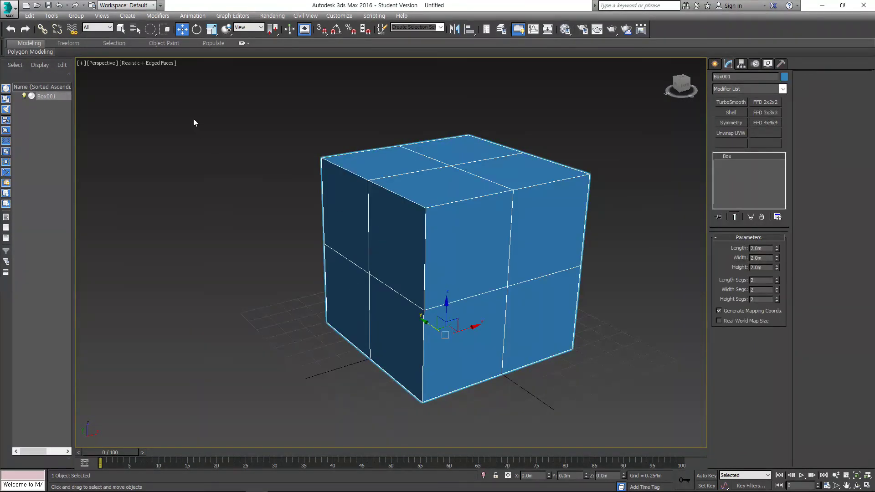
click(121, 29)
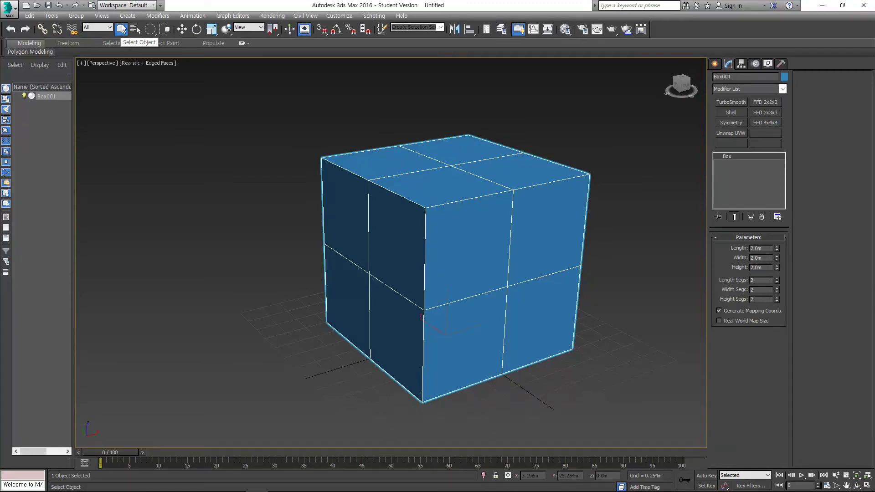
key(w)
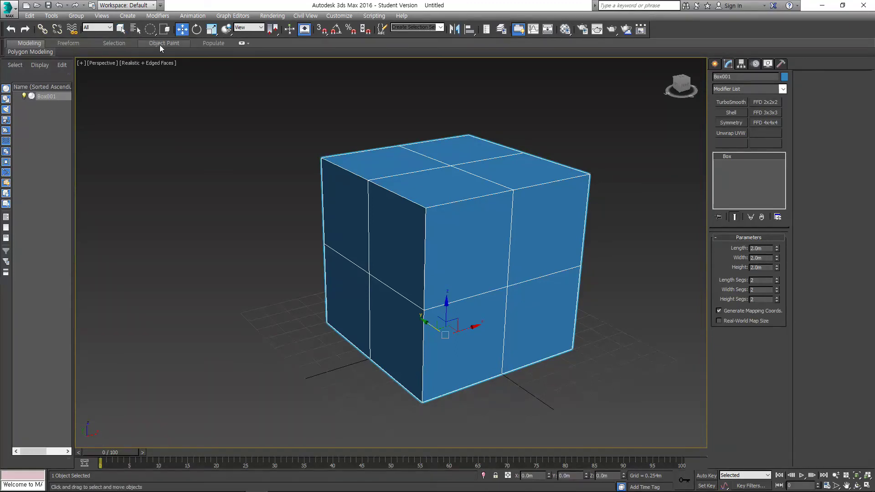
click(196, 31)
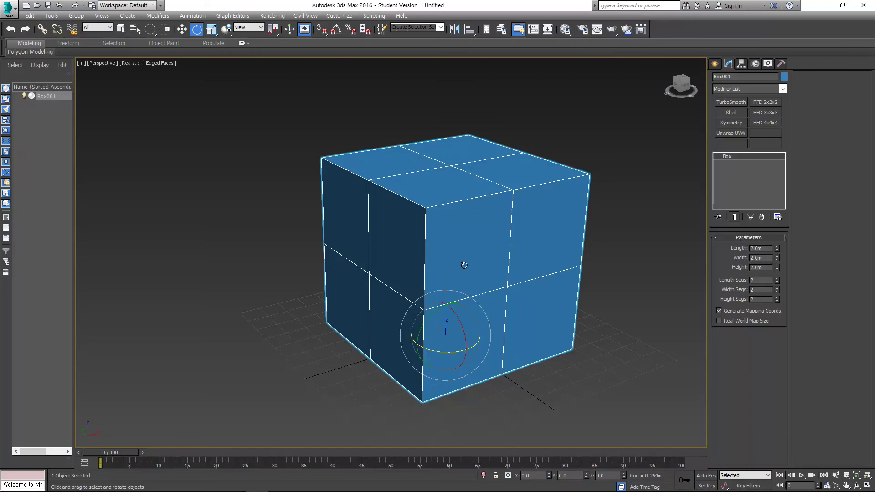
Rotate the box freely with the rings of the rotation gizmo.
middle_drag(477, 266, 482, 234)
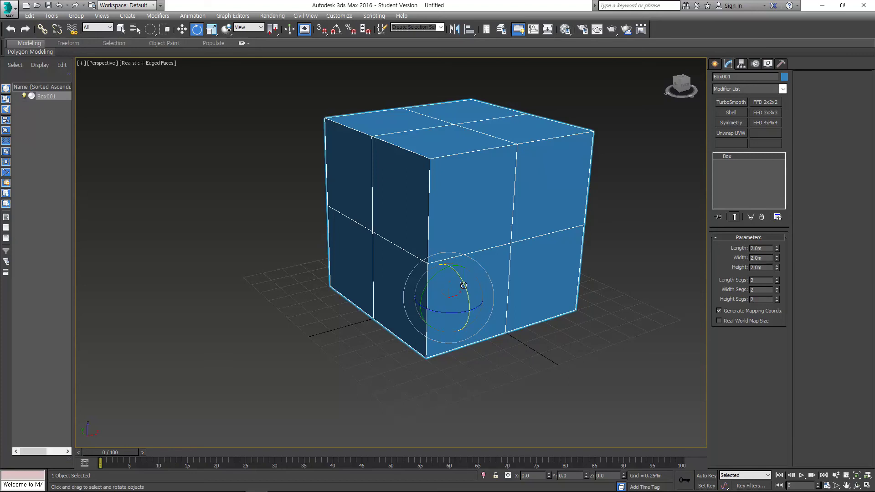
drag(442, 313, 465, 280)
middle_drag(465, 281, 464, 300)
Reset the box's rotation by entering 0 for its X, Y and Z angles.
click(528, 476)
text(0)
key(Tab)
text(0)
key(Tab)
text(0)
key(Return)
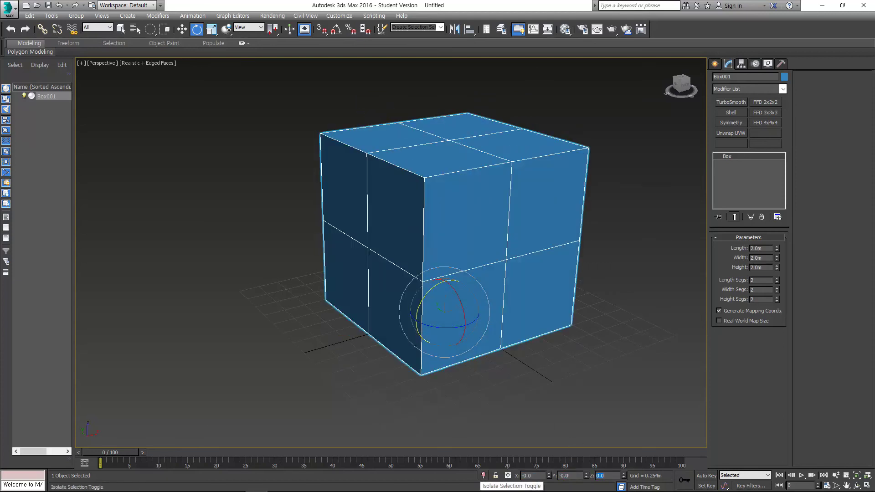
Rotate the box about several axes with the gizmo so that it tilts off the grid.
middle_drag(469, 324, 483, 257)
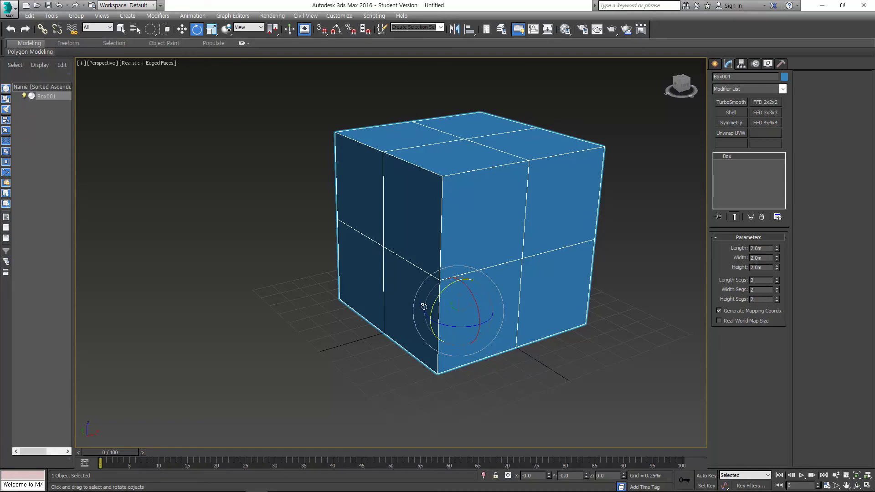
drag(432, 293, 465, 334)
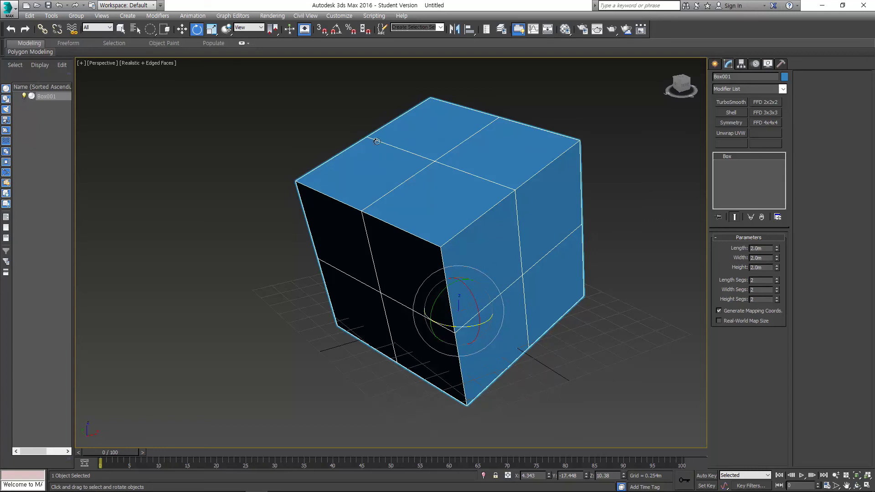
drag(457, 268, 501, 274)
Straighten the tilted box by entering 0 for its X, Y and Z rotation.
double_click(535, 475)
text(0)
key(Tab)
text(0)
key(Tab)
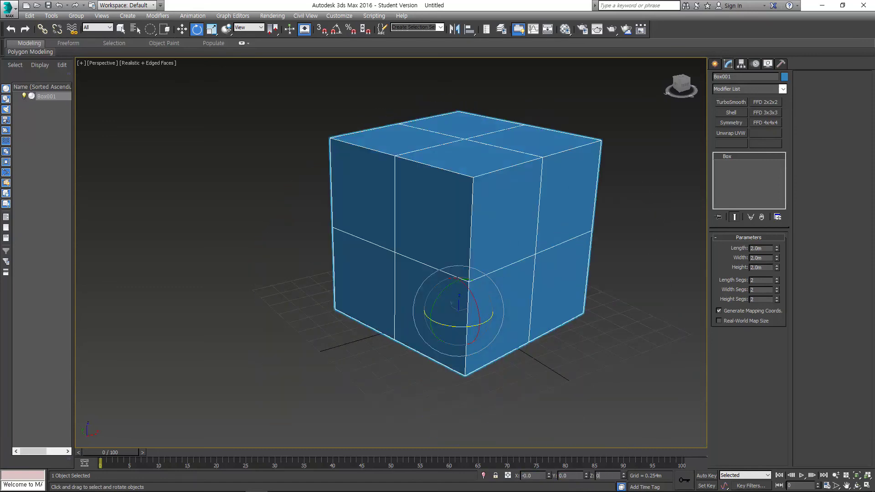
text(0)
key(Return)
Return to the Select tool, clear the selection and select the box again.
click(543, 399)
click(401, 231)
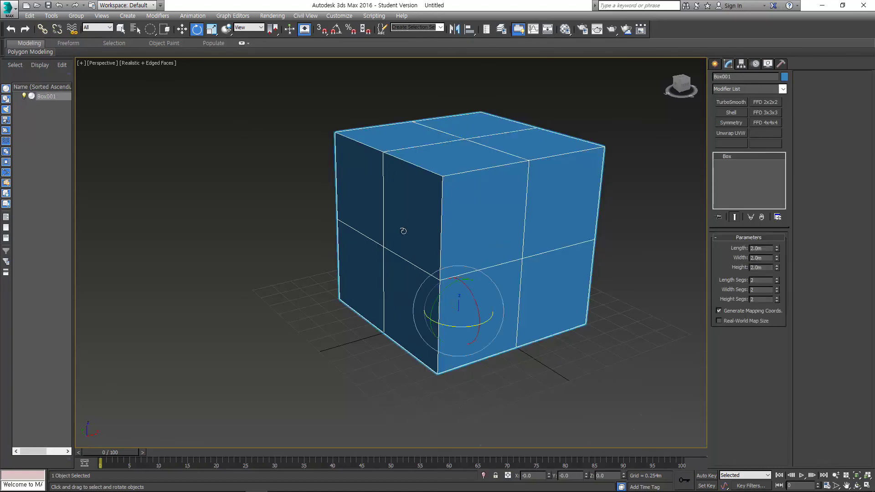
key(q)
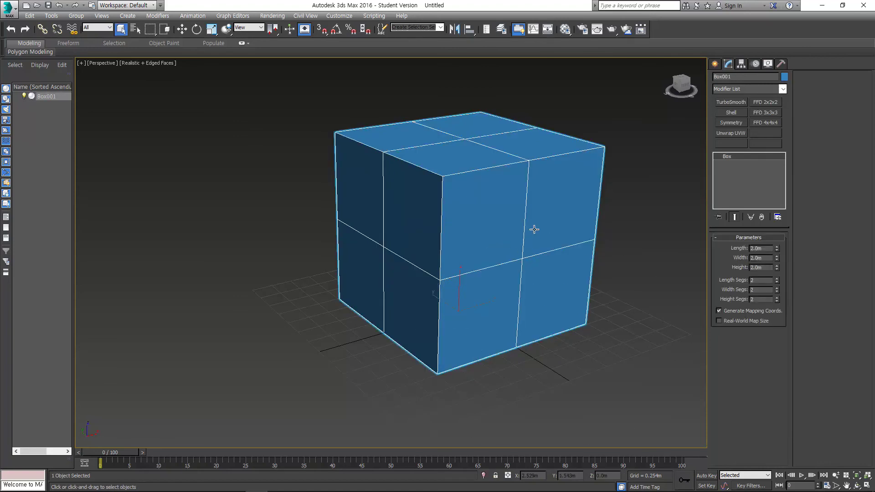
middle_drag(533, 228, 471, 242)
key(ctrl+d)
click(462, 236)
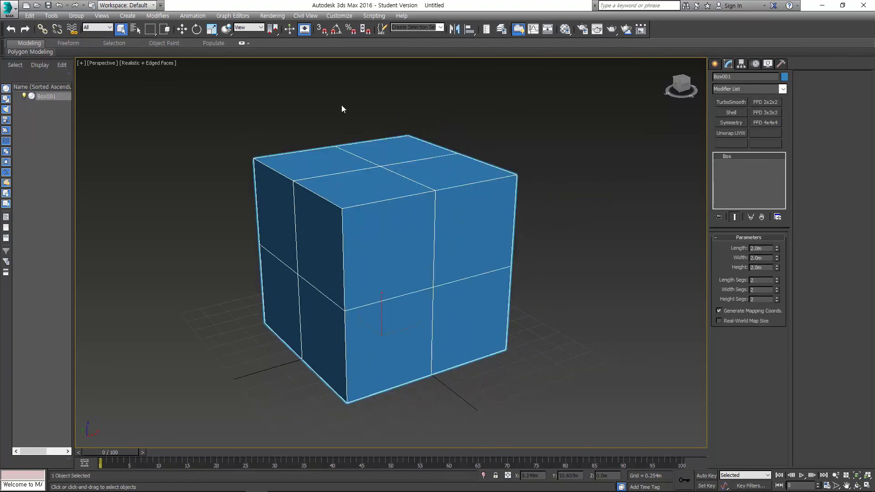
Turn on Angle Snap and use the Rotate tool to turn the box about its X axis.
click(337, 33)
key(e)
mouse_move(399, 329)
mouse_down()
mouse_move(399, 337)
mouse_move(395, 320)
mouse_up()
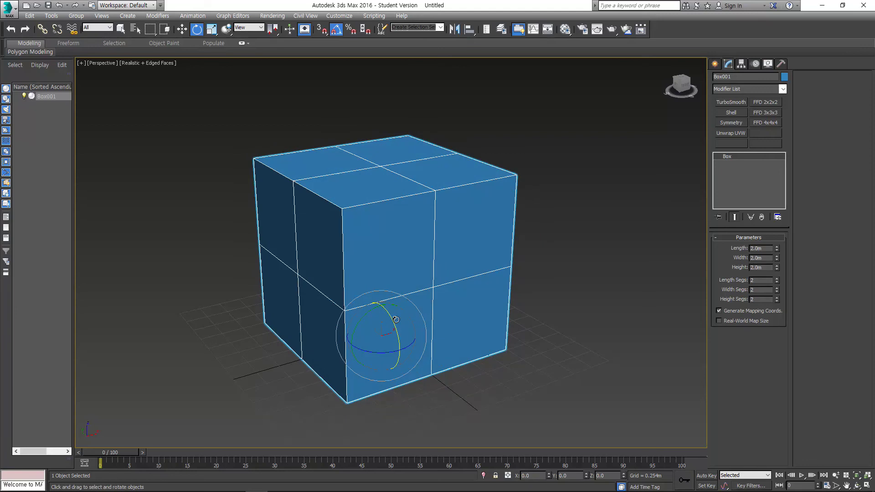
middle_drag(403, 232, 462, 216)
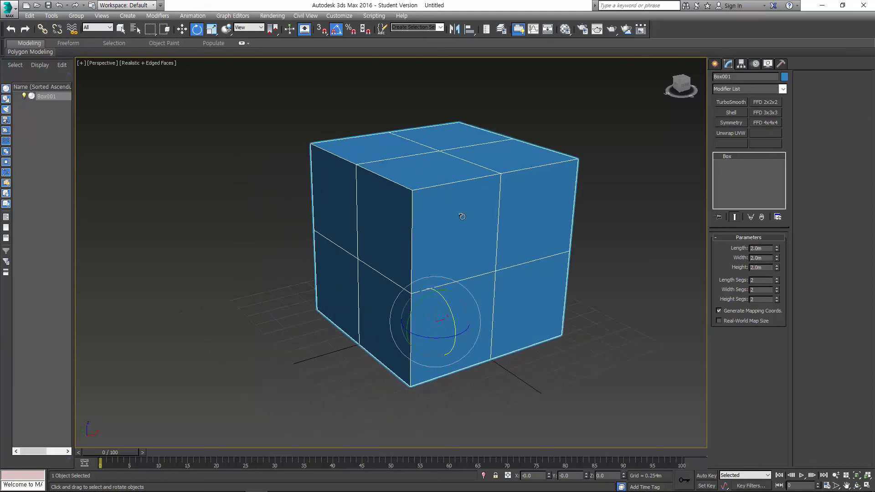
Open the Grid and Snap Settings options and rotate the box 5 degrees about its X axis.
right_click(336, 29)
drag(382, 191, 176, 161)
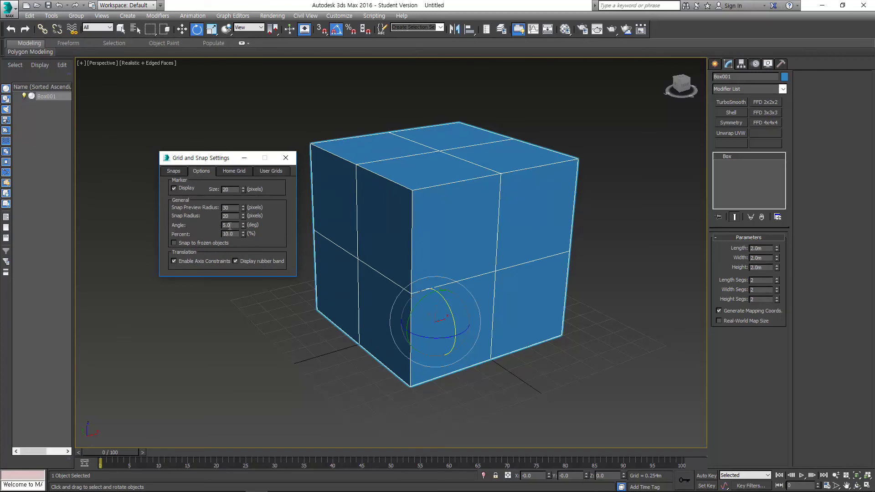
drag(441, 297, 445, 297)
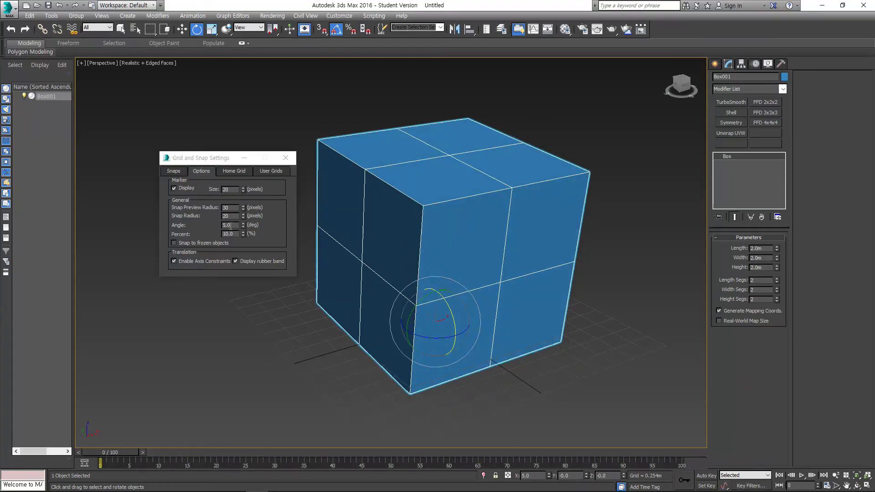
Set the snap angle to 12 degrees and rotate the box about its X axis in two increments.
click(202, 226)
text(12)
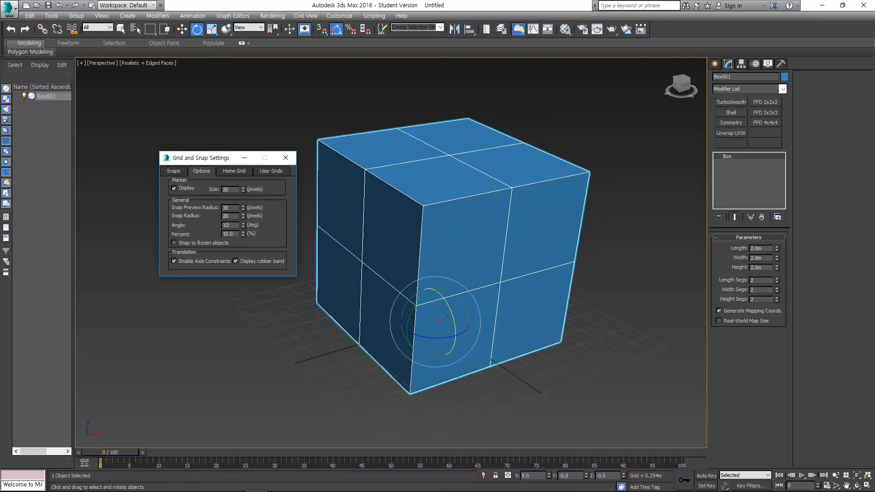
click(447, 304)
drag(447, 306, 445, 296)
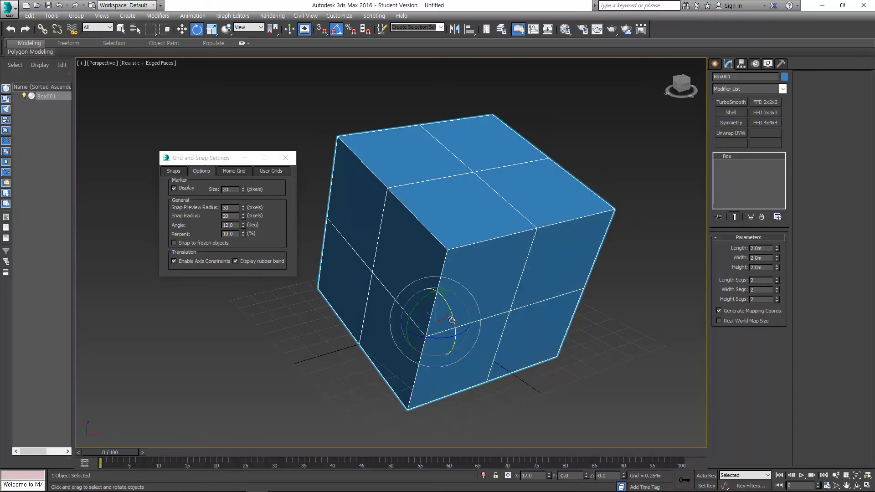
drag(451, 312, 464, 321)
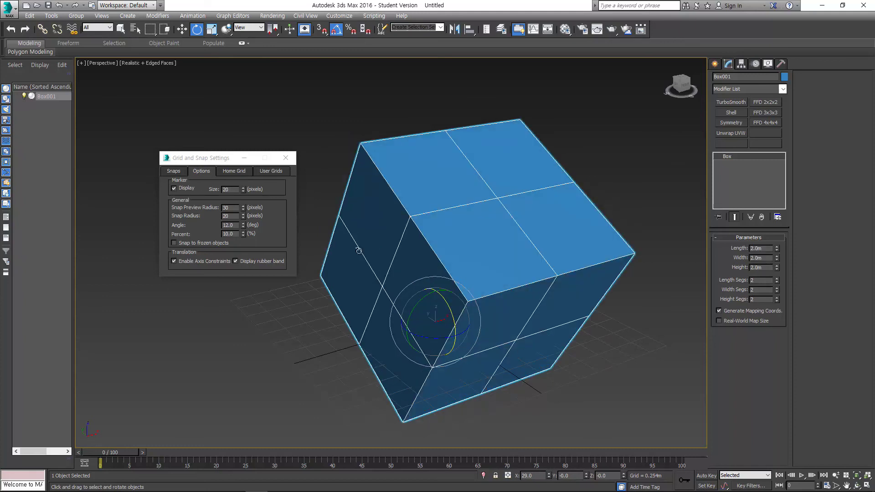
Turn off Angle Snap and close the Grid and Snap Settings.
drag(227, 158, 225, 139)
drag(251, 143, 226, 157)
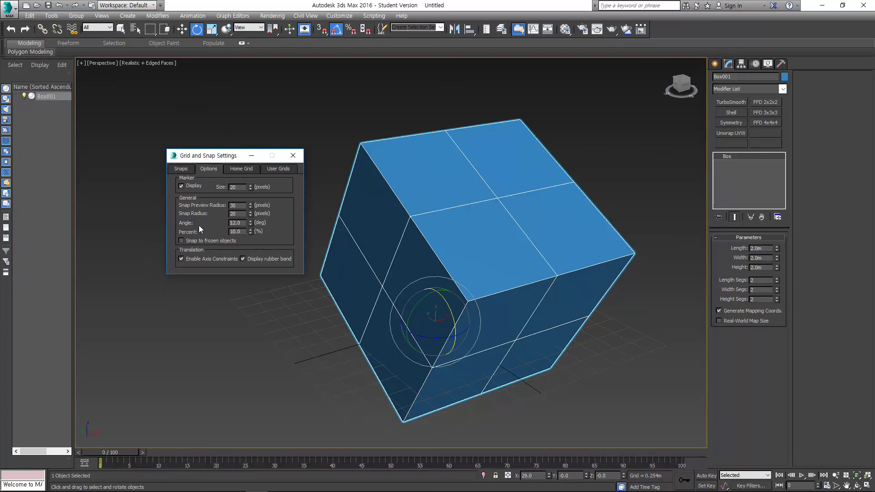
click(337, 33)
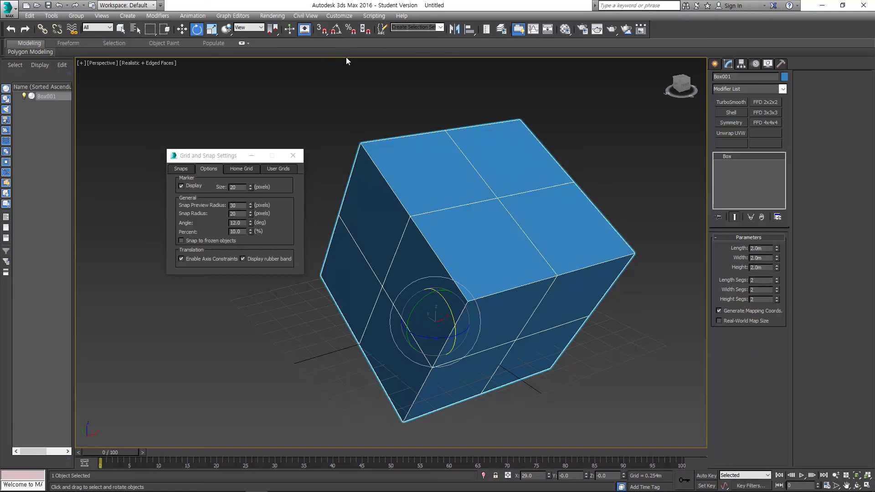
click(293, 155)
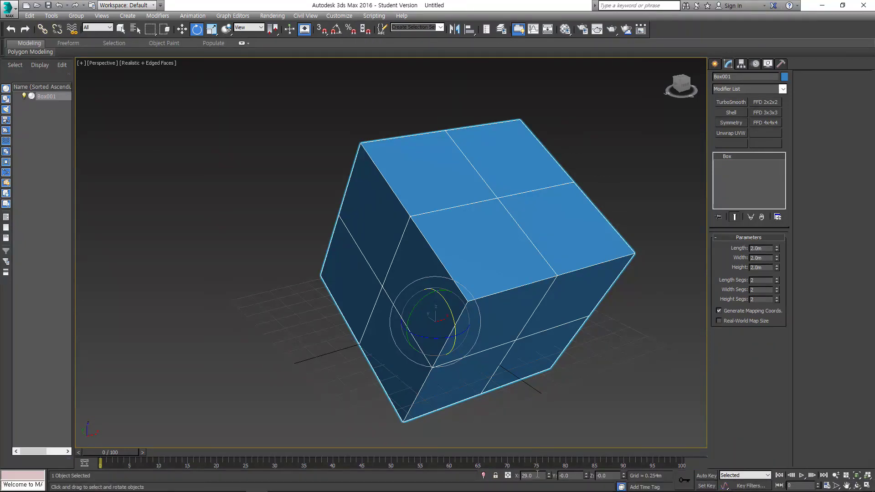
Straighten the box by setting its X and Z rotation to 0.
text(0)
key(Tab)
key(Tab)
text(0)
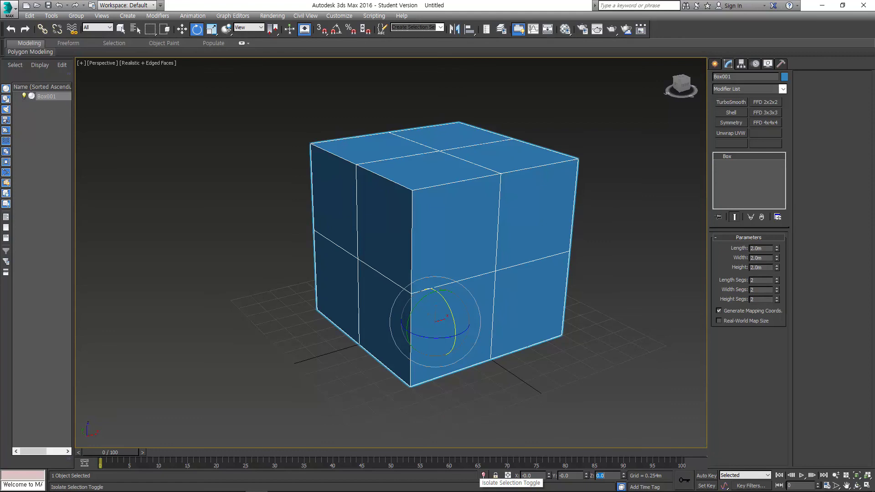
Clear the selection, select the box again and activate the Scale tool.
middle_drag(569, 300, 605, 294)
key(q)
click(605, 294)
click(468, 250)
alt+middle_drag(488, 224, 487, 261)
key(r)
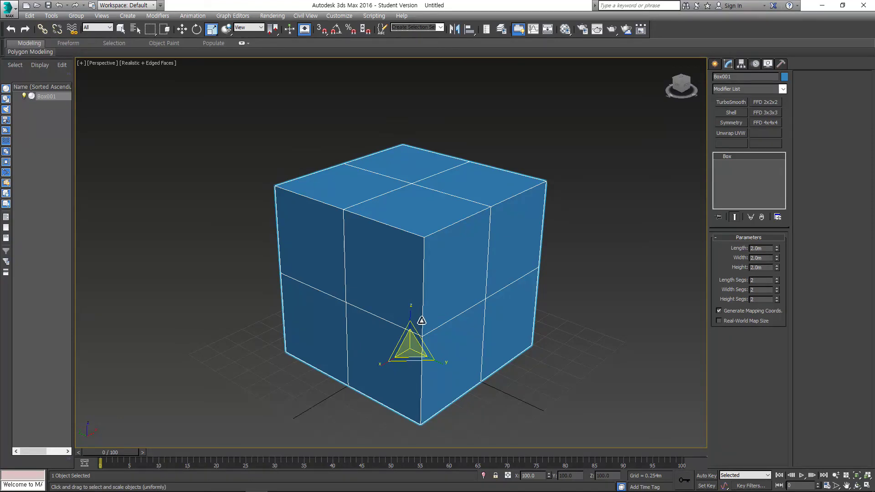
Scale the box up in its Y and Z axes with the gizmo to about 166 percent.
drag(414, 327, 442, 377)
mouse_move(410, 347)
mouse_down()
mouse_move(414, 353)
mouse_move(414, 324)
mouse_move(417, 369)
mouse_move(420, 354)
mouse_up()
middle_drag(461, 333, 474, 309)
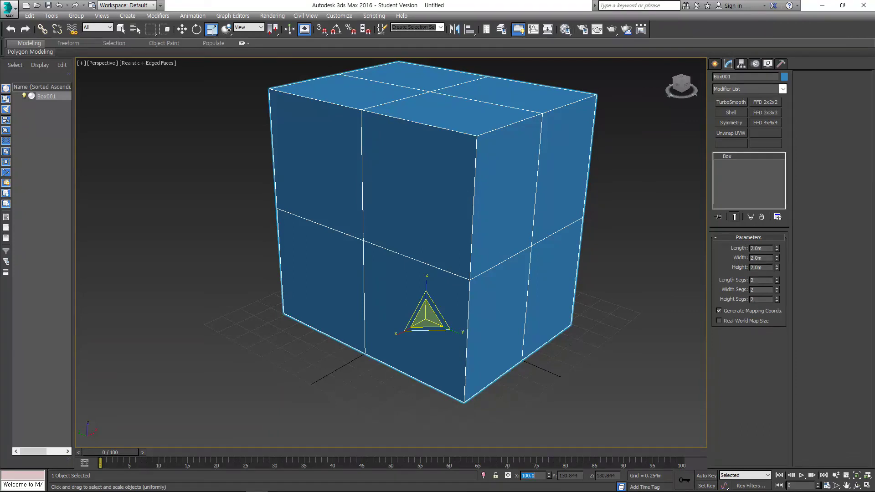
alt+middle_drag(545, 219, 447, 321)
drag(447, 323, 447, 293)
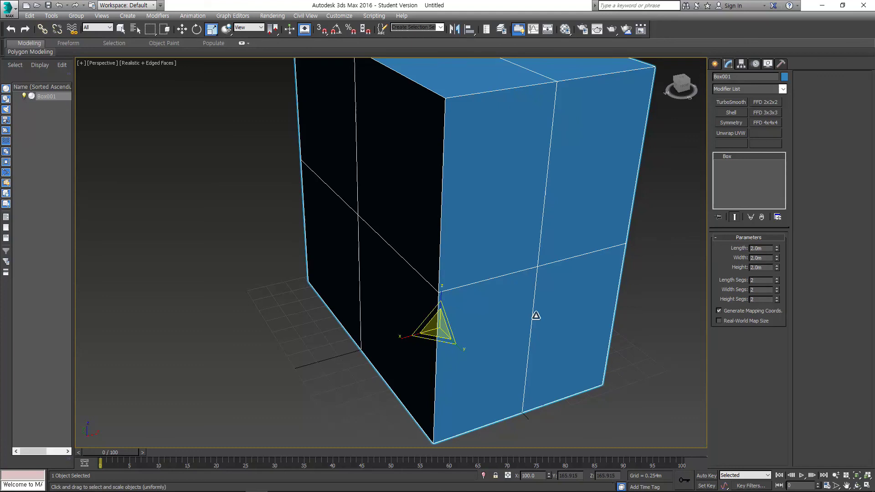
scroll(477, 313, down, 5)
alt+middle_drag(478, 313, 438, 243)
scroll(439, 242, up, 2)
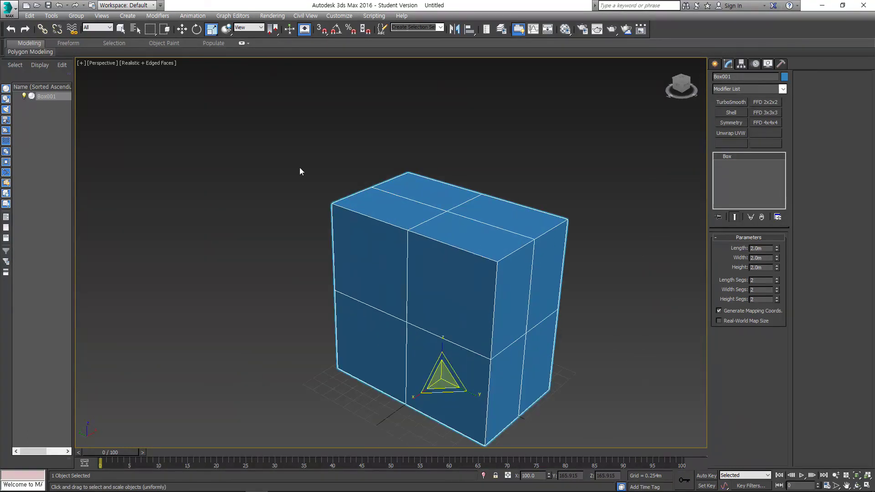
Shrink the box uniformly to about 82 percent in X and enlarge it in Y and Z to about 145 percent.
mouse_move(214, 31)
mouse_down()
mouse_move(212, 77)
mouse_move(213, 45)
mouse_up()
mouse_move(442, 376)
mouse_down()
mouse_move(444, 360)
mouse_move(426, 412)
mouse_move(439, 346)
mouse_move(432, 410)
mouse_move(426, 378)
mouse_up()
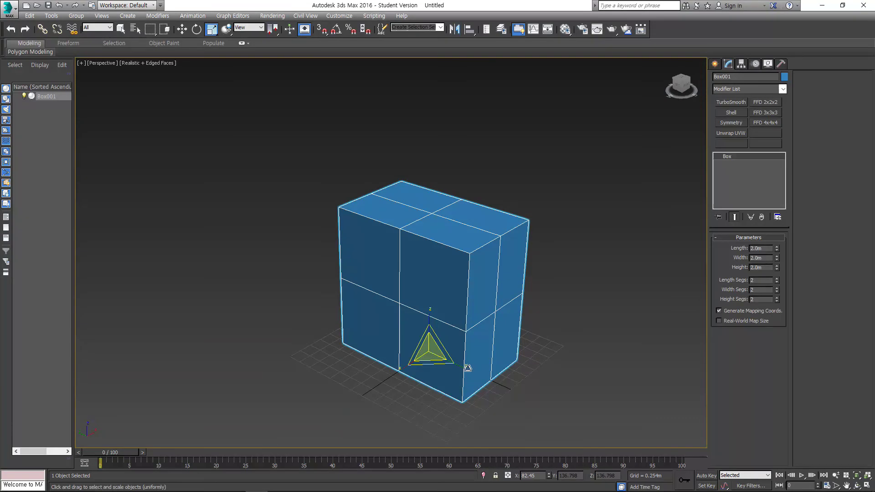
drag(445, 352, 467, 358)
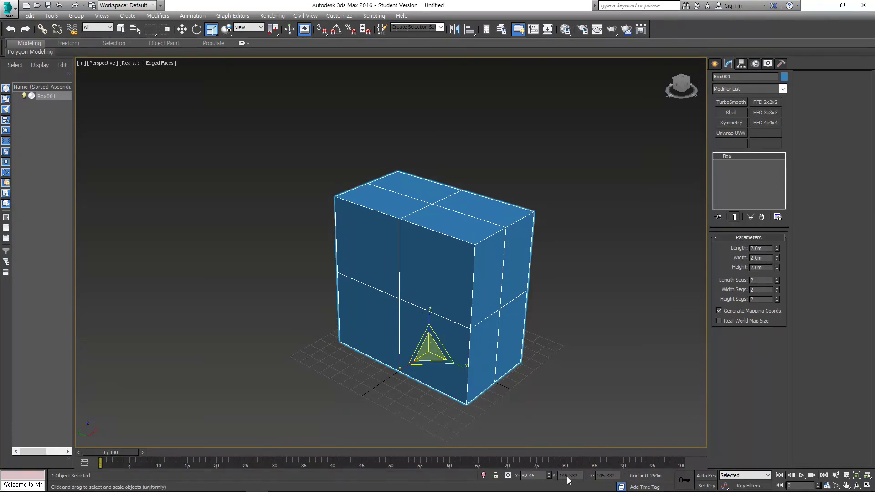
Reset the box's scale to 100 percent on all three axes.
double_click(545, 475)
text(100)
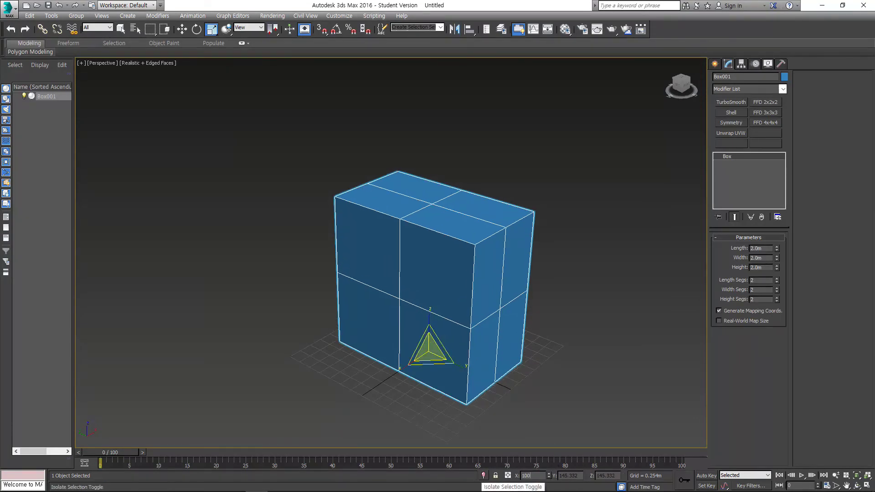
key(Return)
middle_drag(461, 307, 469, 312)
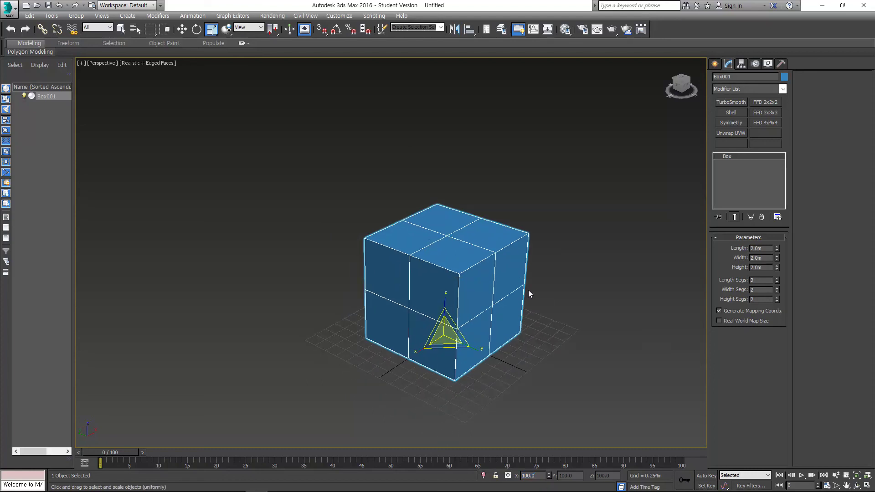
Try scaling the box down and up with the gizmo, and restore its scale to 100 percent.
drag(483, 236, 446, 313)
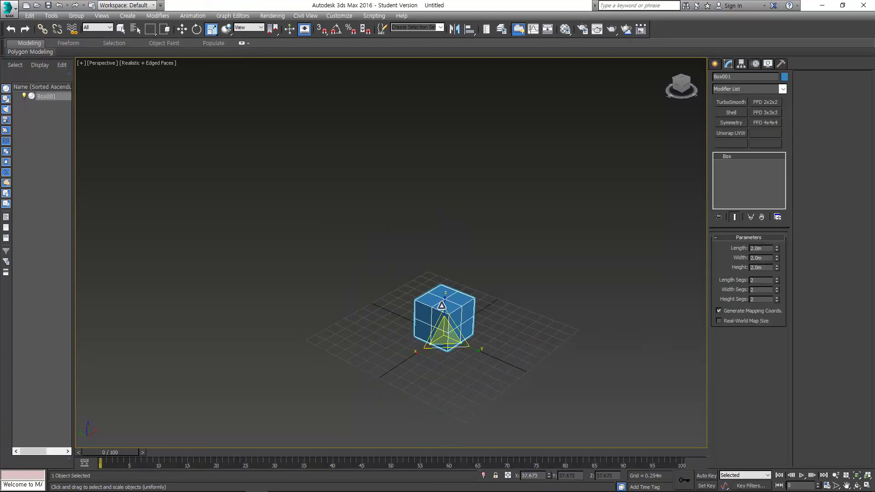
key(ctrl+z)
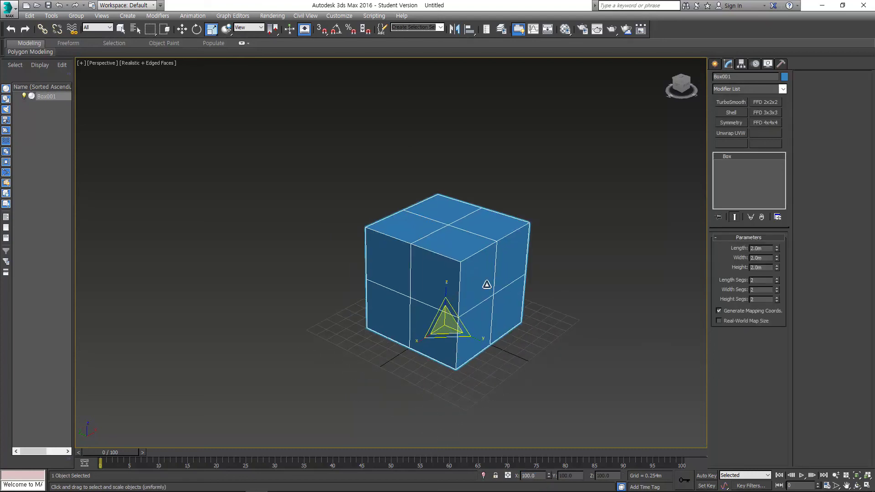
drag(442, 322, 435, 303)
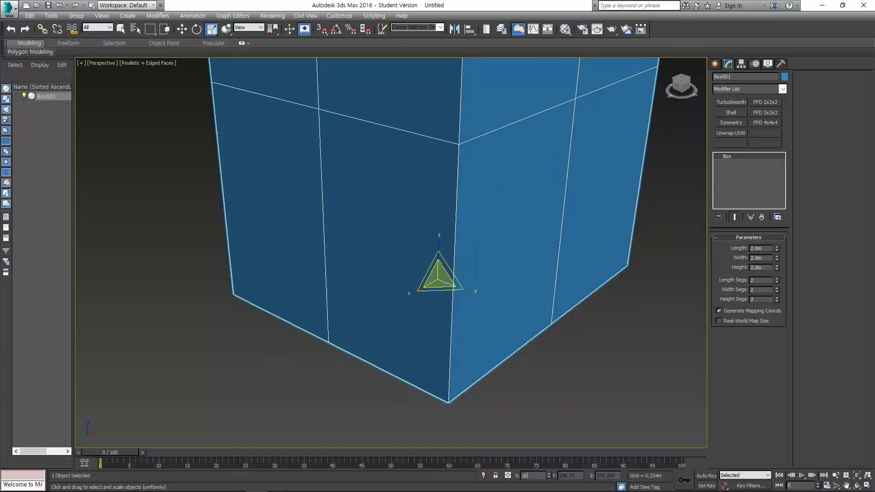
key(Return)
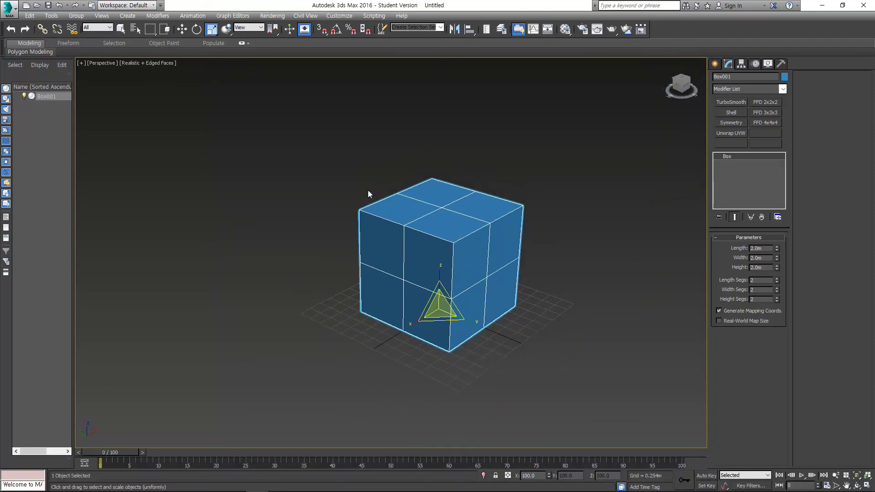
Cycle through the scale modes and activate Select and Non-uniform Scale on the box.
click(212, 30)
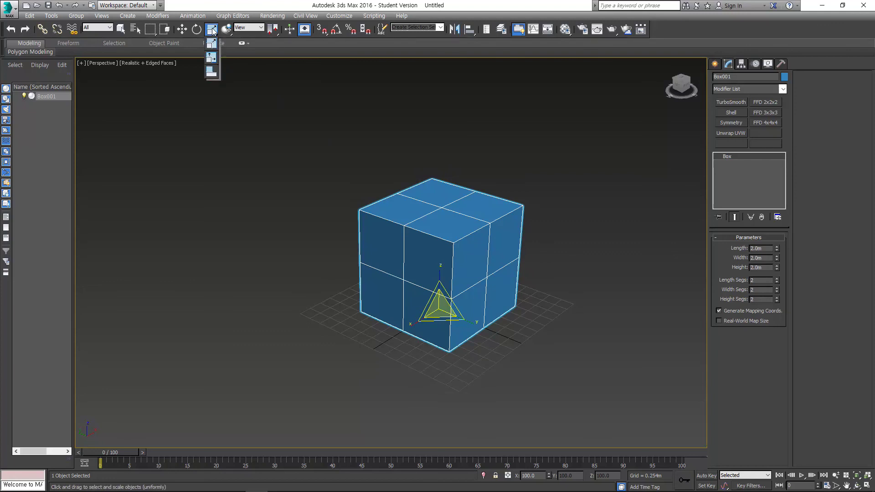
key(r)
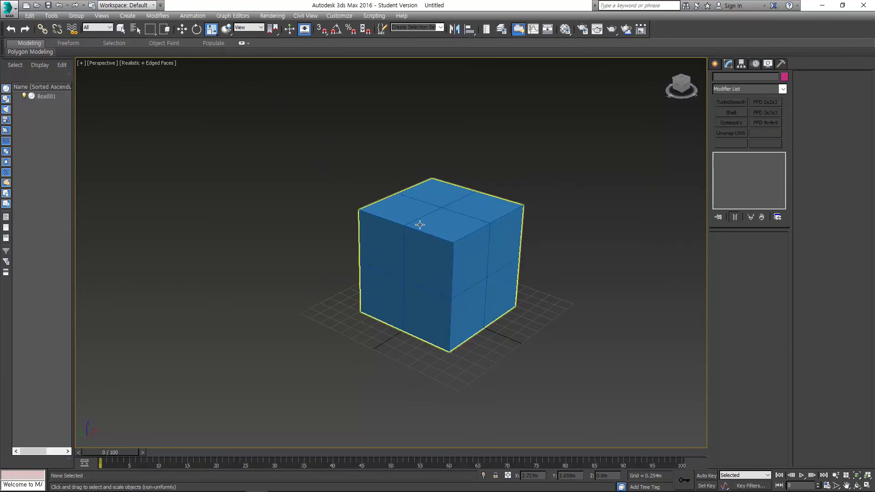
key(r)
key(r)
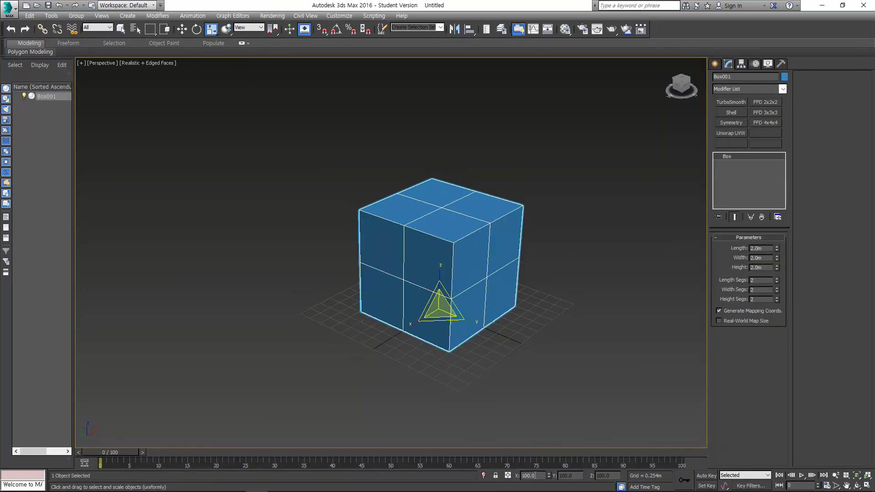
key(r)
Scale the box non-uniformly to 150 percent in X, 125 percent in Y and 200 percent in Z.
middle_drag(461, 312, 470, 293)
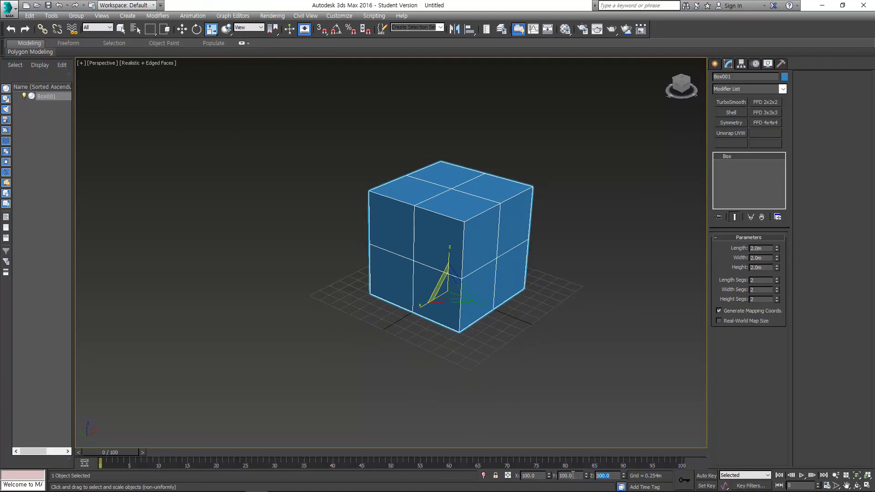
key(Tab)
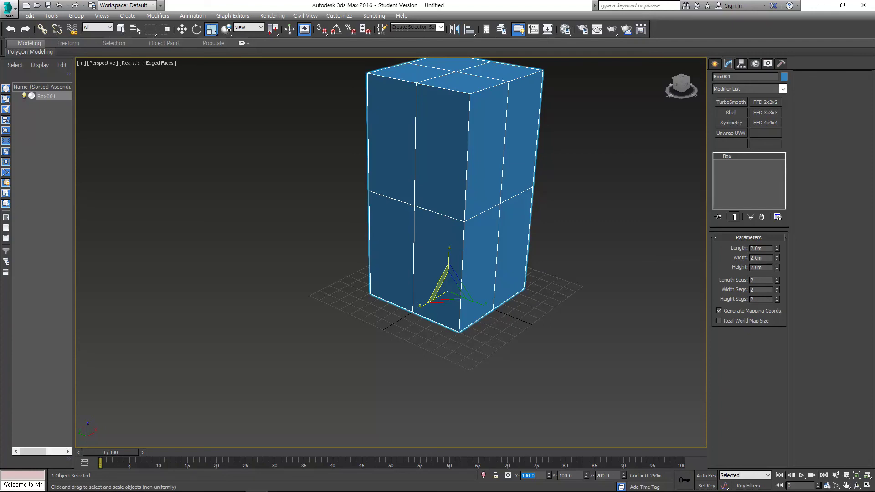
key(Tab)
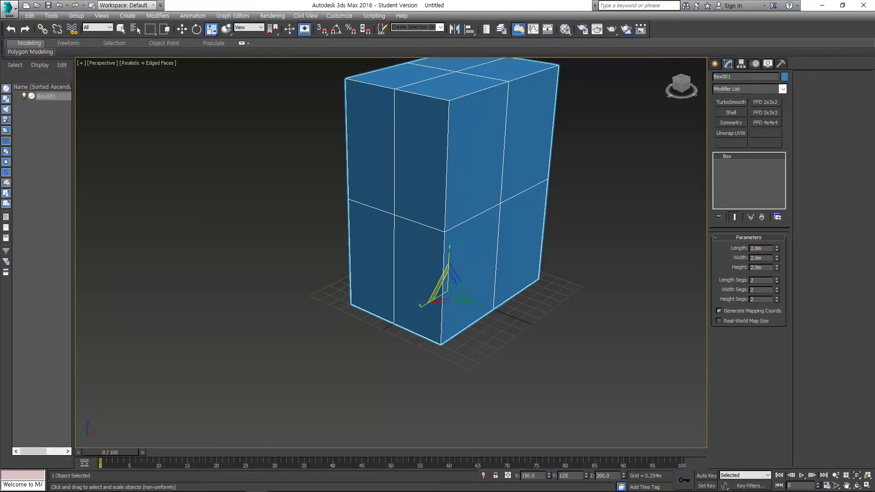
key(Return)
Squash the box with Select and Squash into a long flat bar, about 175 percent in X, 18 in Y and 6 in Z.
scroll(525, 287, down, 3)
alt+middle_drag(474, 328, 451, 260)
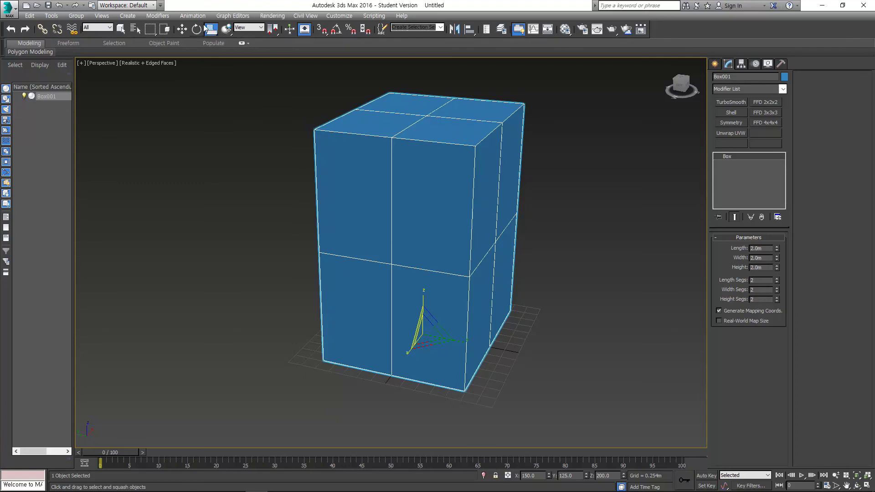
mouse_move(427, 331)
mouse_down()
mouse_move(433, 374)
mouse_move(379, 57)
mouse_move(384, 452)
mouse_move(391, 303)
mouse_move(416, 332)
mouse_move(446, 223)
mouse_move(463, 288)
mouse_move(428, 321)
mouse_move(415, 385)
mouse_move(422, 328)
mouse_move(412, 426)
mouse_move(421, 224)
mouse_move(421, 362)
mouse_move(430, 332)
mouse_move(434, 381)
mouse_move(425, 299)
mouse_move(441, 252)
mouse_move(419, 400)
mouse_move(443, 242)
mouse_move(431, 402)
mouse_move(428, 209)
mouse_move(397, 382)
mouse_move(418, 242)
mouse_move(417, 373)
mouse_move(429, 334)
mouse_up()
mouse_move(430, 334)
alt+middle_down()
mouse_move(452, 297)
mouse_move(426, 293)
mouse_move(415, 325)
alt+middle_up()
drag(415, 325, 462, 314)
alt+middle_drag(463, 314, 452, 318)
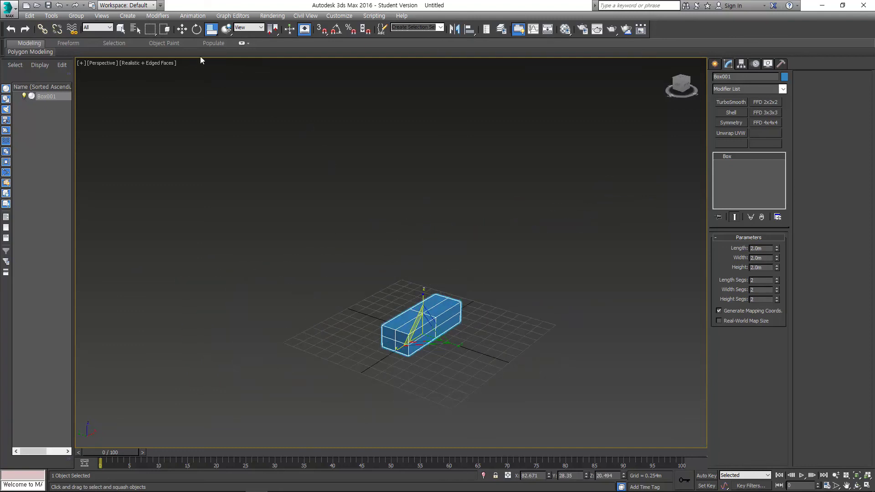
drag(416, 334, 432, 373)
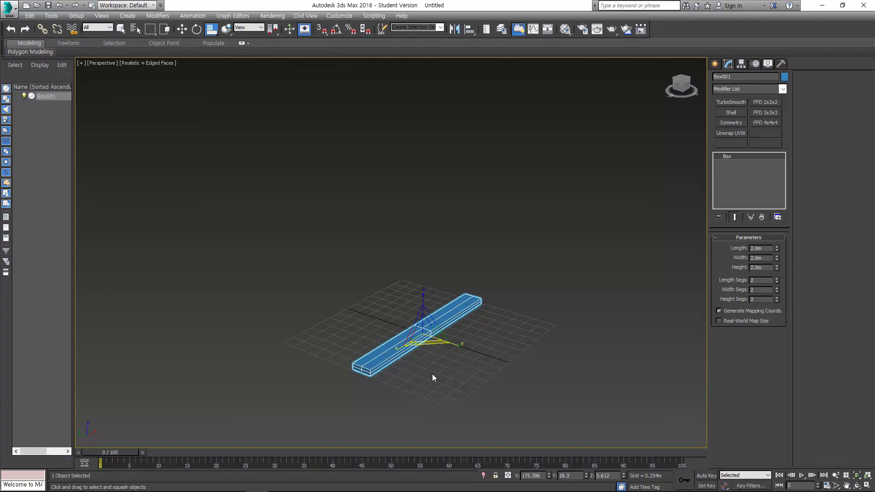
Return to uniform scaling, enlarge the flat bar and reset its scale to 100 percent on all axes.
key(r)
mouse_move(422, 329)
mouse_down()
mouse_move(425, 312)
mouse_move(428, 325)
mouse_up()
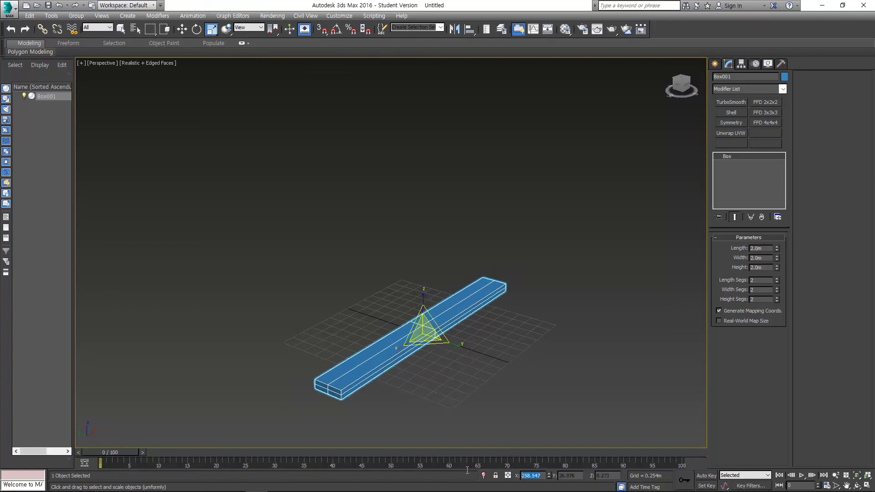
text(100)
key(Return)
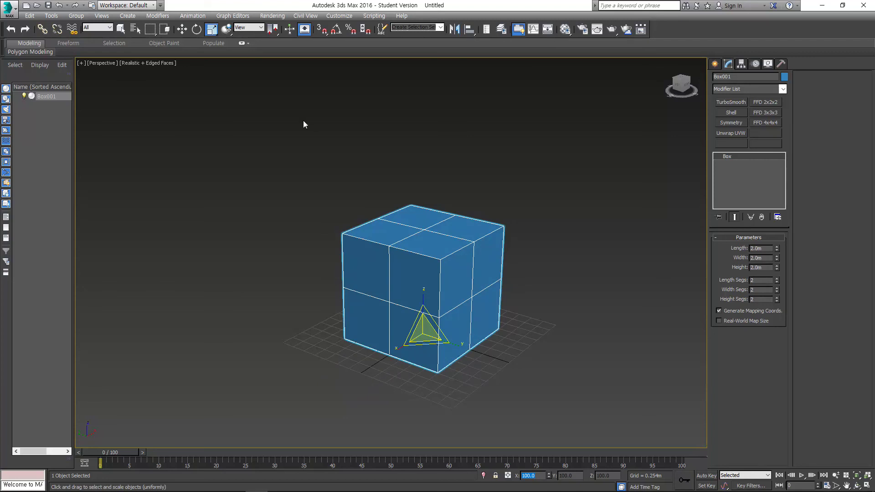
Review the available scale types and the scale entries in the Notepad shortcut notes, and return to 3ds Max.
drag(212, 30, 212, 50)
drag(556, 272, 354, 287)
key(alt+Tab)
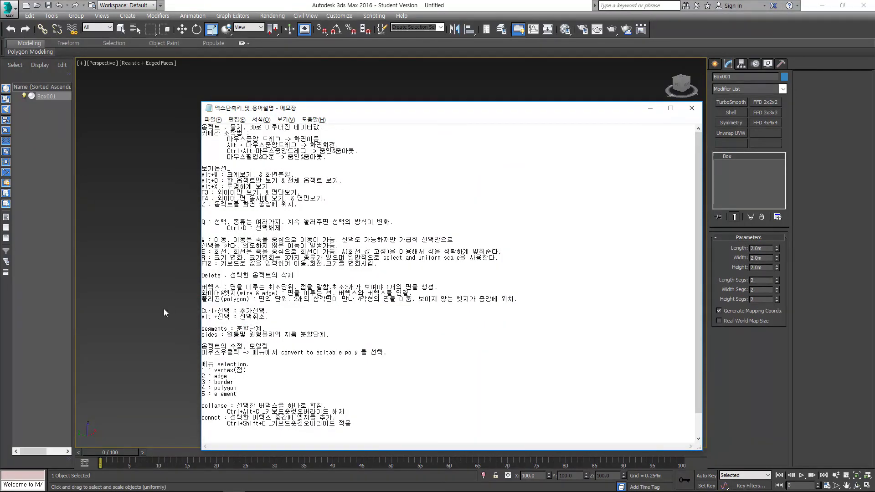
key(alt+Tab)
click(395, 308)
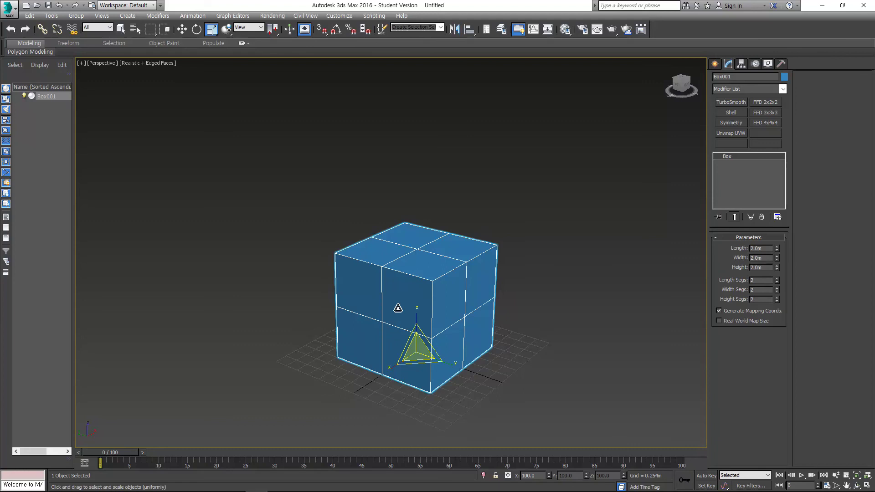
Use the Scale Transform Type-In to scale the box to about 114 percent in X, 114 in Y and 124 in Z.
key(F12)
drag(418, 209, 592, 164)
drag(585, 243, 586, 191)
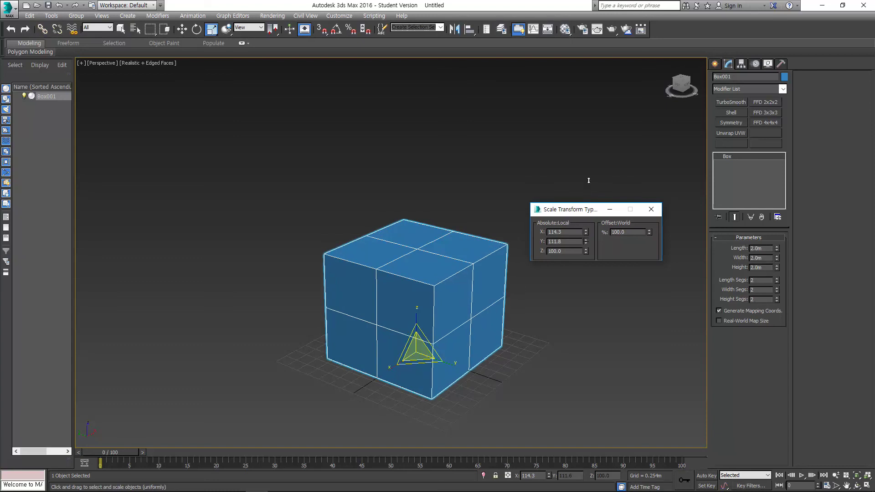
drag(587, 251, 600, 167)
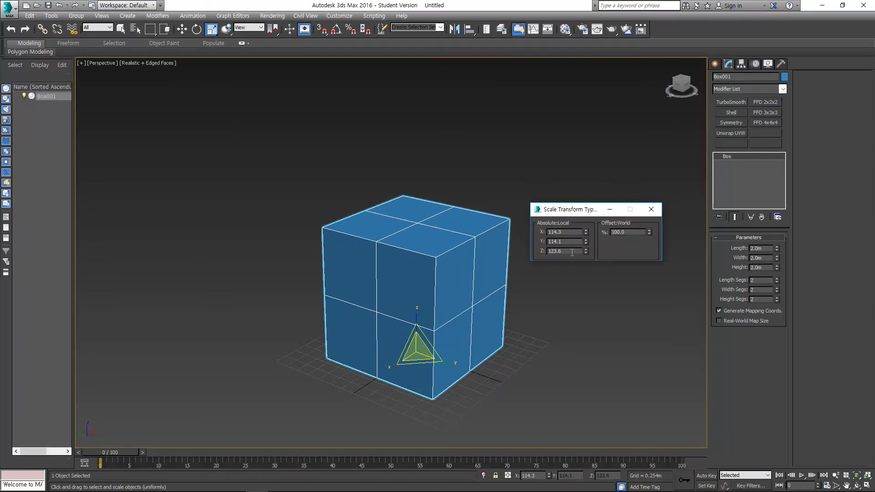
Switch the box to the Move tool and inspect its absolute and offset fields in the Transform Type-In.
click(534, 307)
click(473, 306)
key(w)
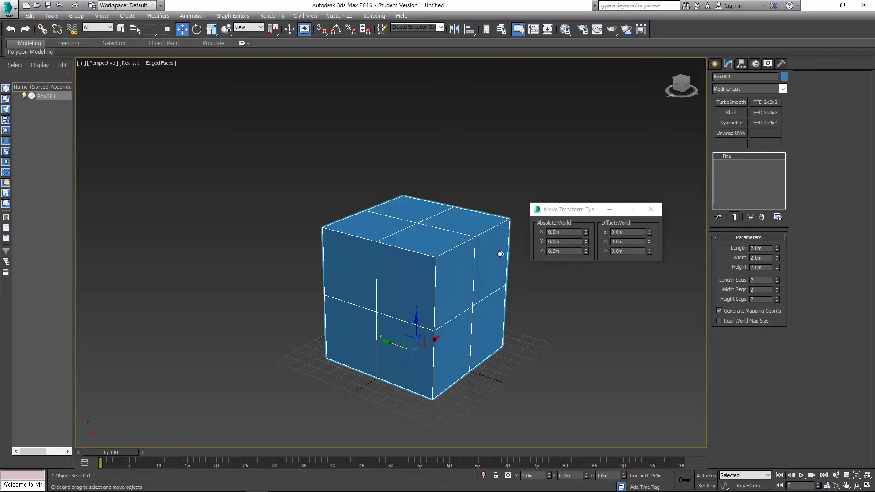
click(563, 214)
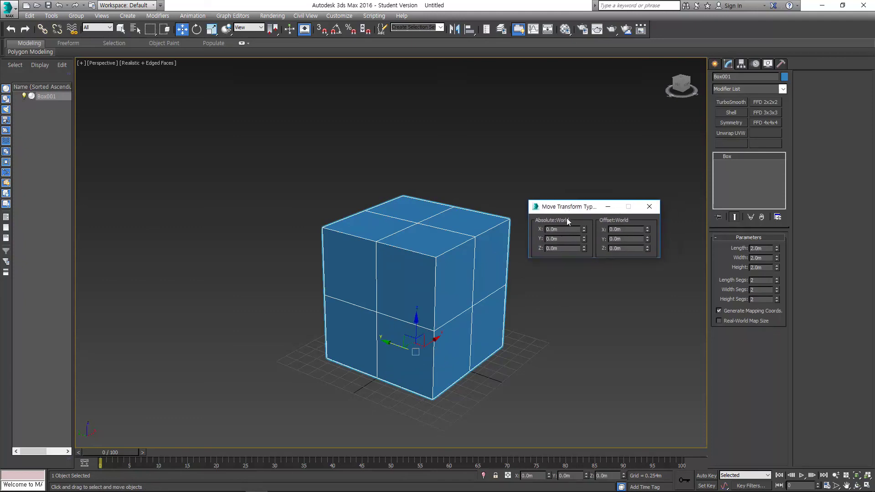
middle_drag(461, 335, 487, 319)
Rotate the box about X with the Rotate Transform Type-In, close it and reset the rotation to 0 on all axes.
key(e)
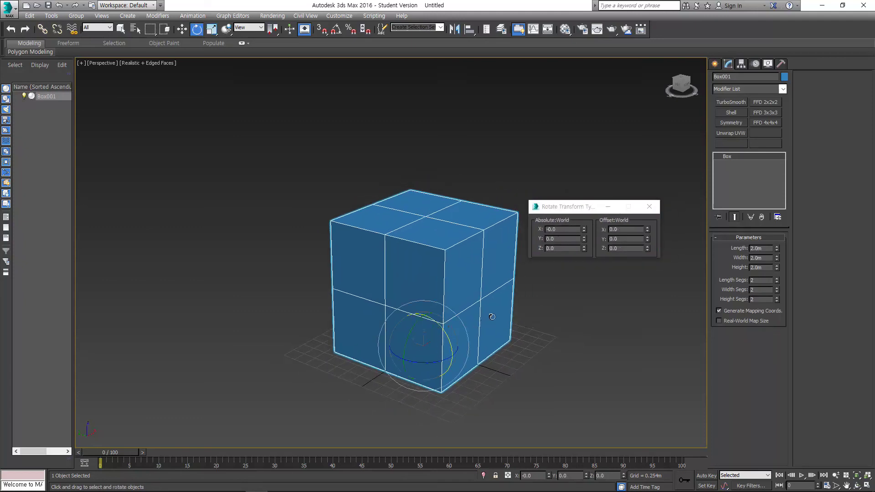
drag(584, 229, 589, 176)
click(649, 206)
text(0)
key(Tab)
text(0)
key(Tab)
text(0)
key(Return)
Return to uniform scaling and reset the box's scale to 100 percent on all axes.
key(r)
middle_drag(460, 346, 487, 314)
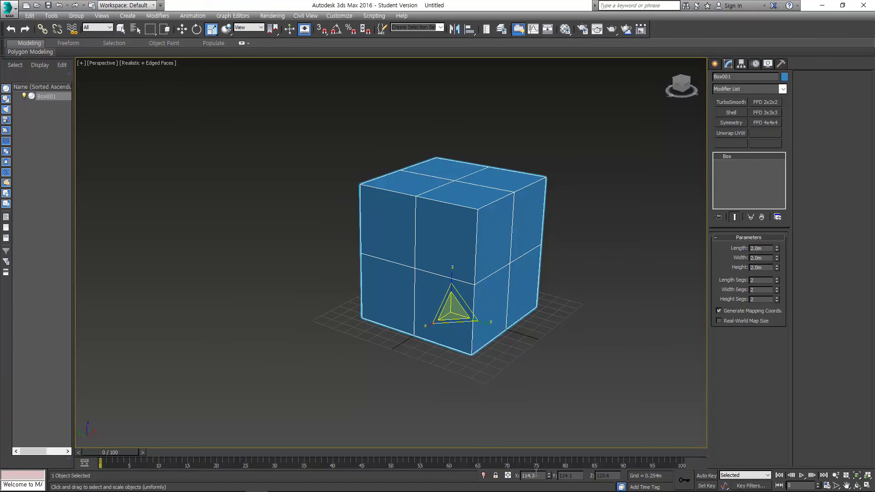
key(Return)
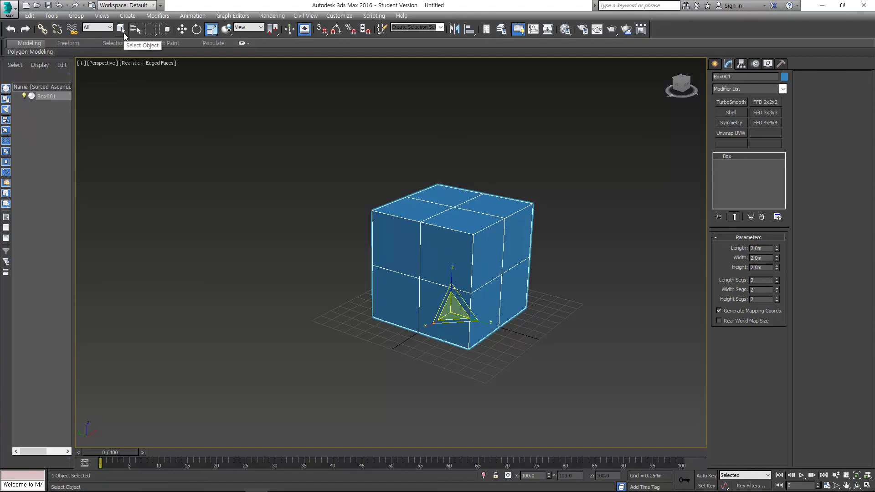
Review the transform type-in entry in the Notepad shortcut notes, return to 3ds Max and activate the Select tool.
key(alt+Tab)
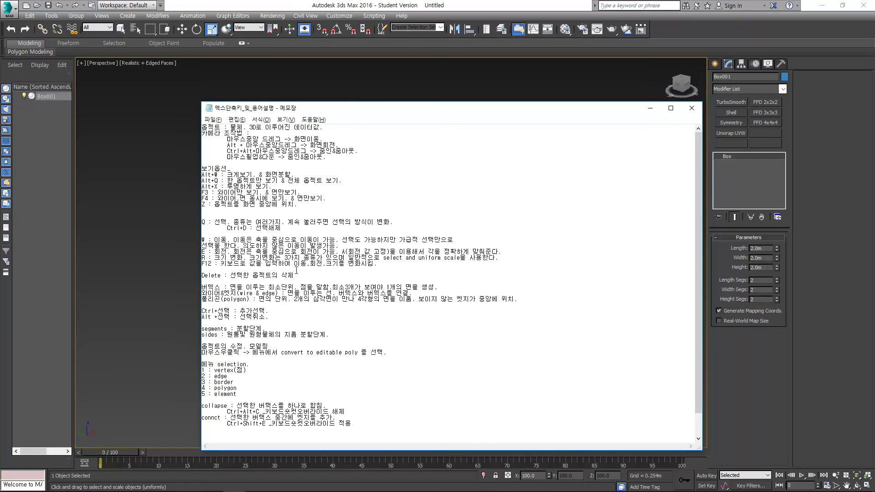
key(alt+Tab)
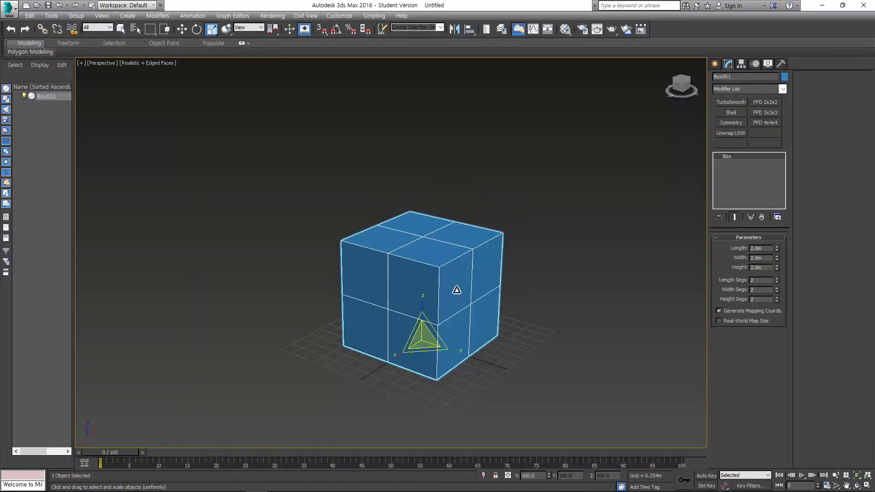
alt+middle_drag(436, 300, 441, 279)
key(w)
key(q)
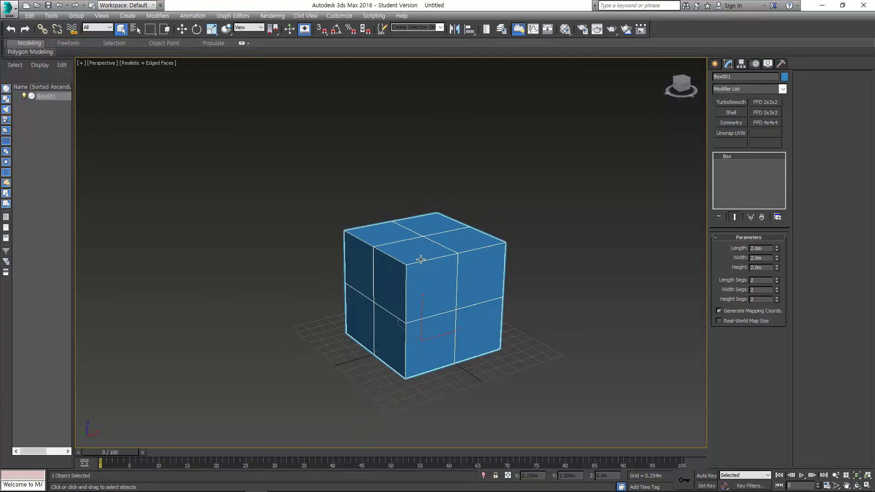
Check the Delete entry in the Notepad notes, return to 3ds Max, and delete the box and restore it with Undo.
key(alt+Tab)
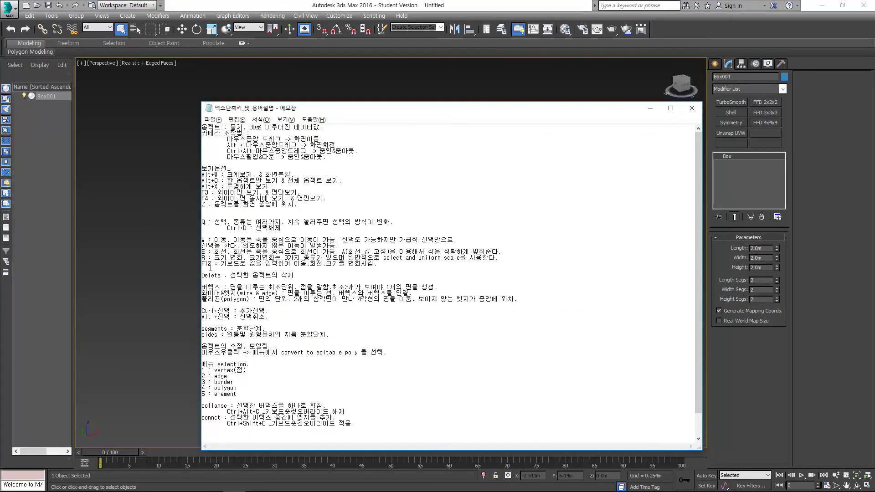
click(167, 281)
click(445, 294)
key(Delete)
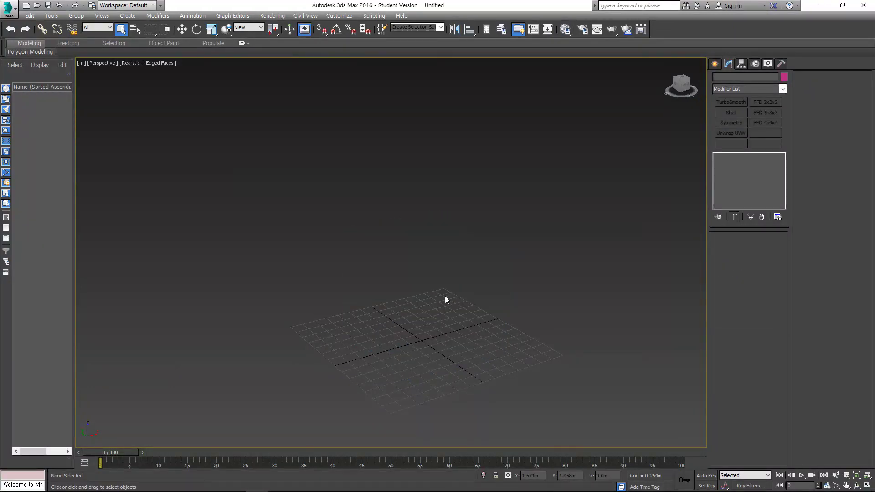
key(ctrl+z)
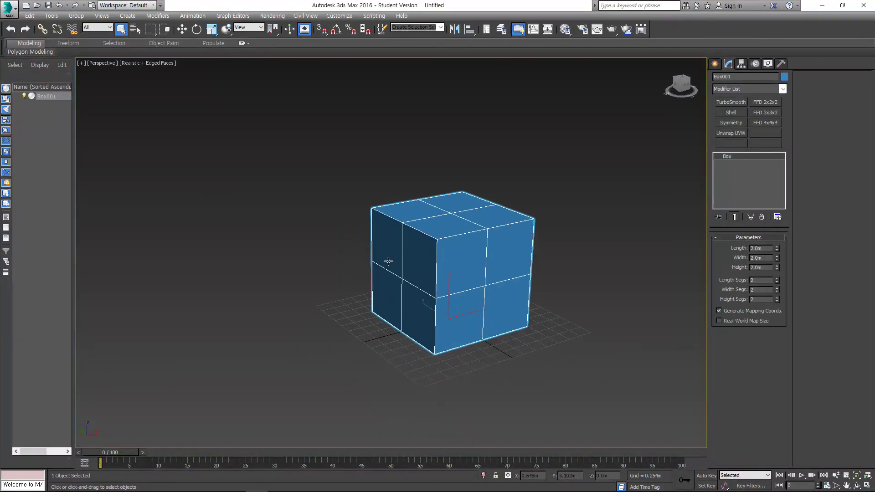
Activate the Move, Rotate and Uniform Scale tools in turn for the selected box.
click(6, 7)
click(269, 4)
click(182, 30)
click(196, 29)
click(211, 30)
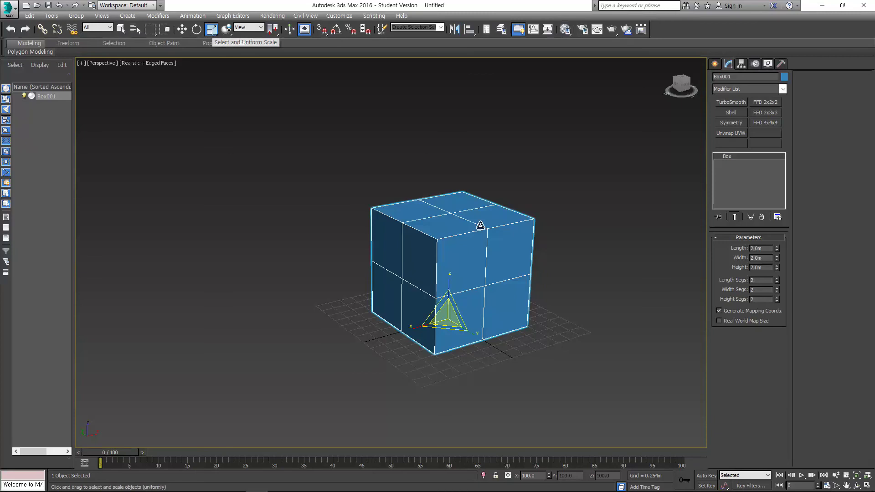
Return to the plain Select tool and deselect the box.
click(544, 236)
click(401, 238)
alt+middle_drag(410, 241, 493, 259)
key(q)
alt+middle_drag(577, 266, 414, 271)
click(552, 227)
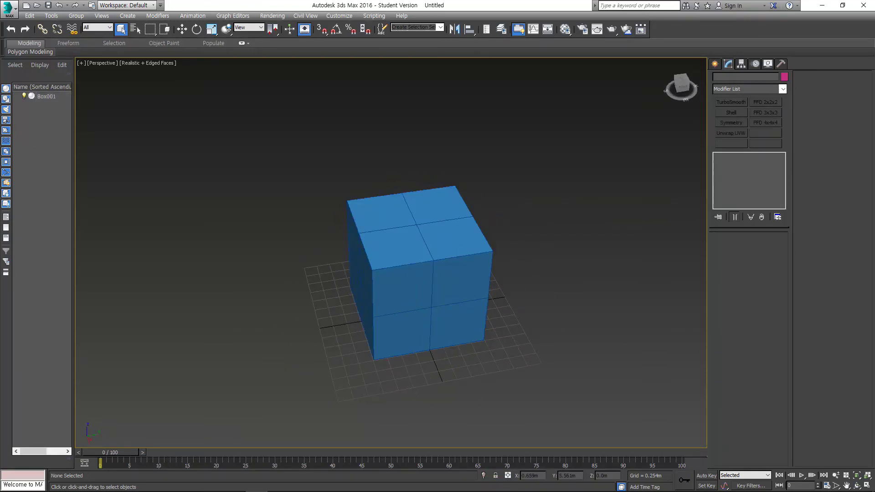